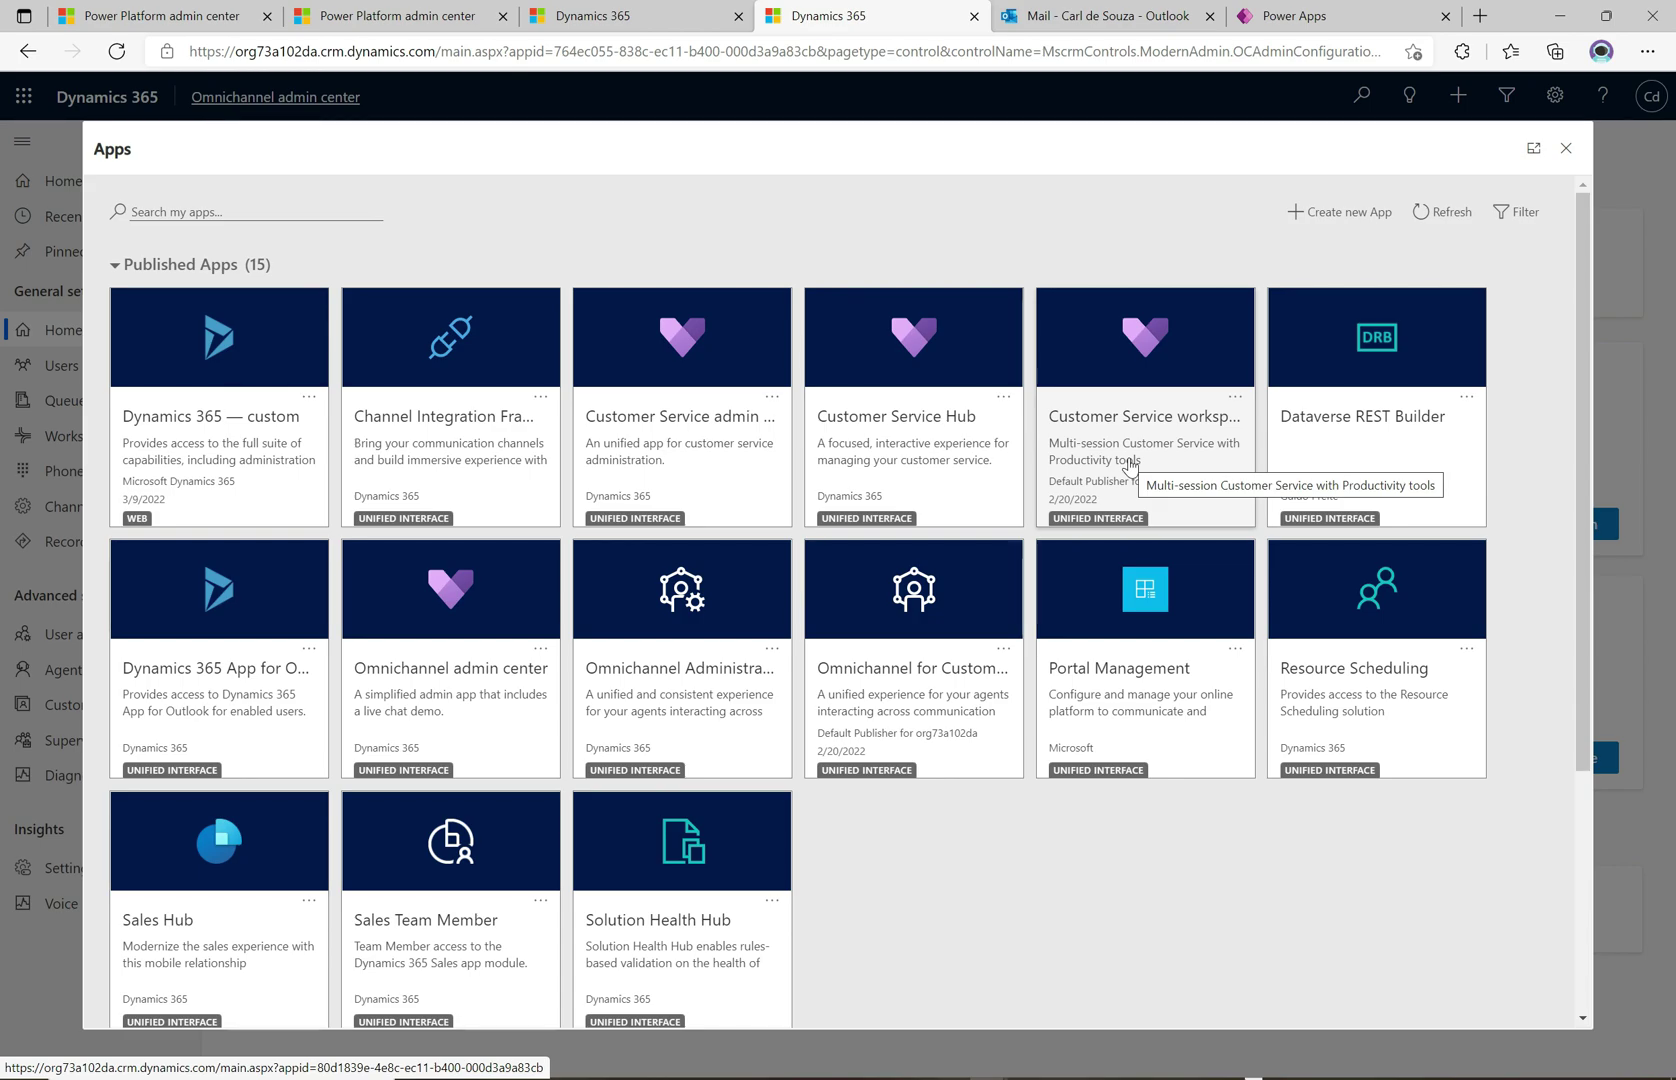
Step: Launch the Customer Service workspace app from the published apps and check that its site map collapses and expands
left_click(1130, 466)
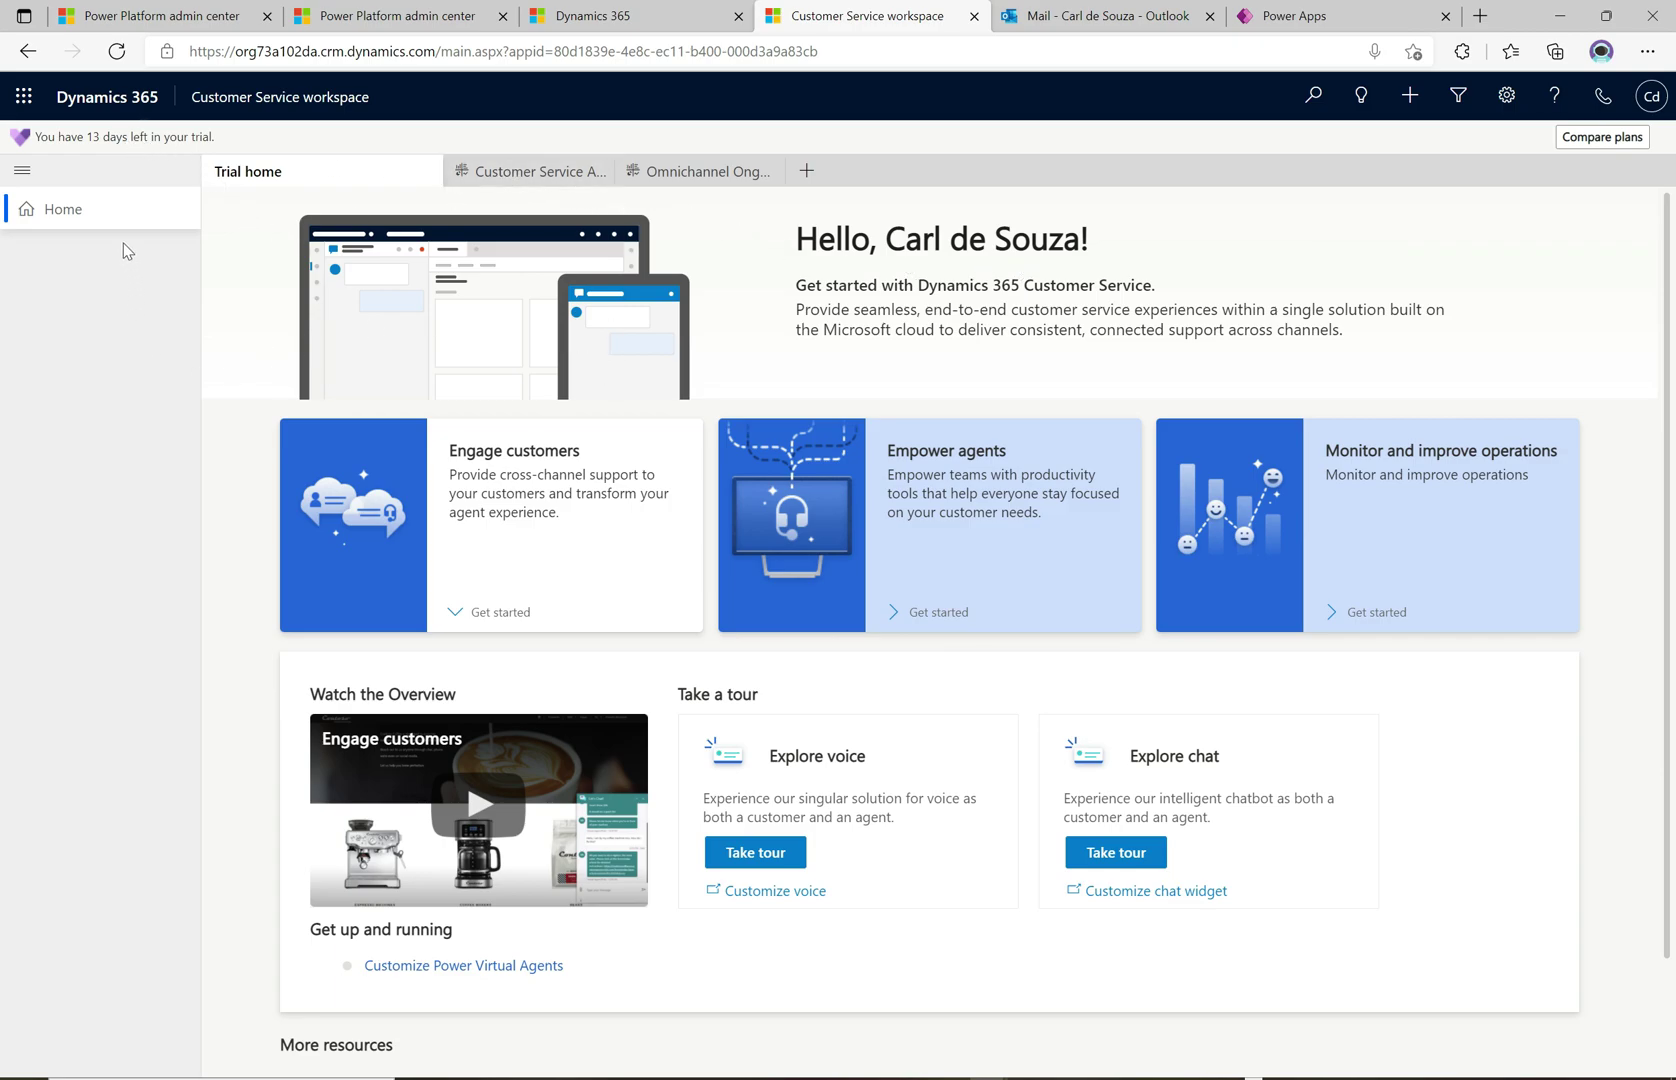
left_click(22, 173)
left_click(22, 173)
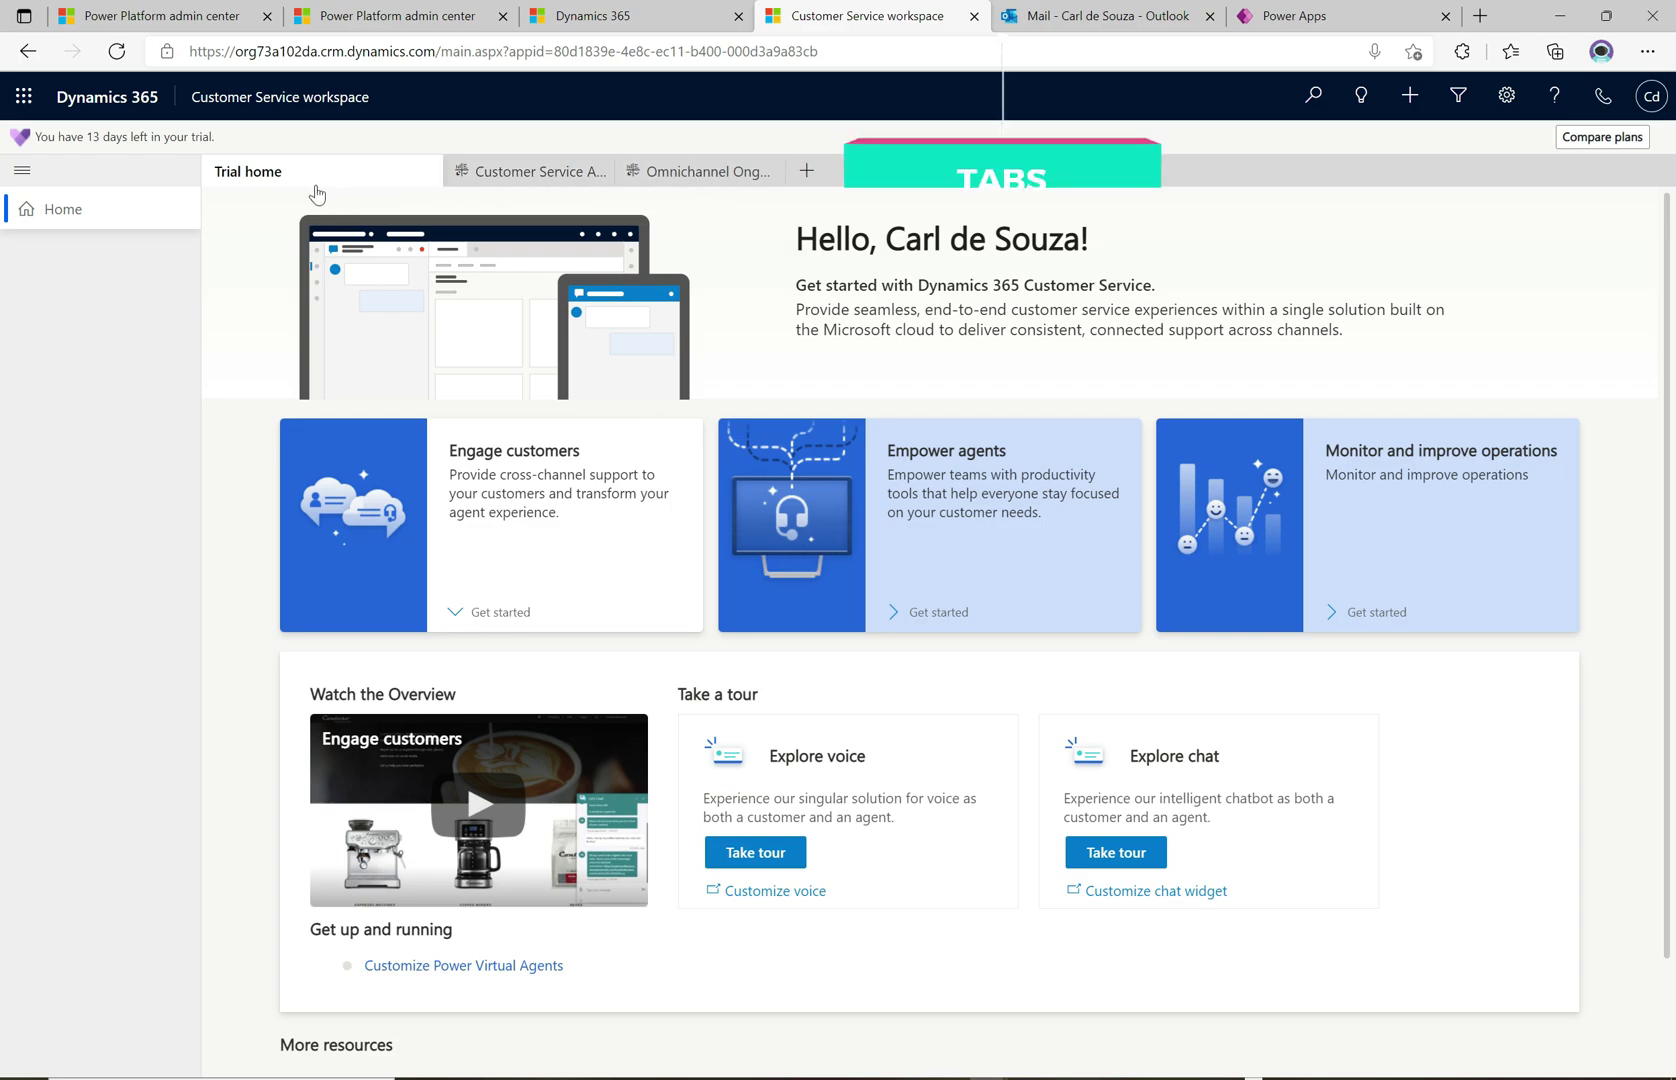
Step: Look through the Trial home, Customer Service Agent Dashboard and Omnichannel Ongoing Conversations Dashboard pages, ending on the Customer Service Agent Dashboard
left_click(502, 182)
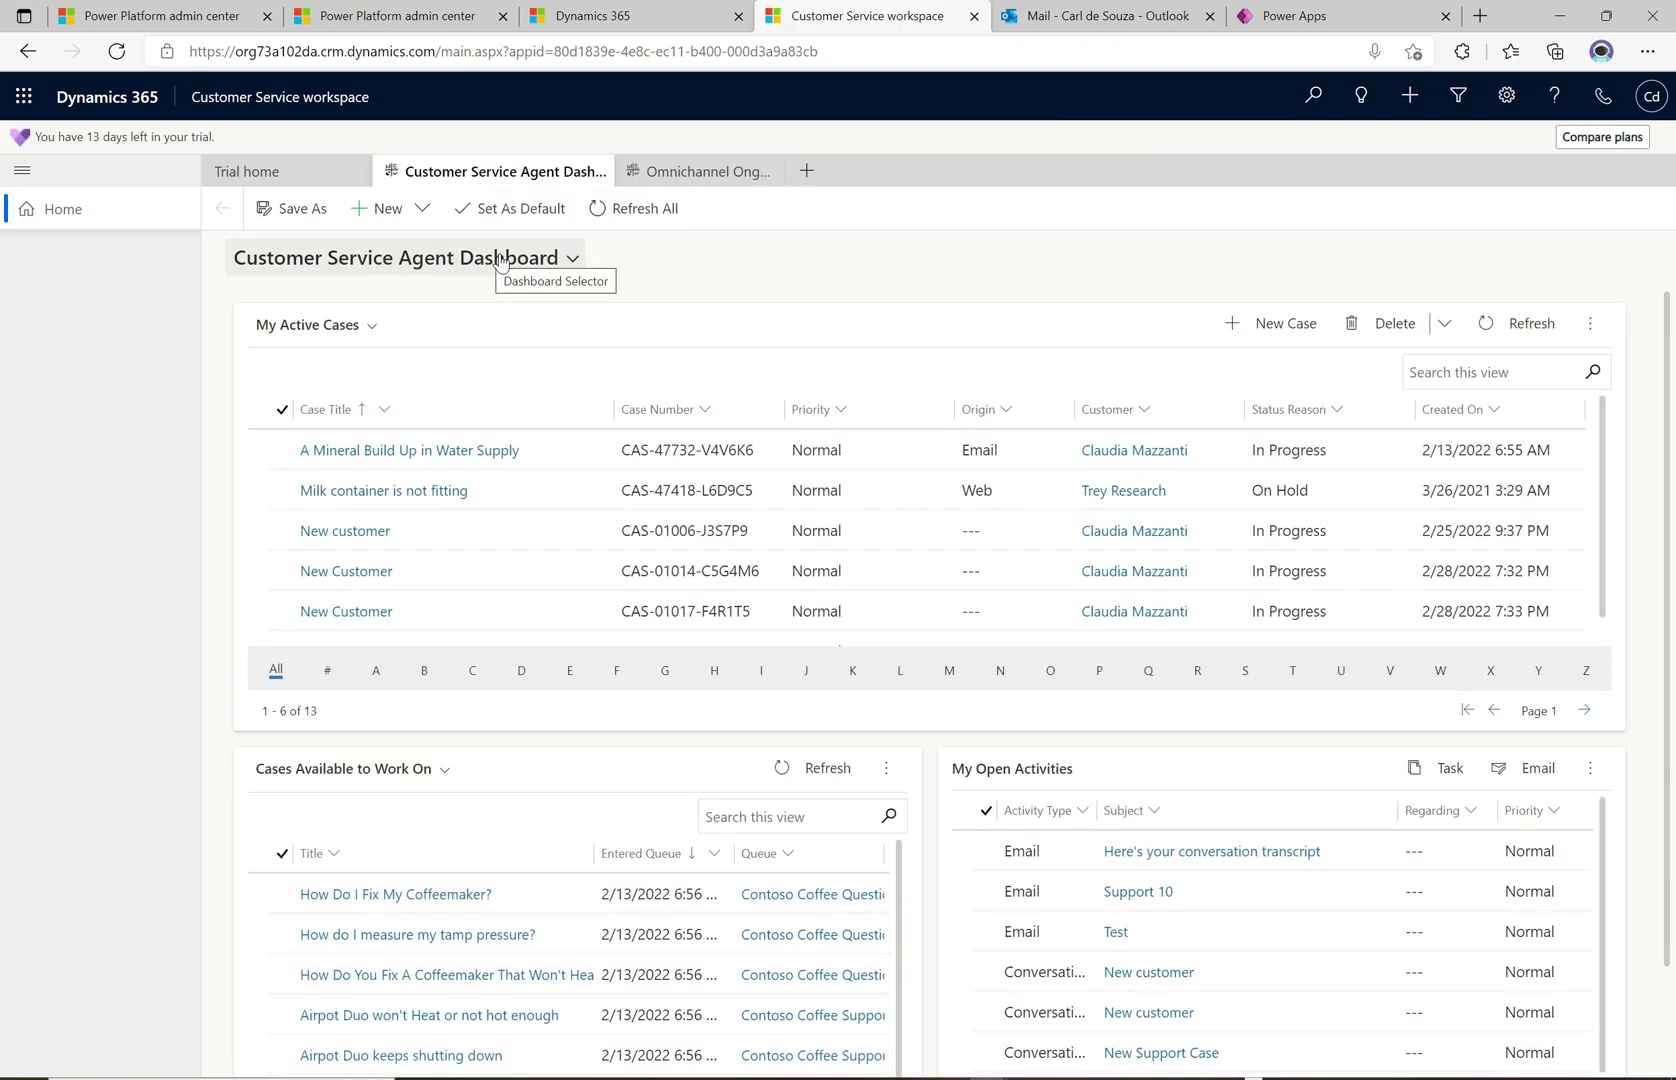
left_click(660, 172)
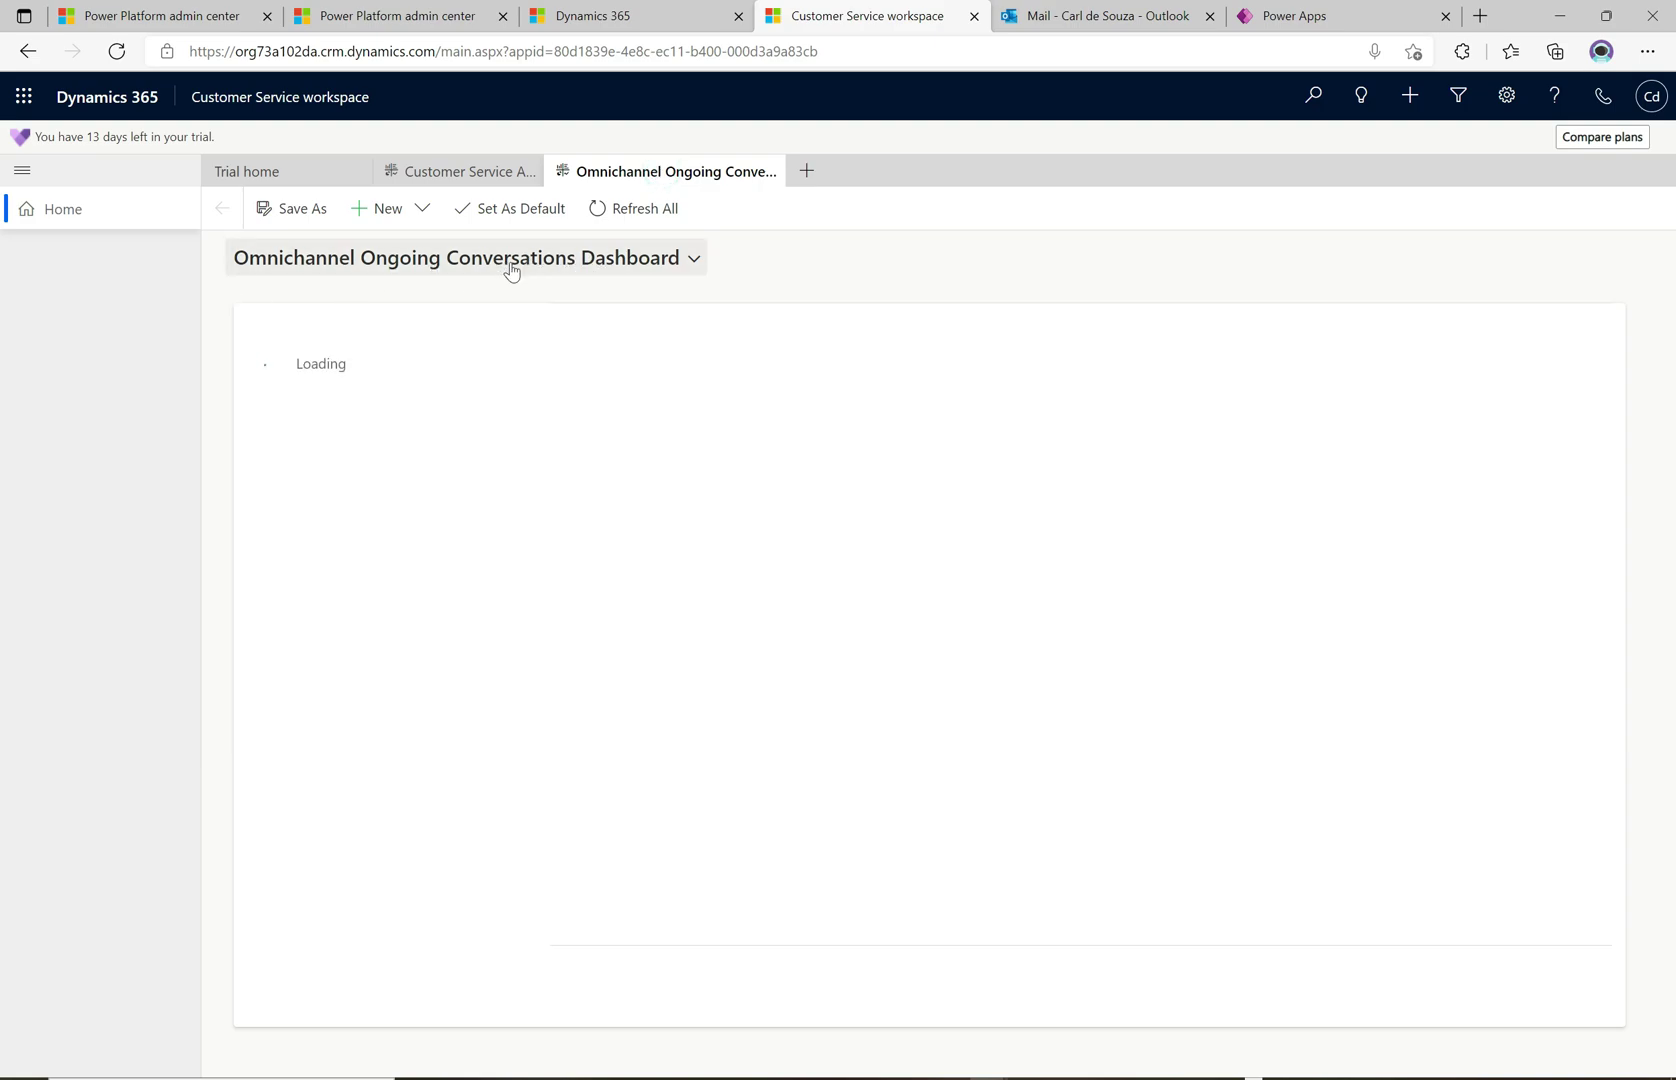
left_click(440, 170)
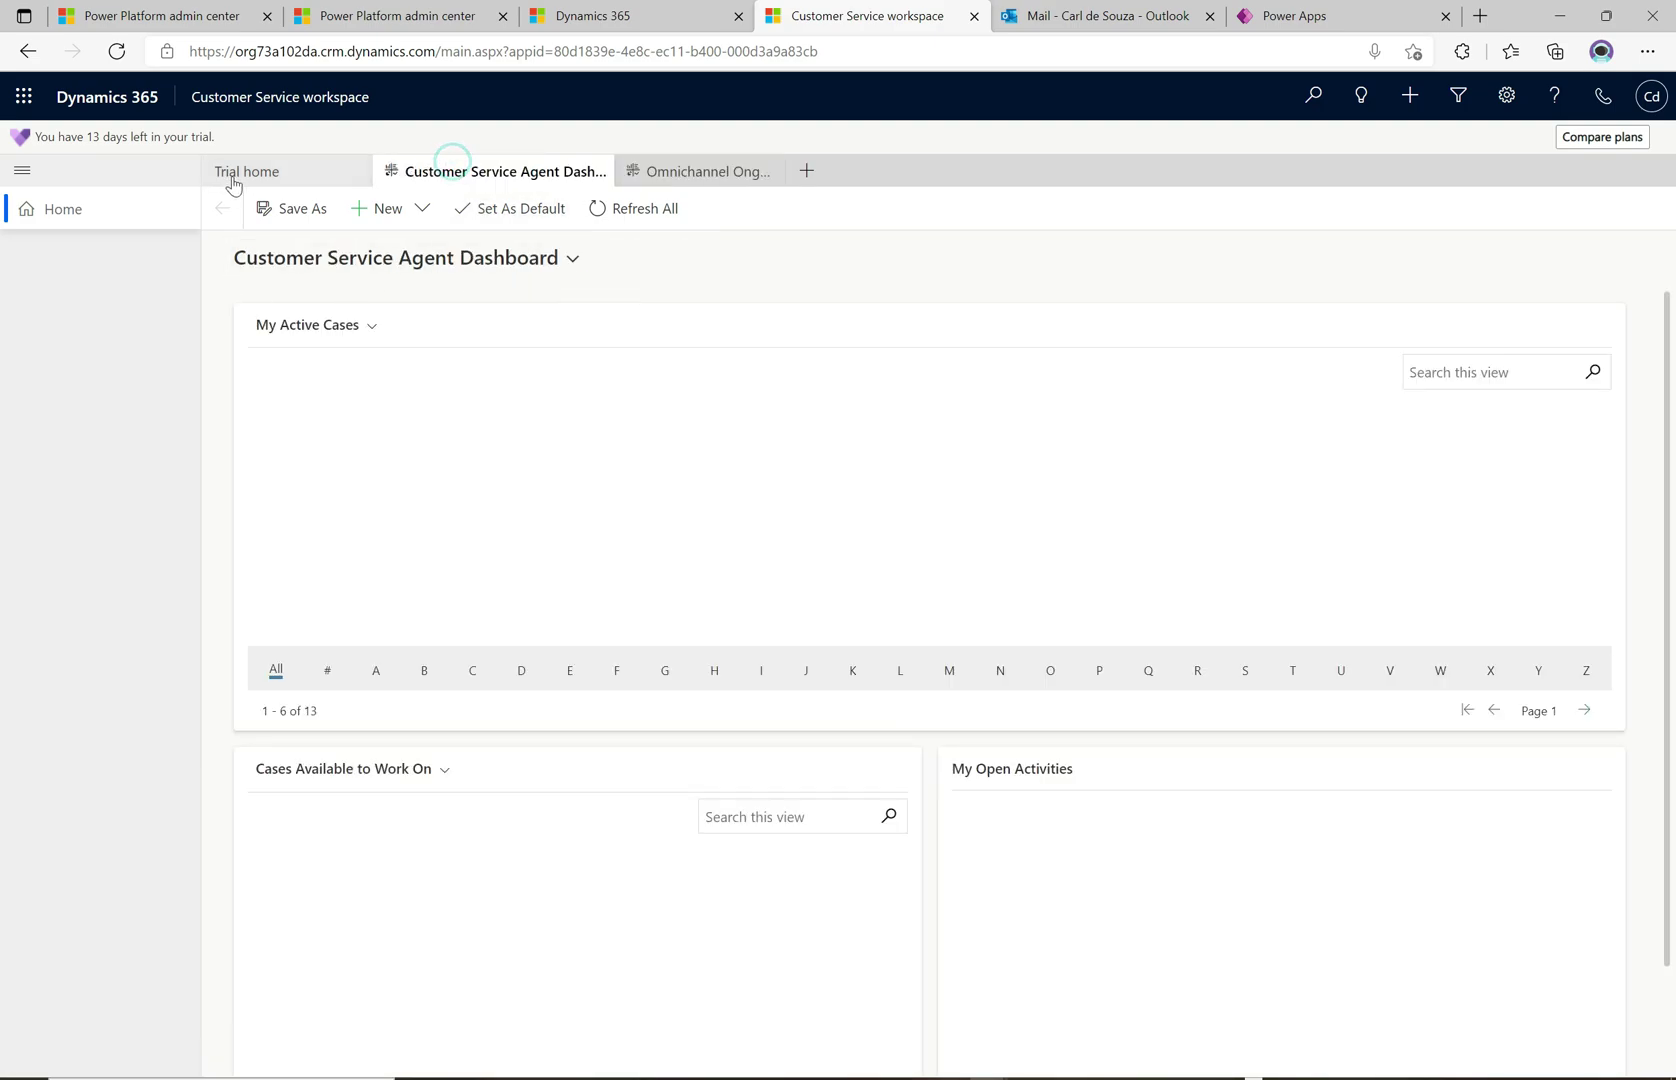
left_click(232, 180)
left_click(470, 170)
left_click(729, 174)
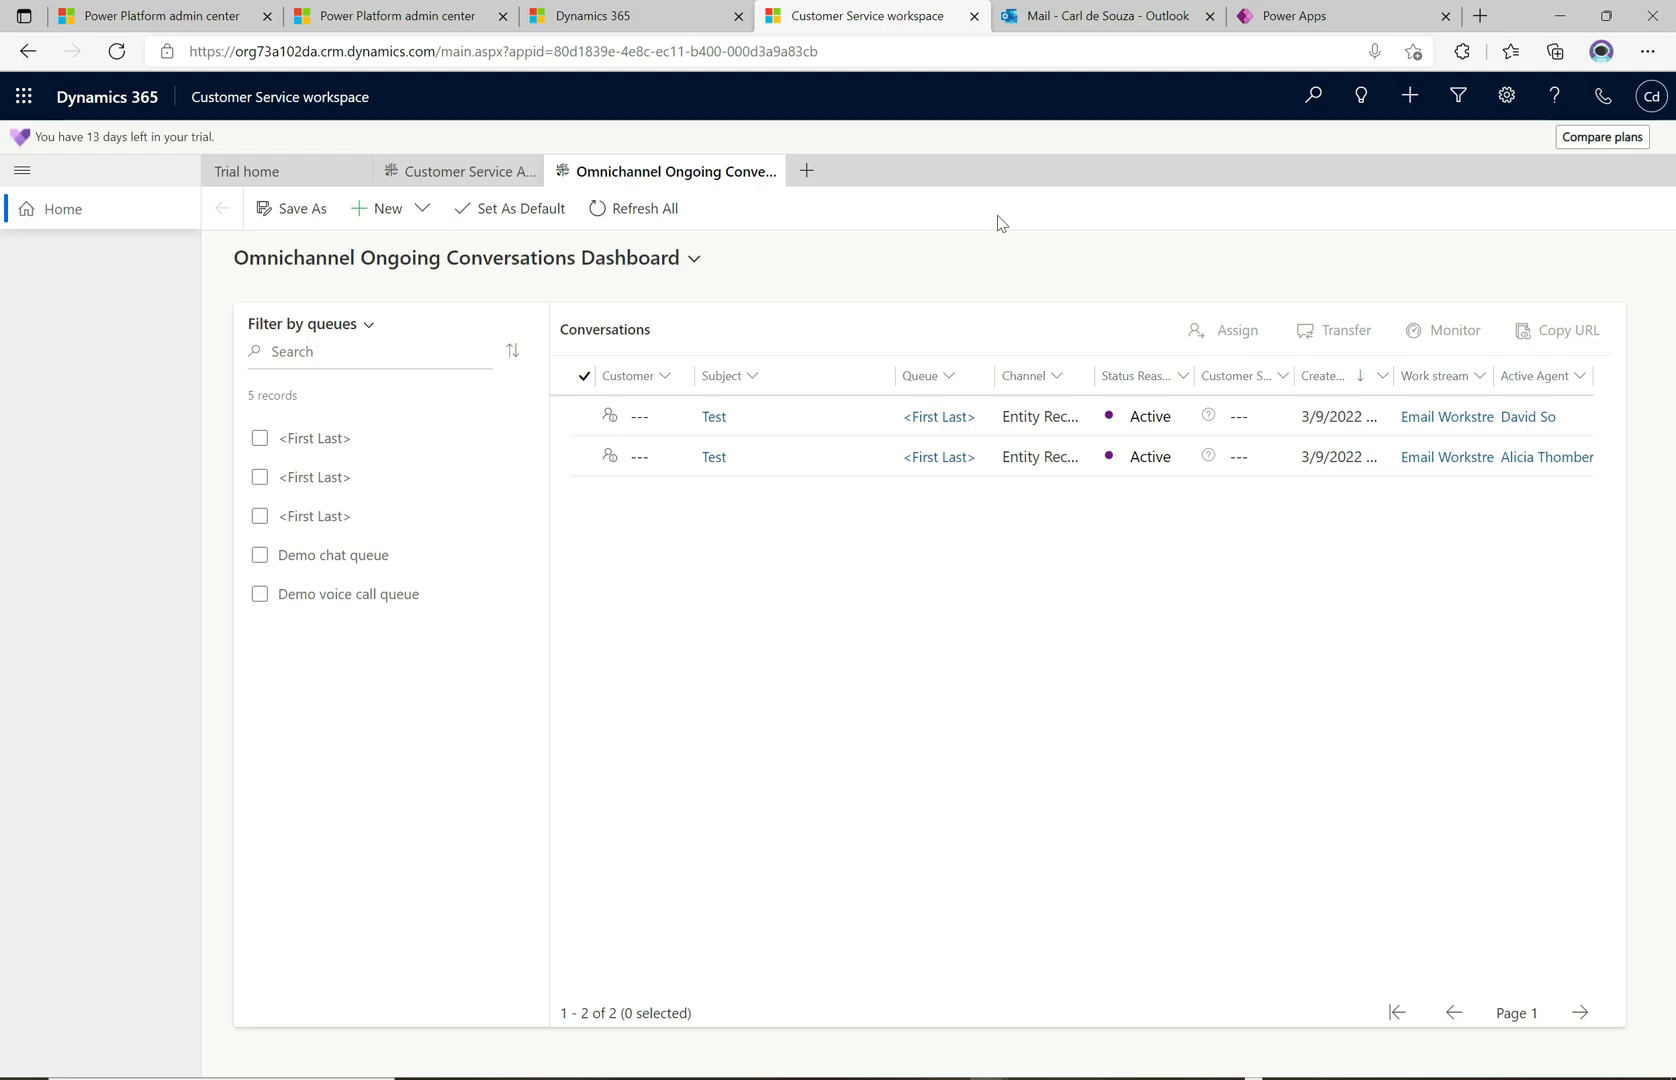
left_click(472, 172)
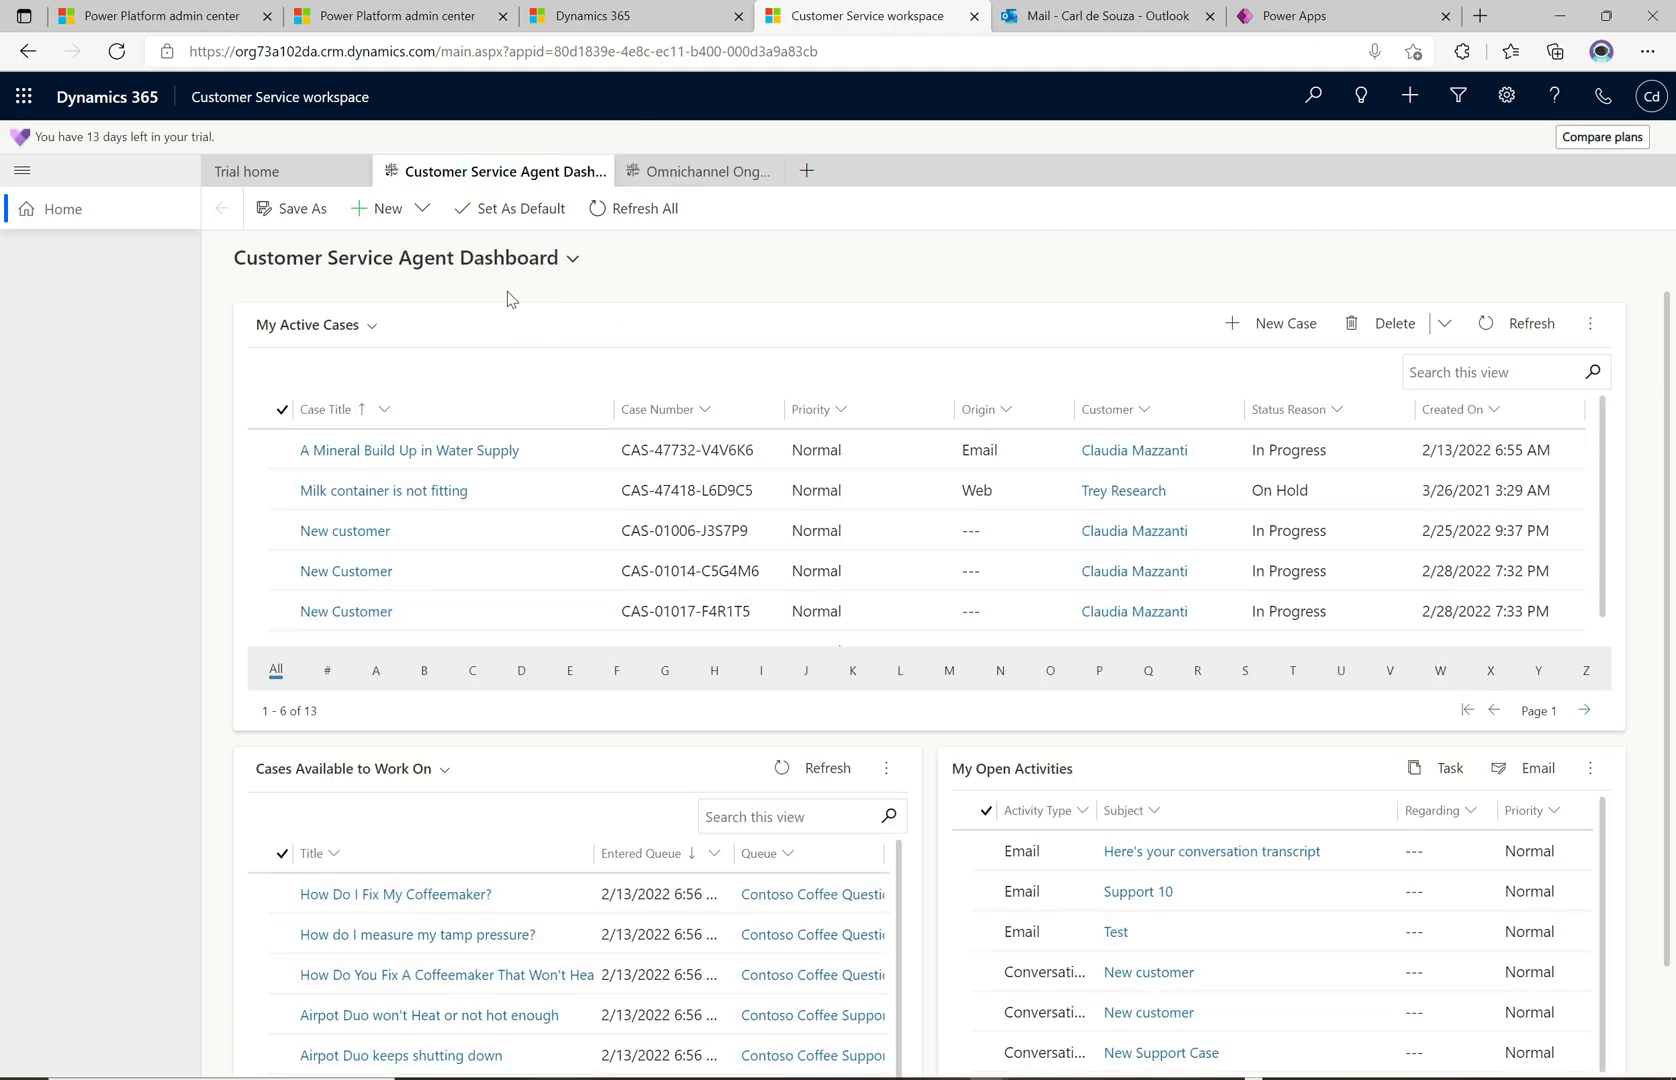
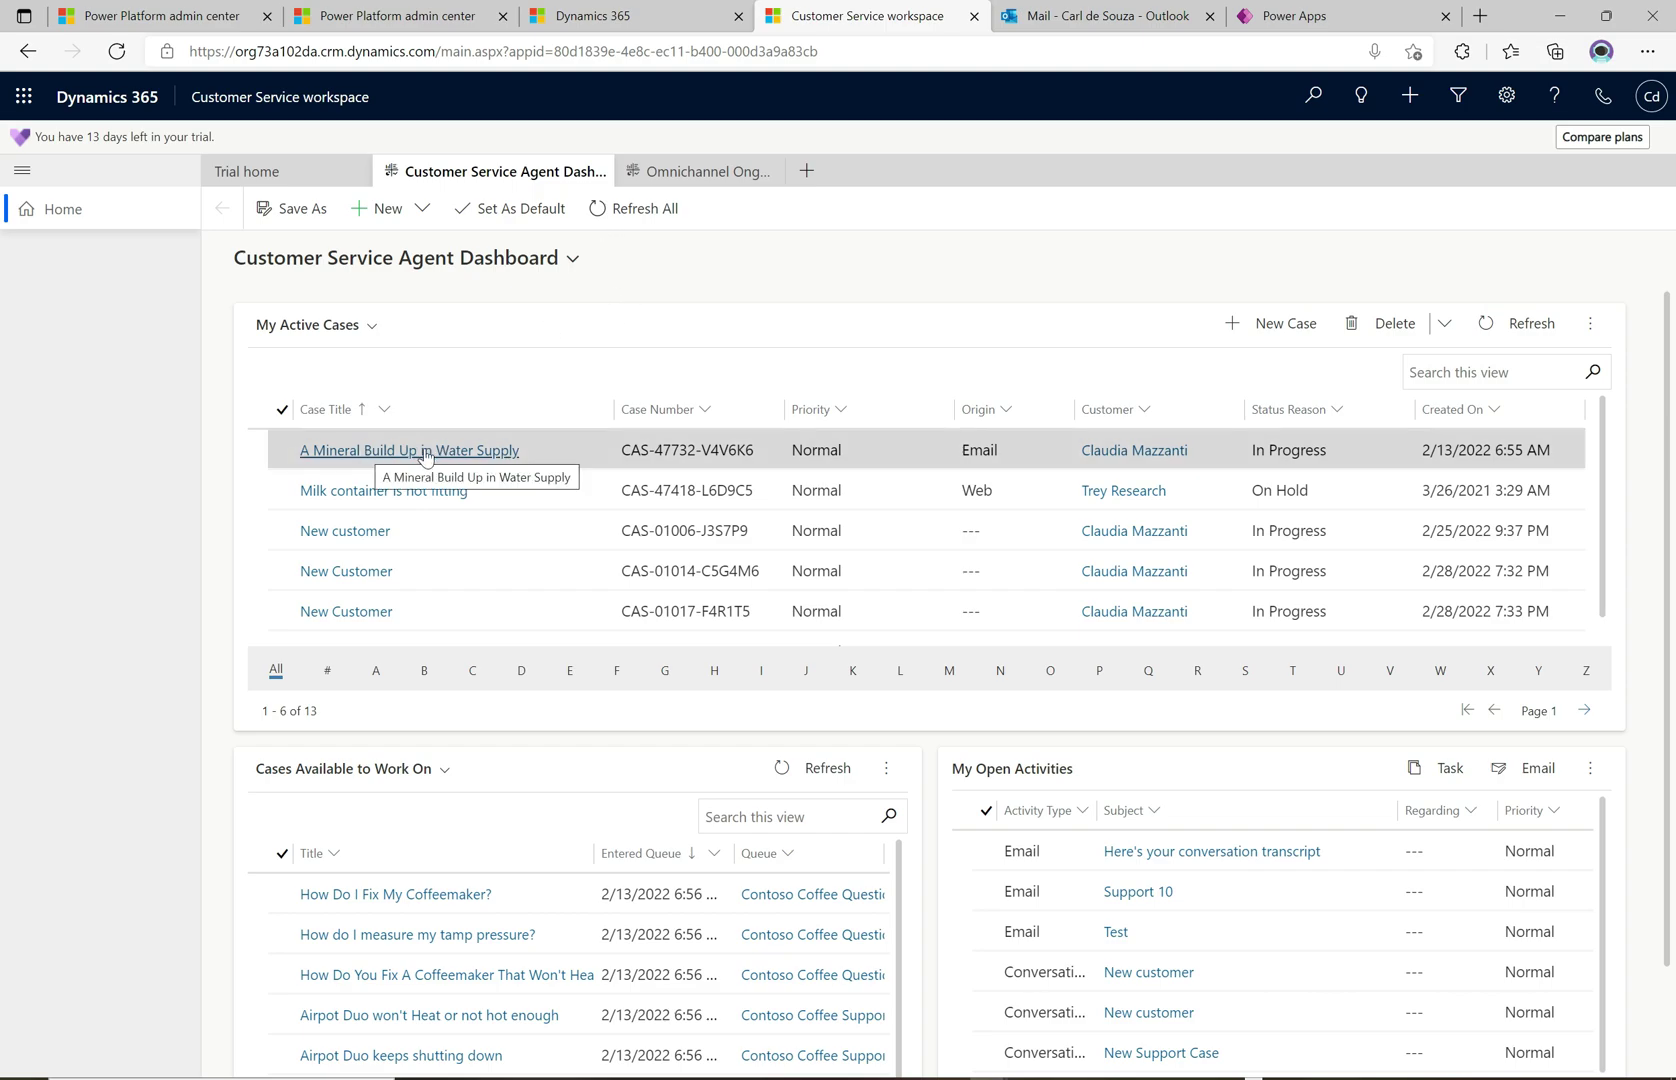
Step: Open the active case "A Mineral Build Up in Water Supply" and review its Details and Summary sections
left_click(390, 451)
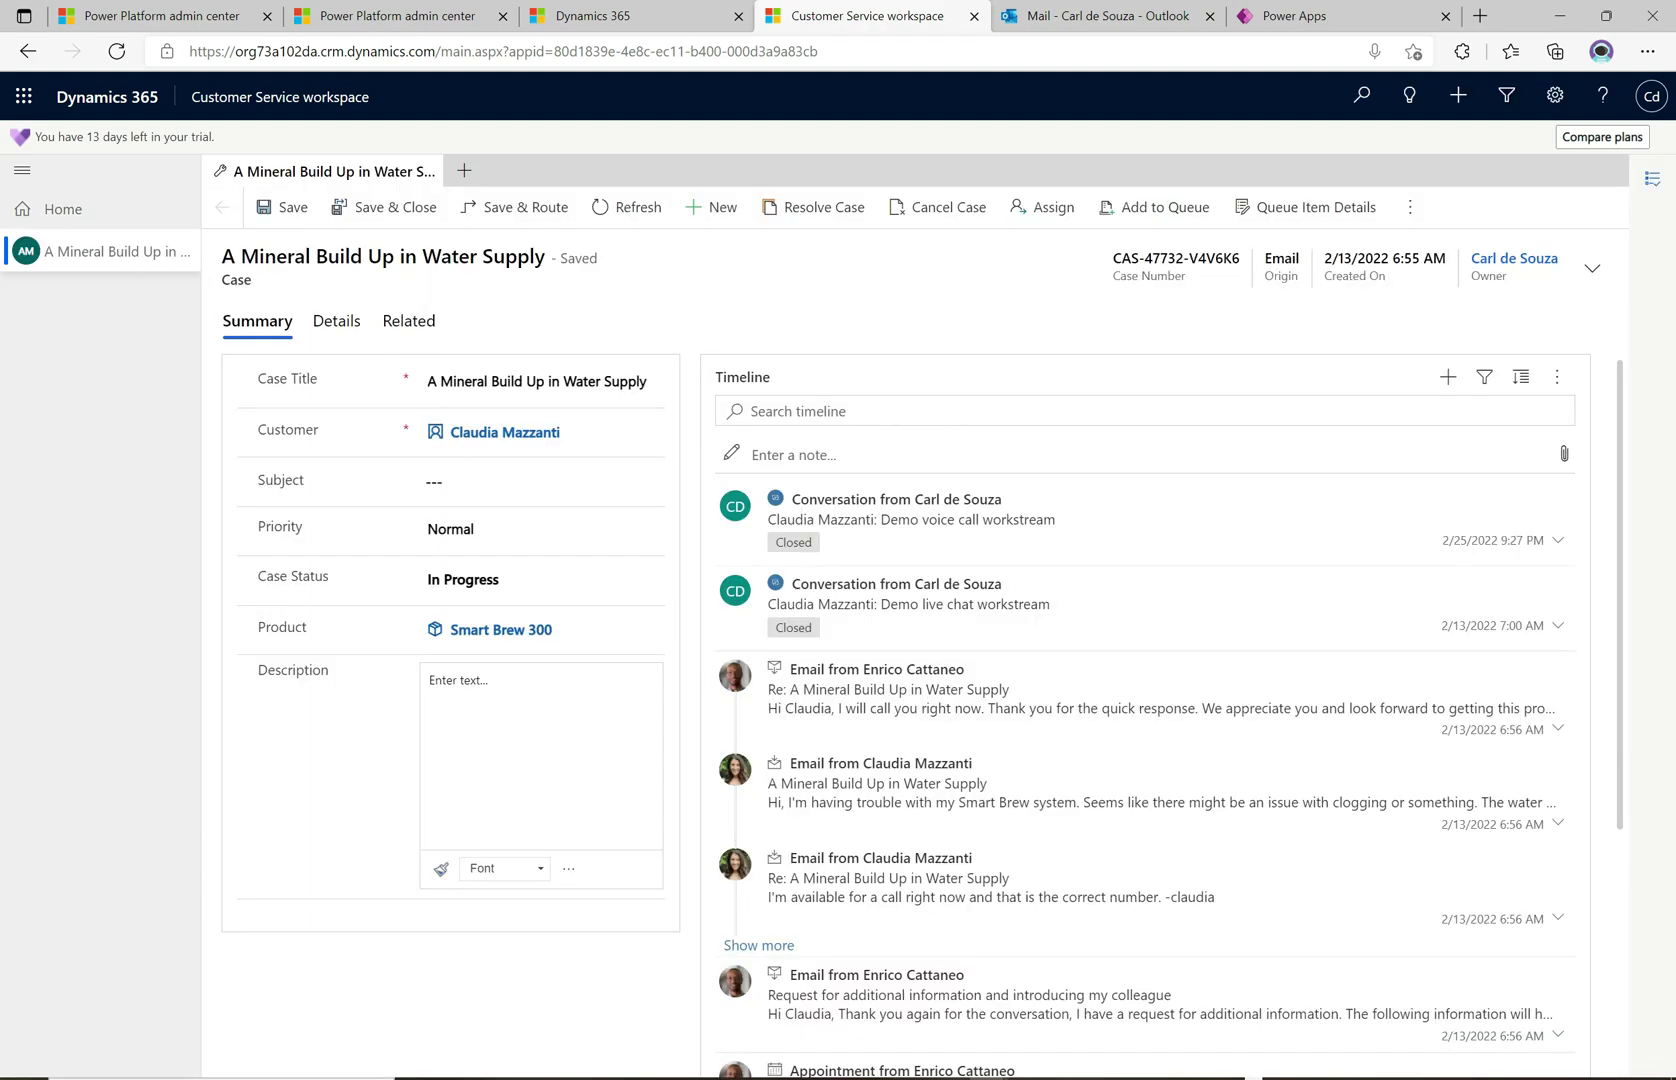
left_click(433, 484)
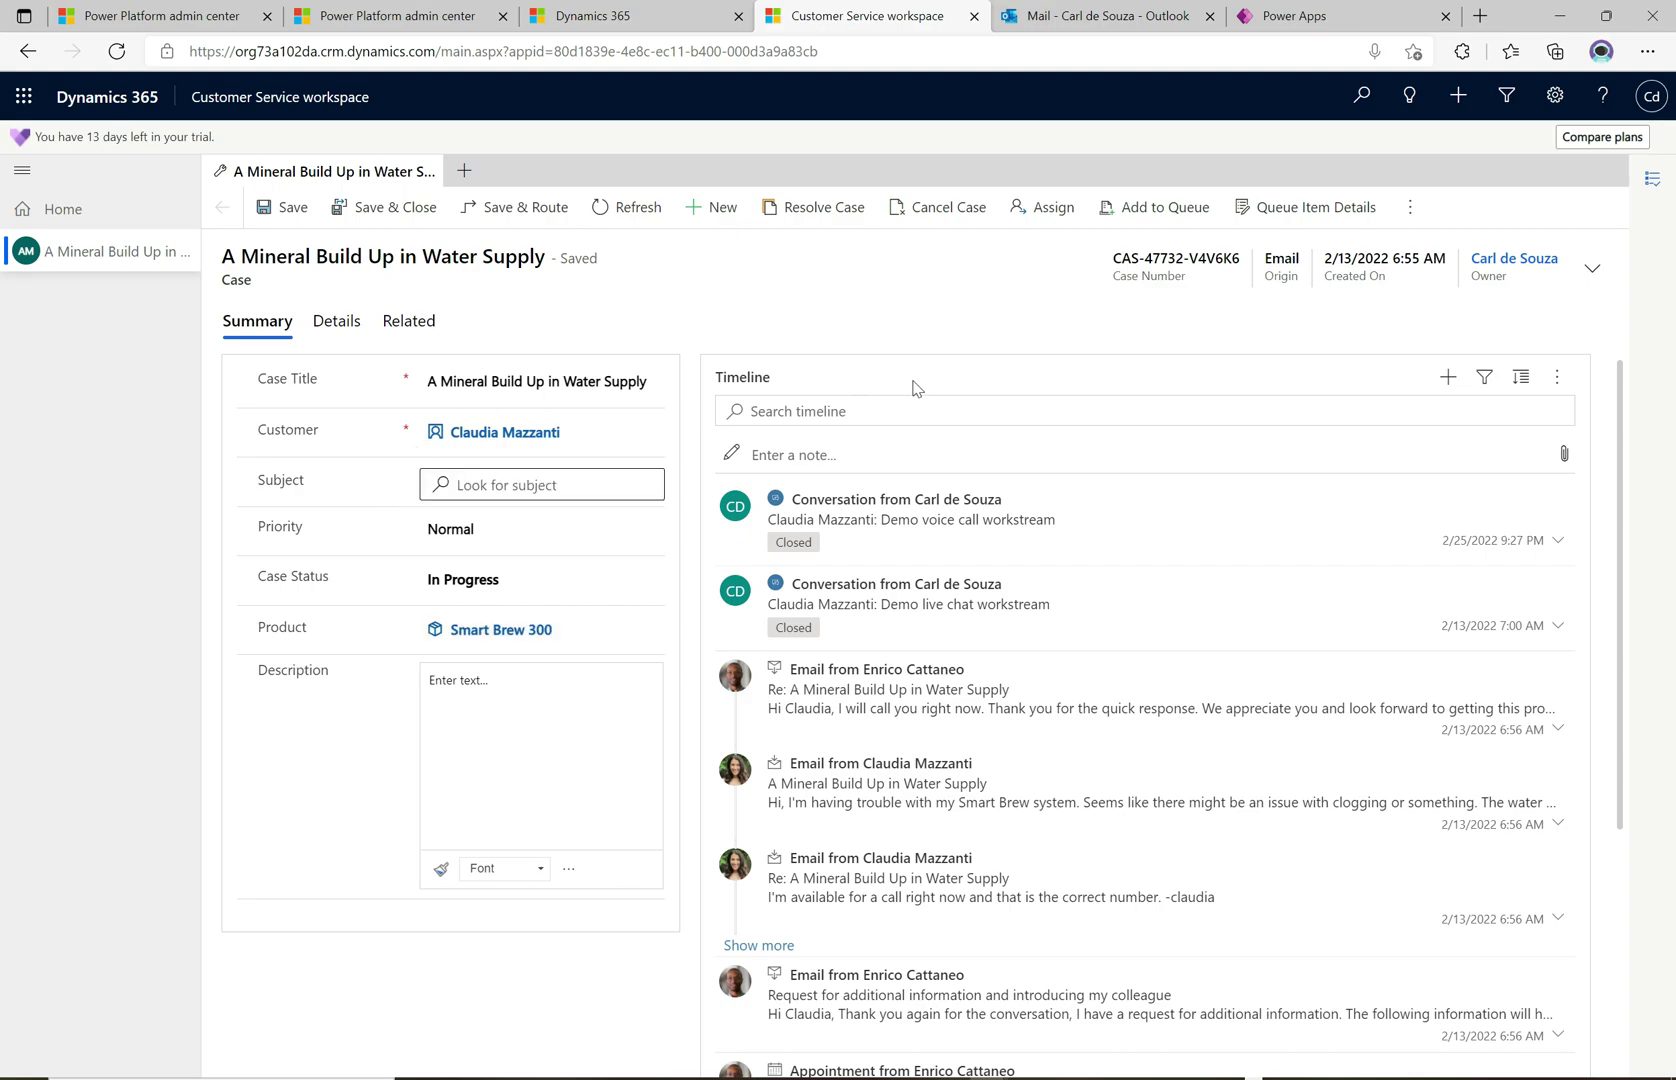
left_click(336, 320)
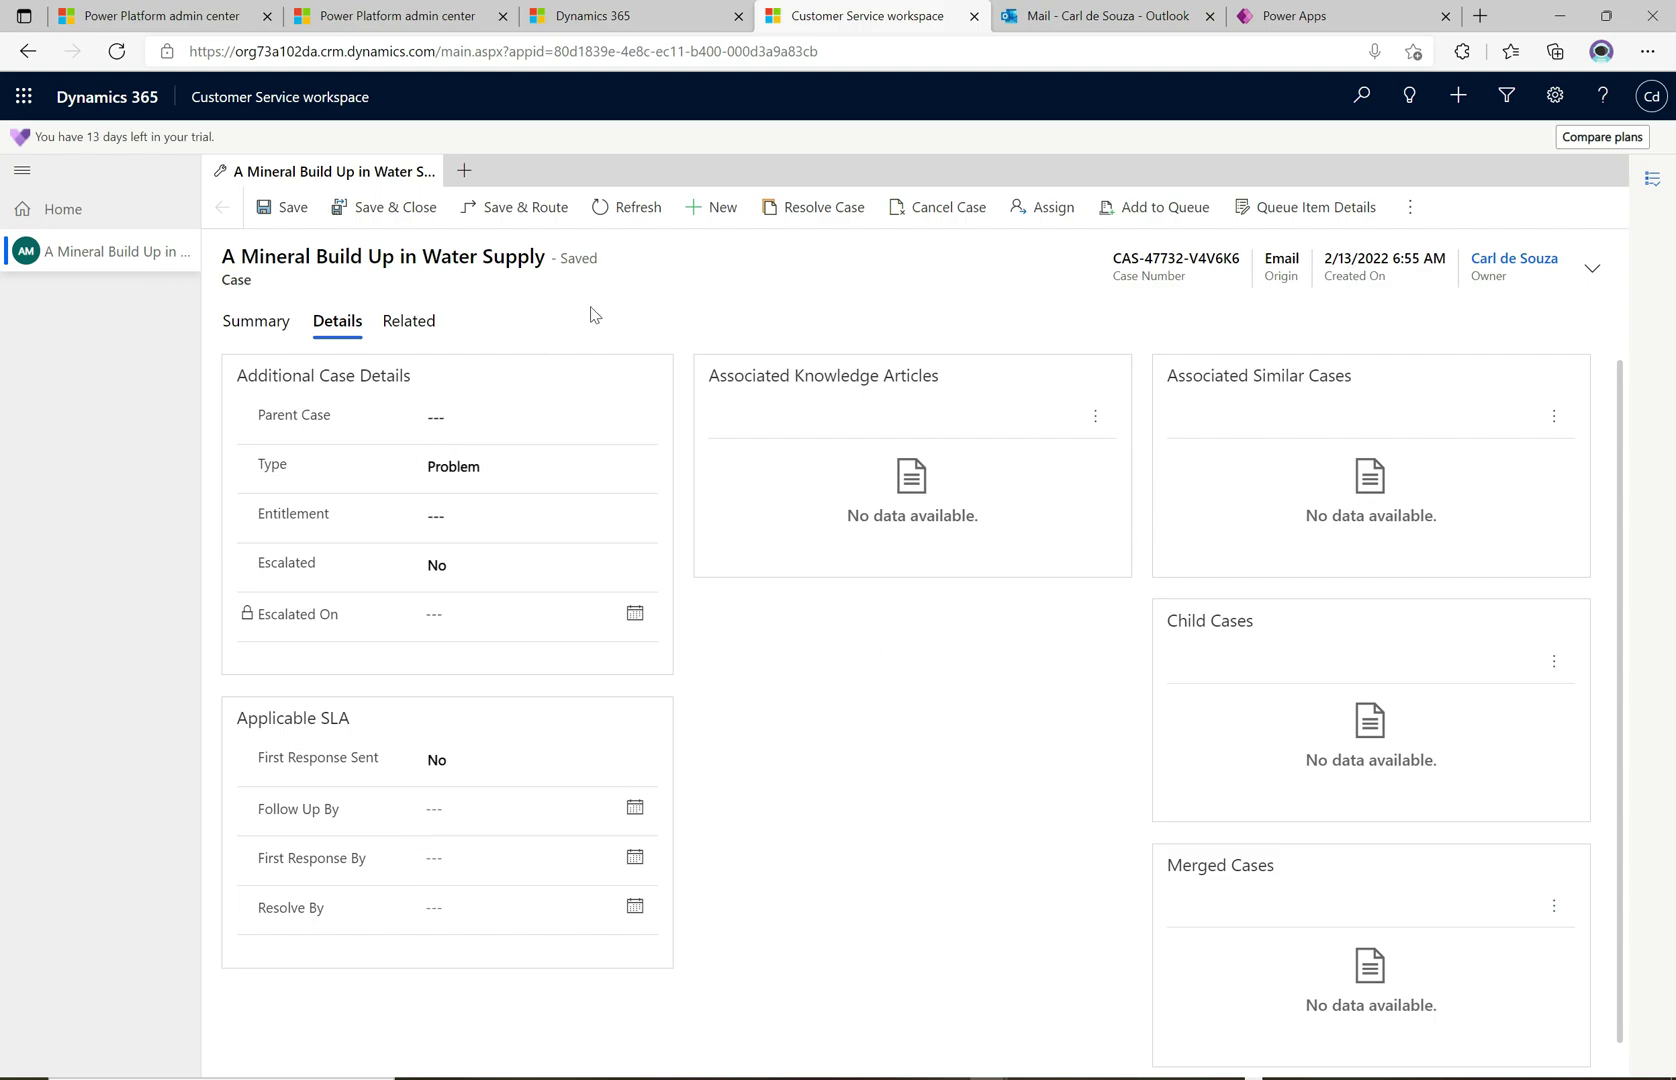
left_click(256, 321)
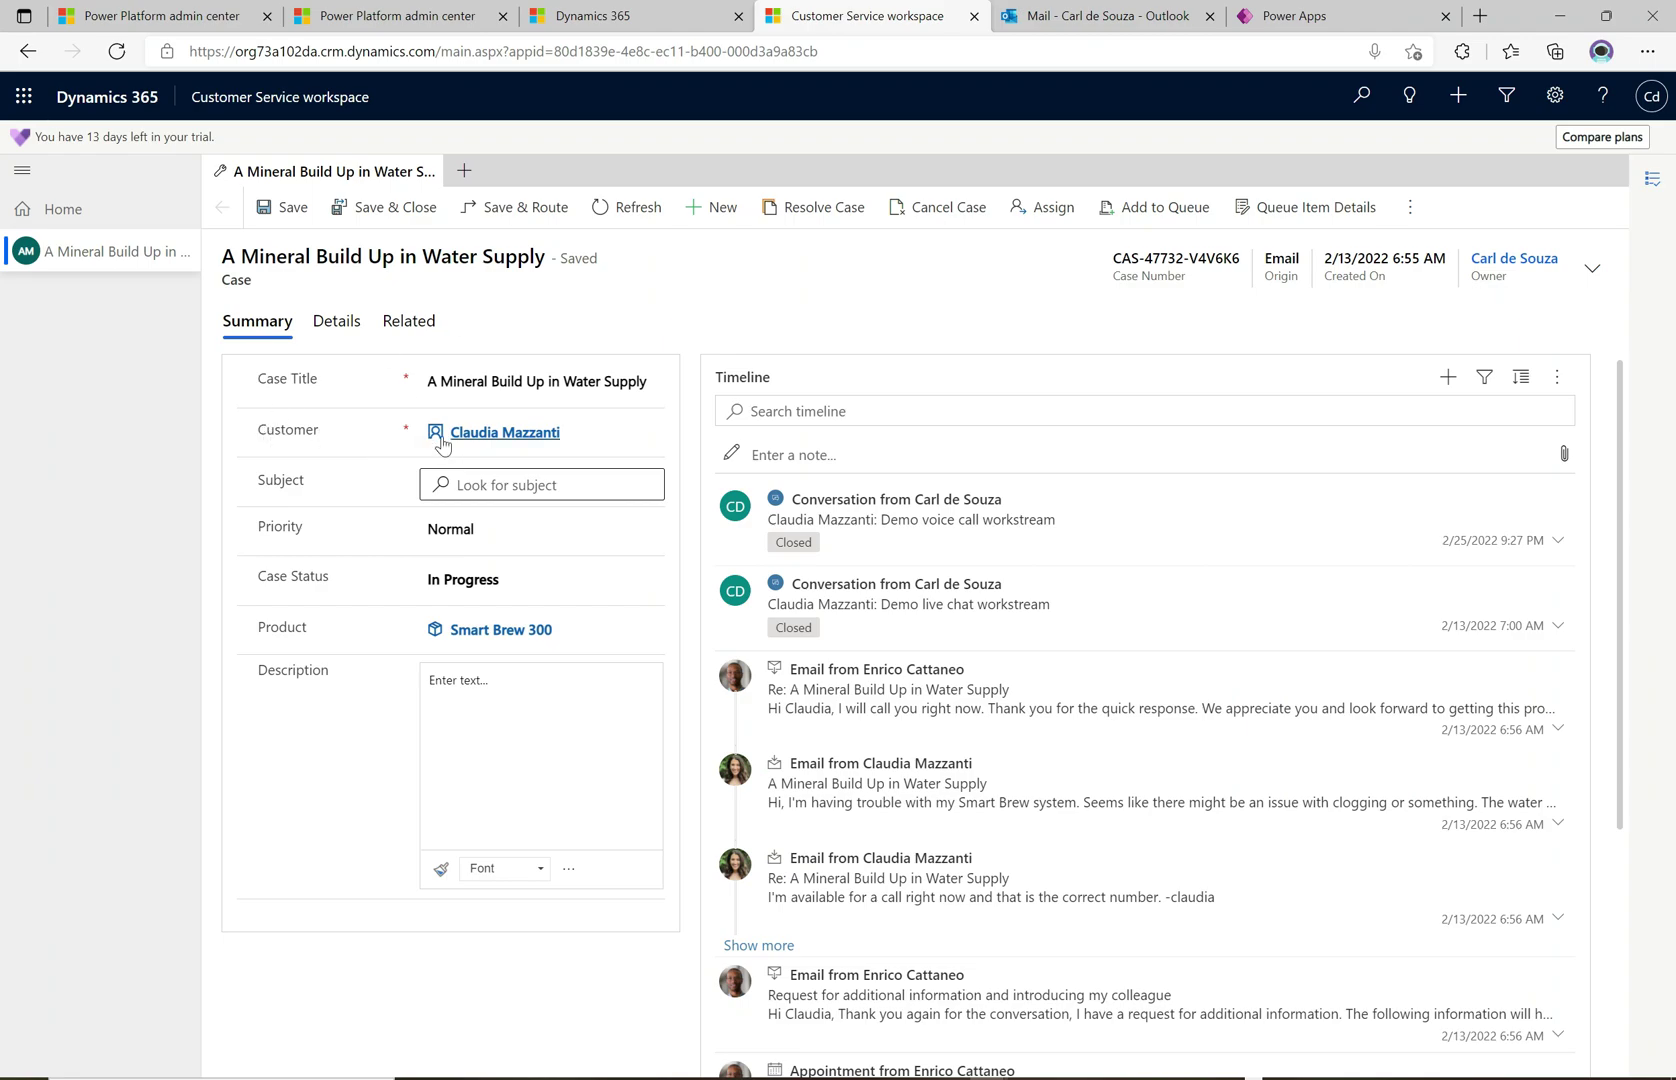
Step: Open the contact record of the mineral build-up case's customer alongside the case, and alternate between both records
mouse_move(501, 440)
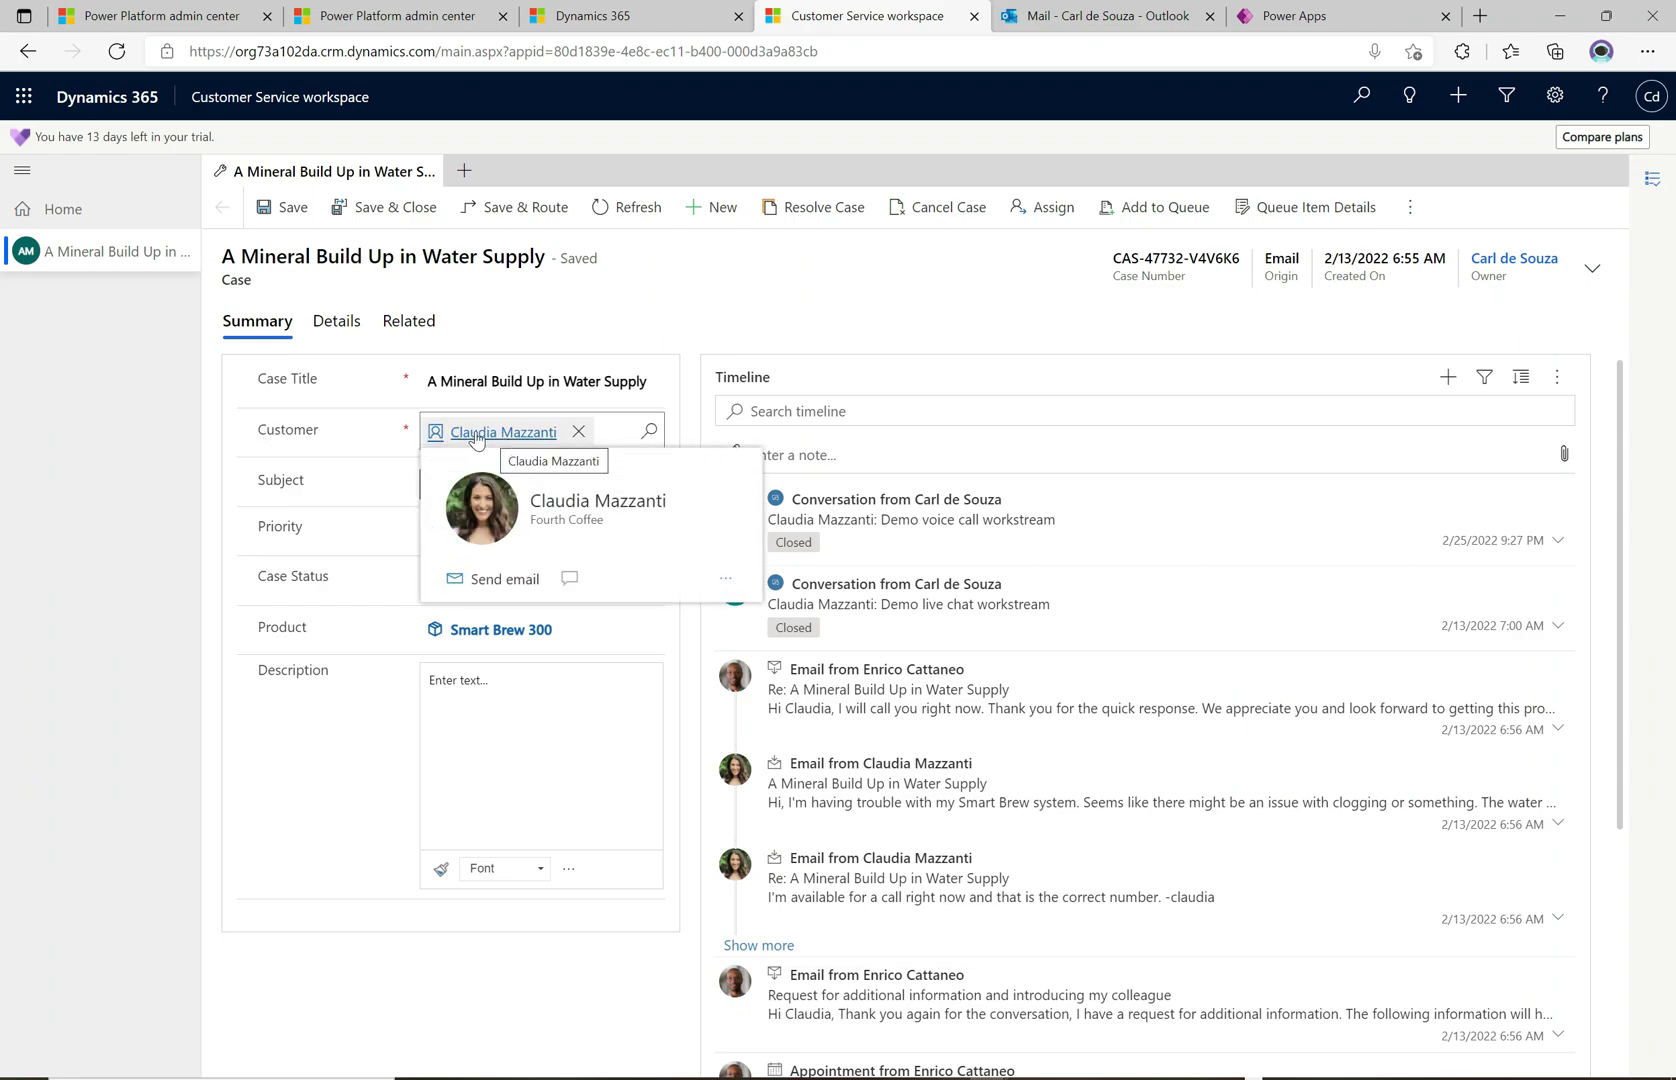
left_click(476, 436)
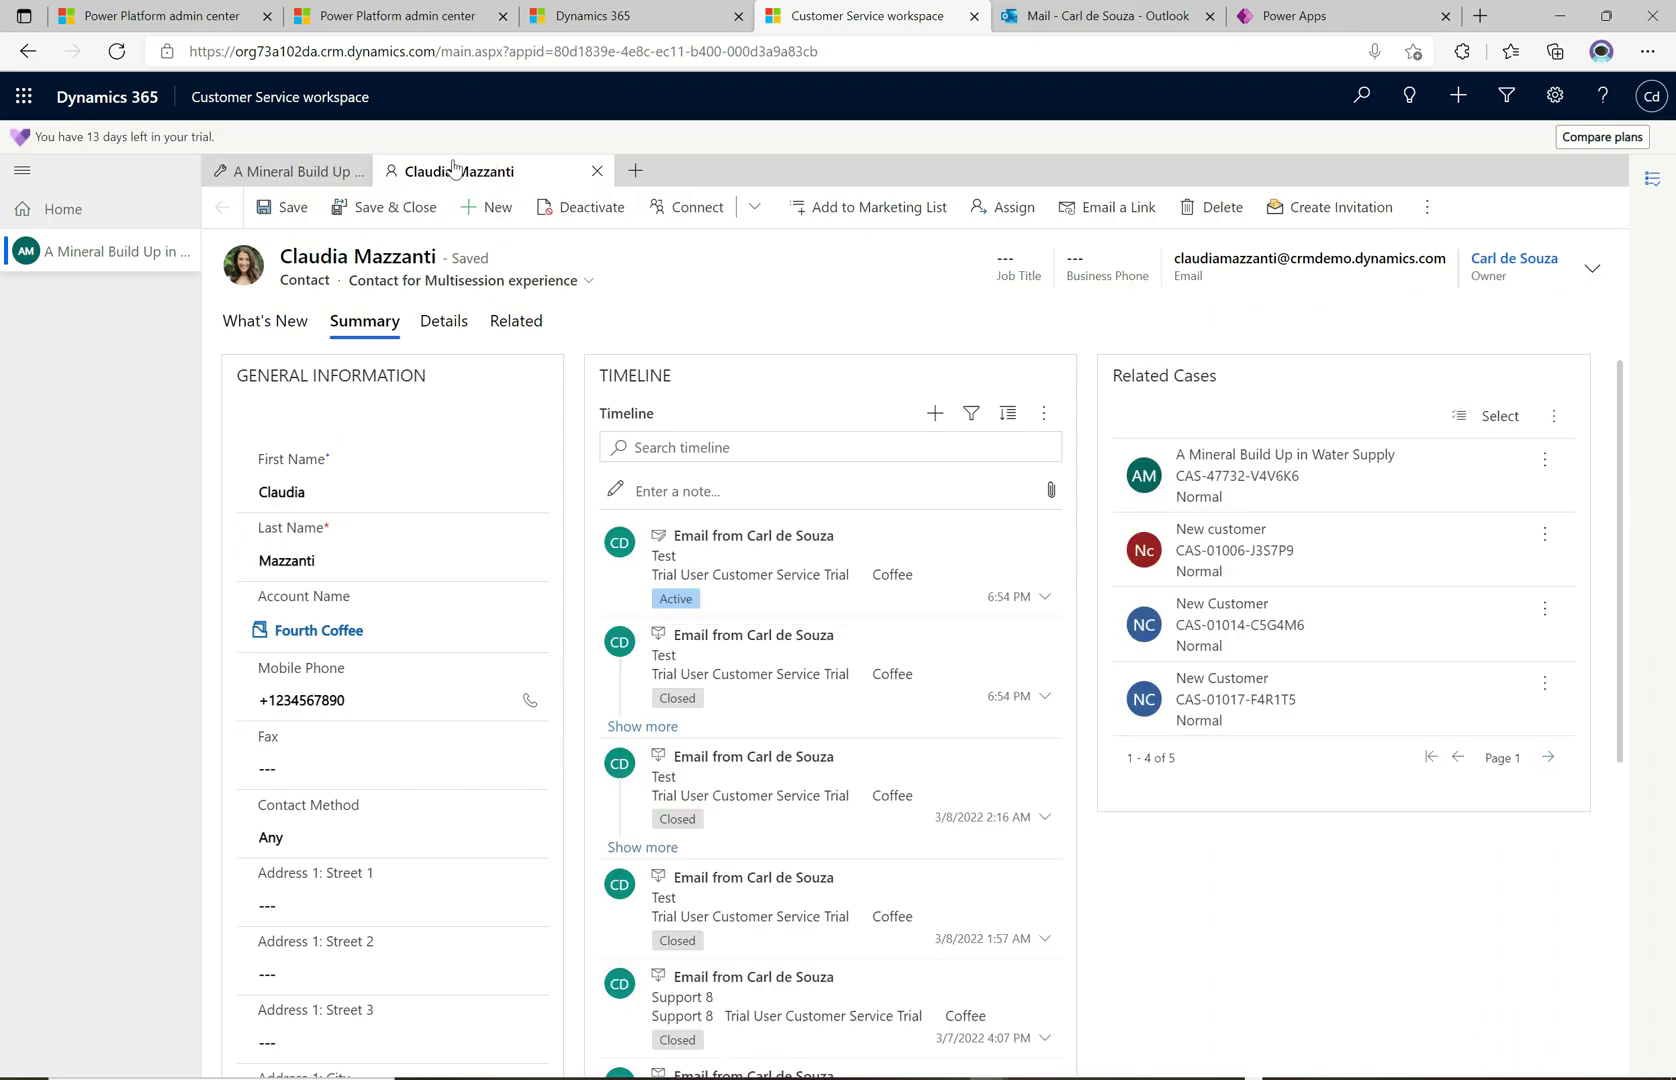
left_click(287, 173)
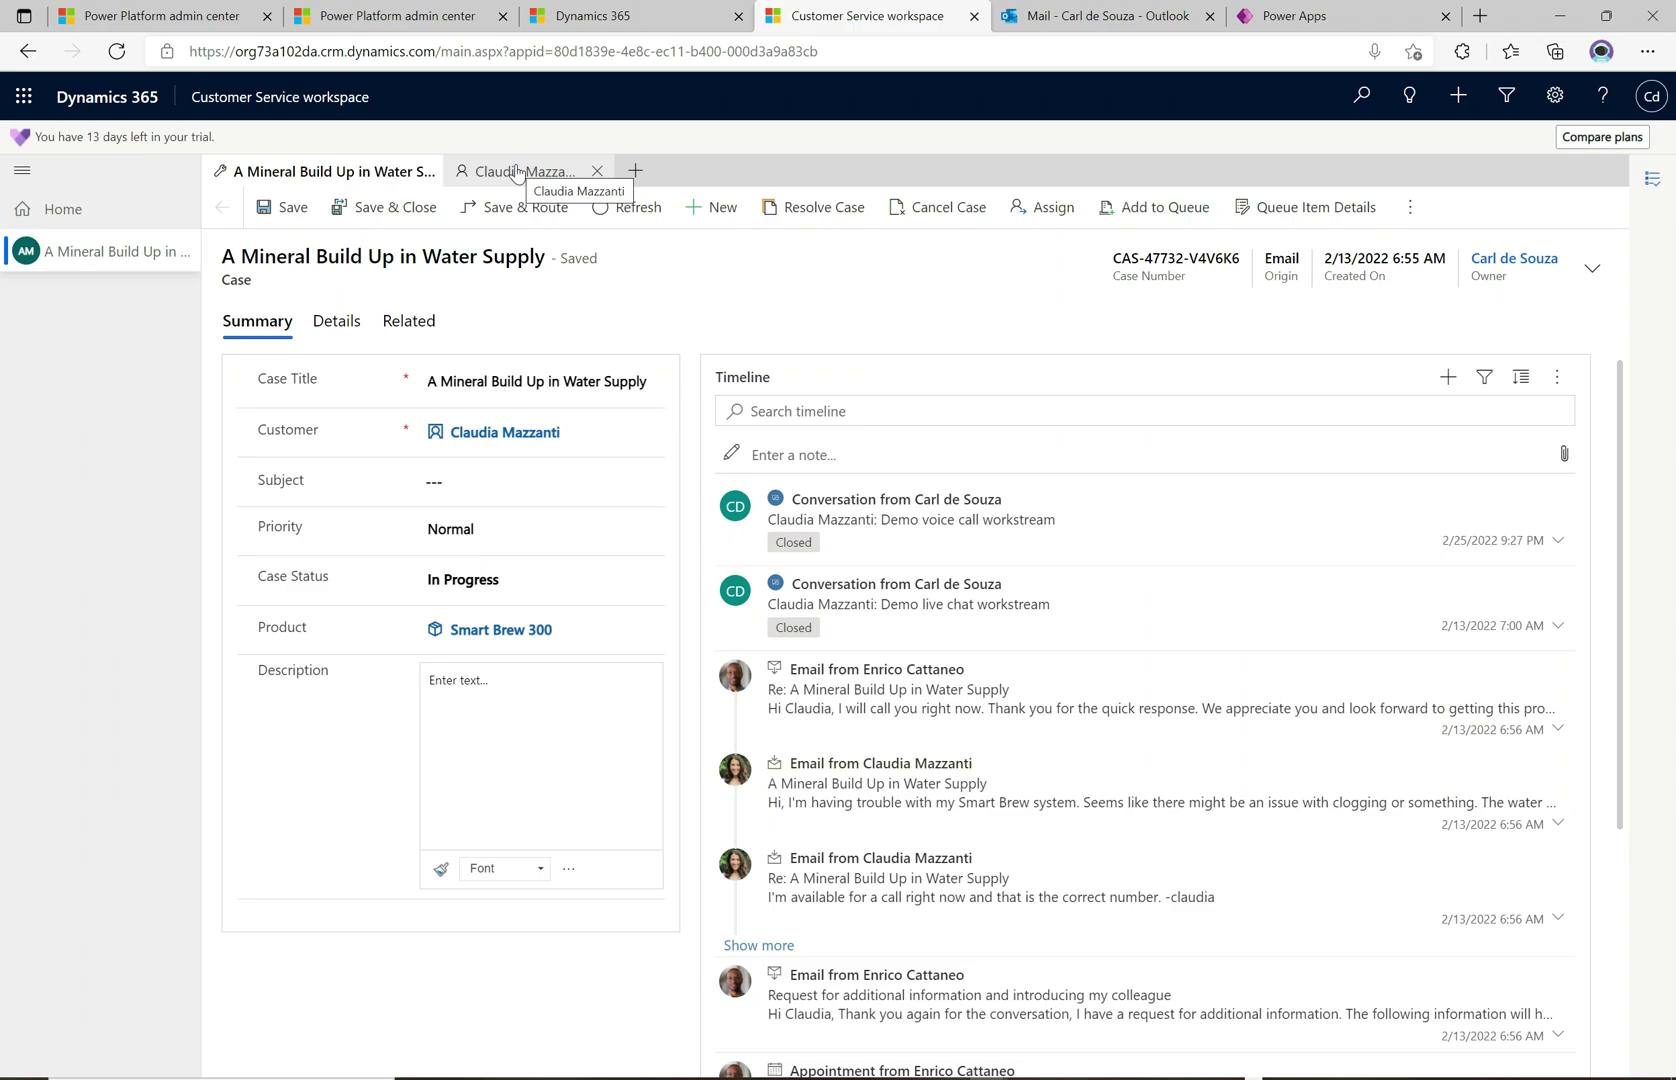
left_click(516, 172)
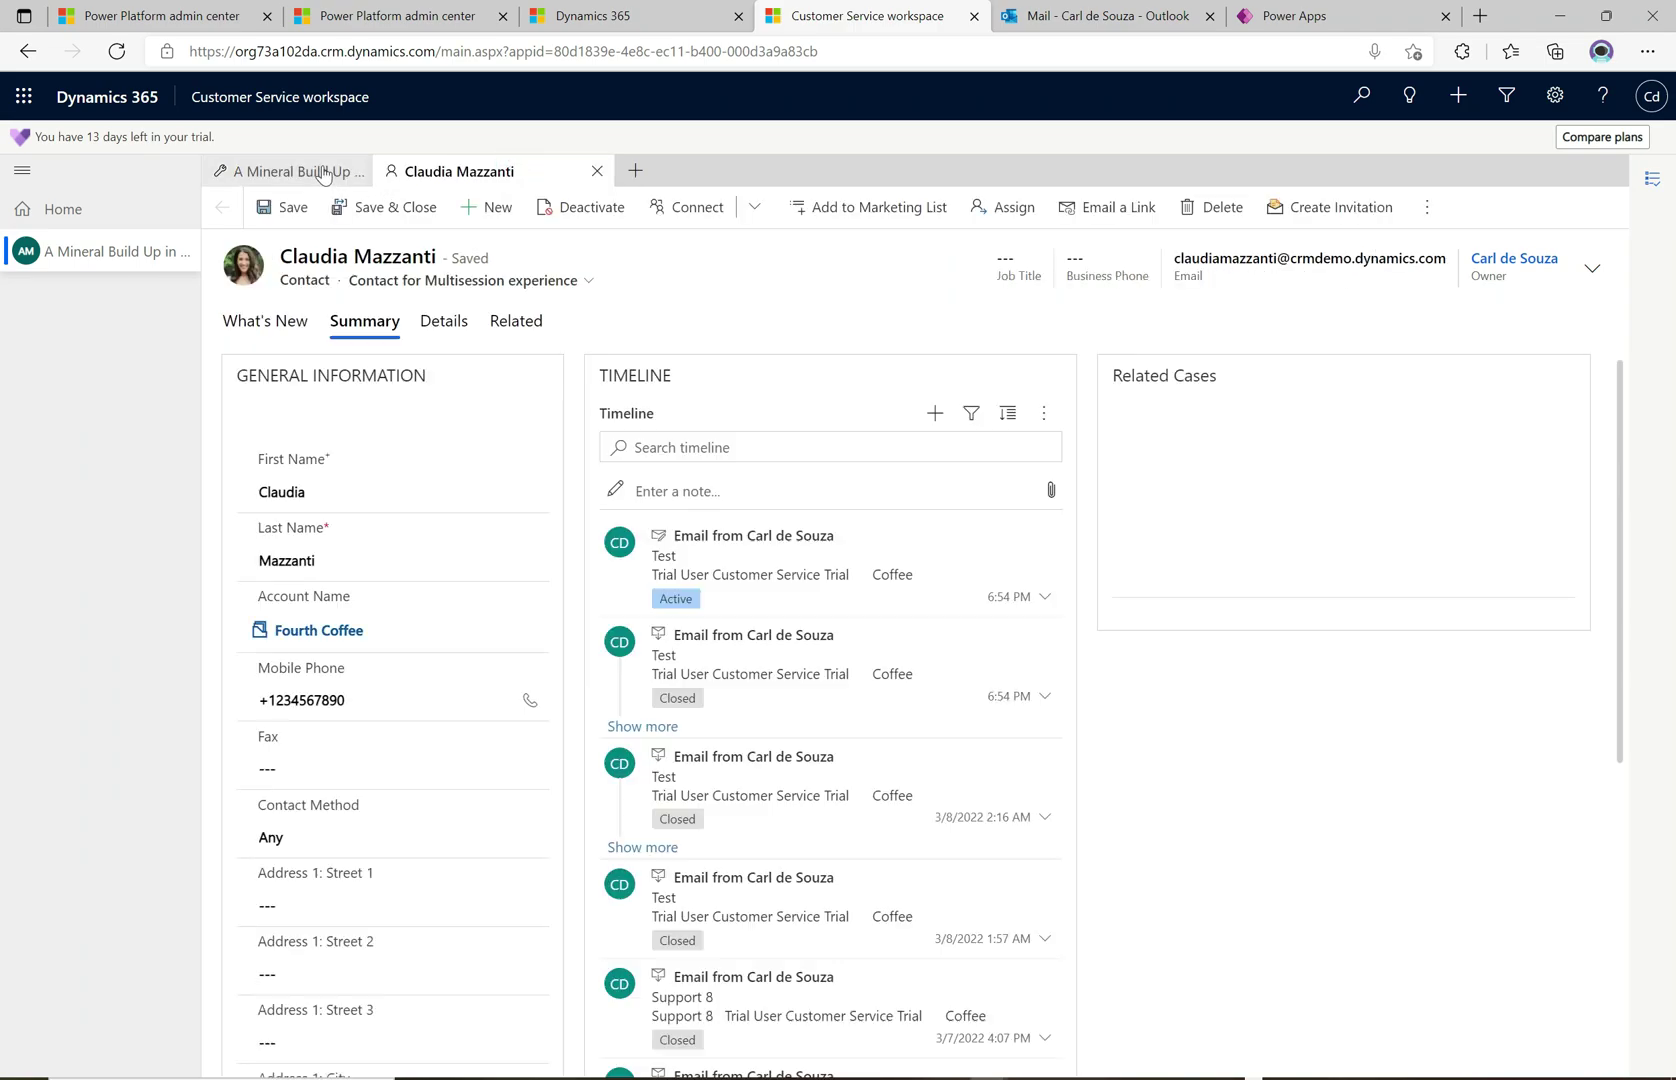
left_click(322, 171)
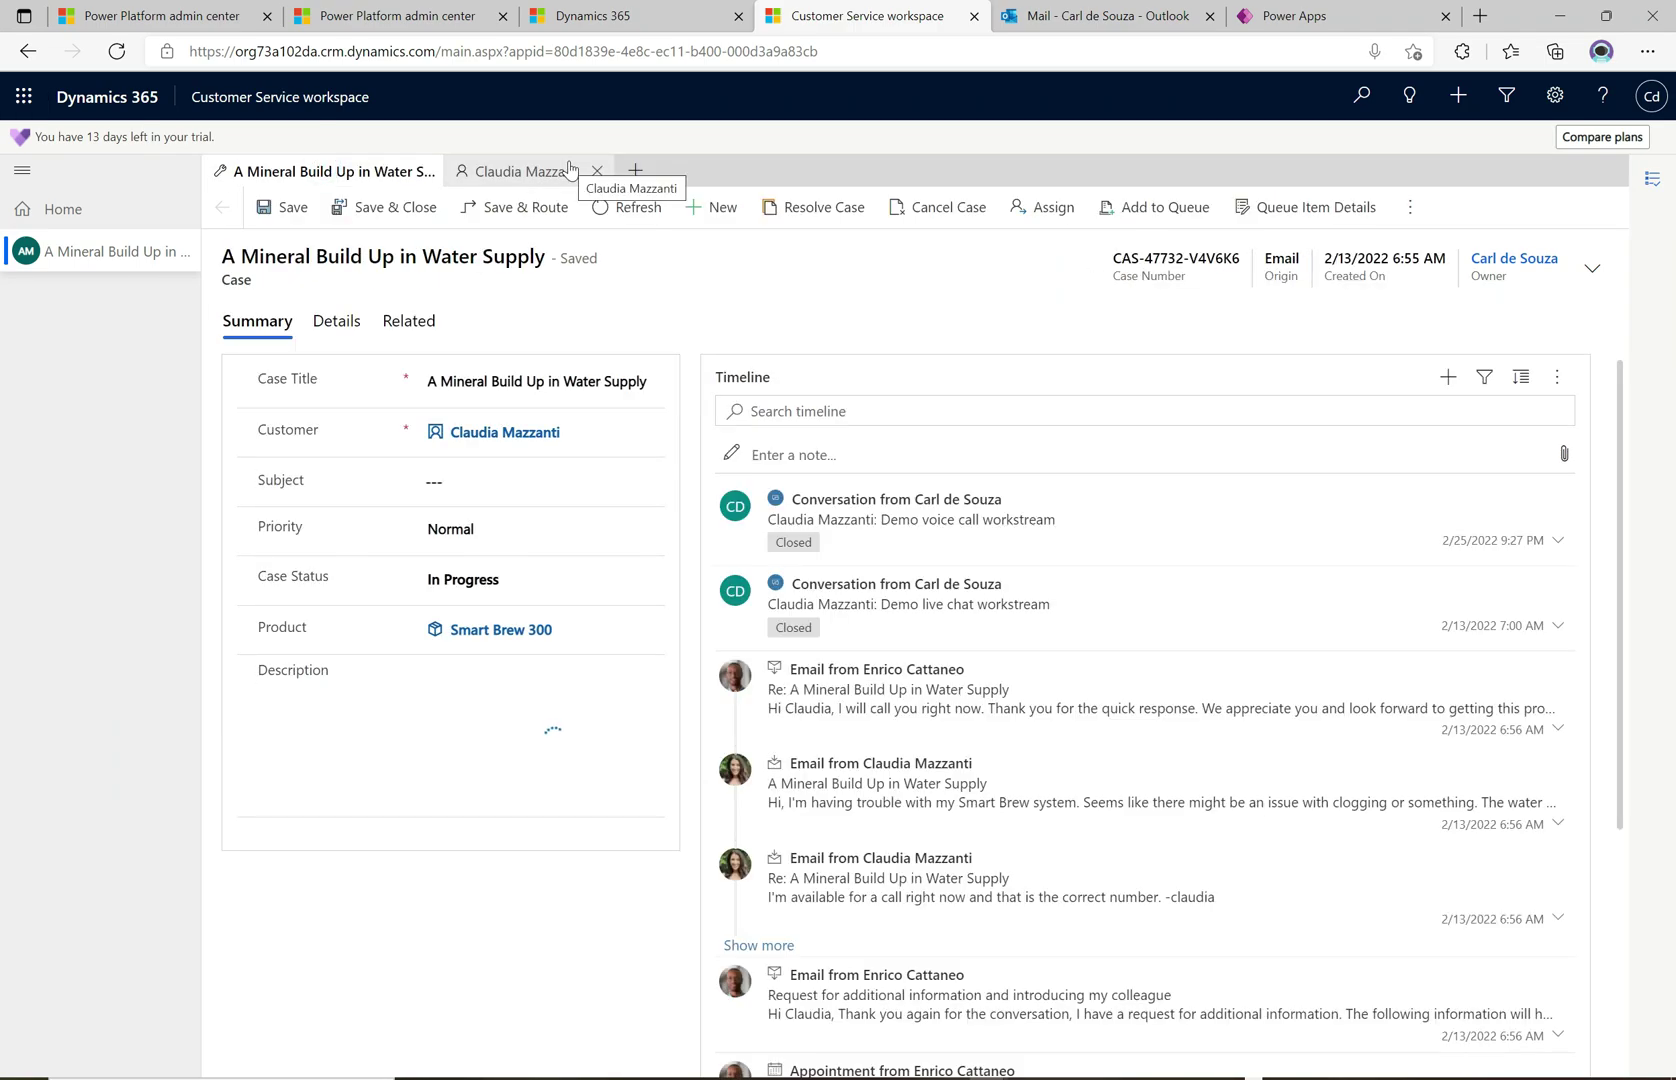
Step: Return to the home session and open the case "Milk container is not fitting" as a second session
left_click(66, 211)
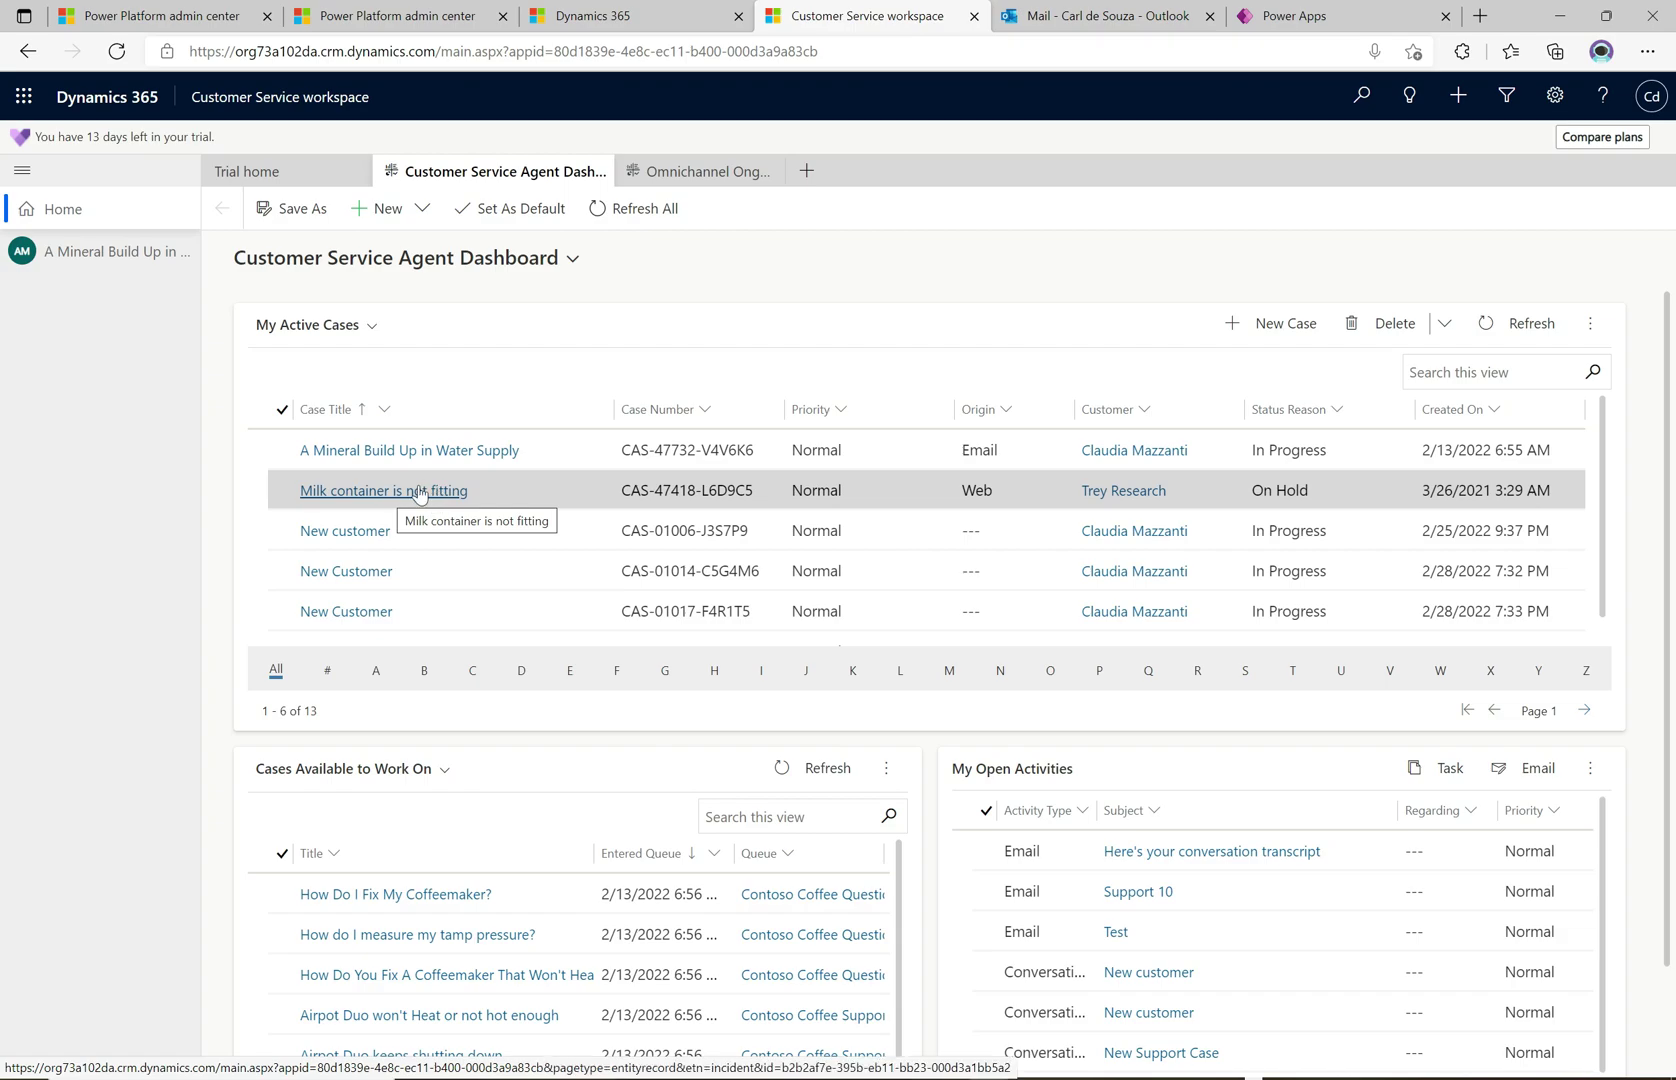
left_click(420, 491)
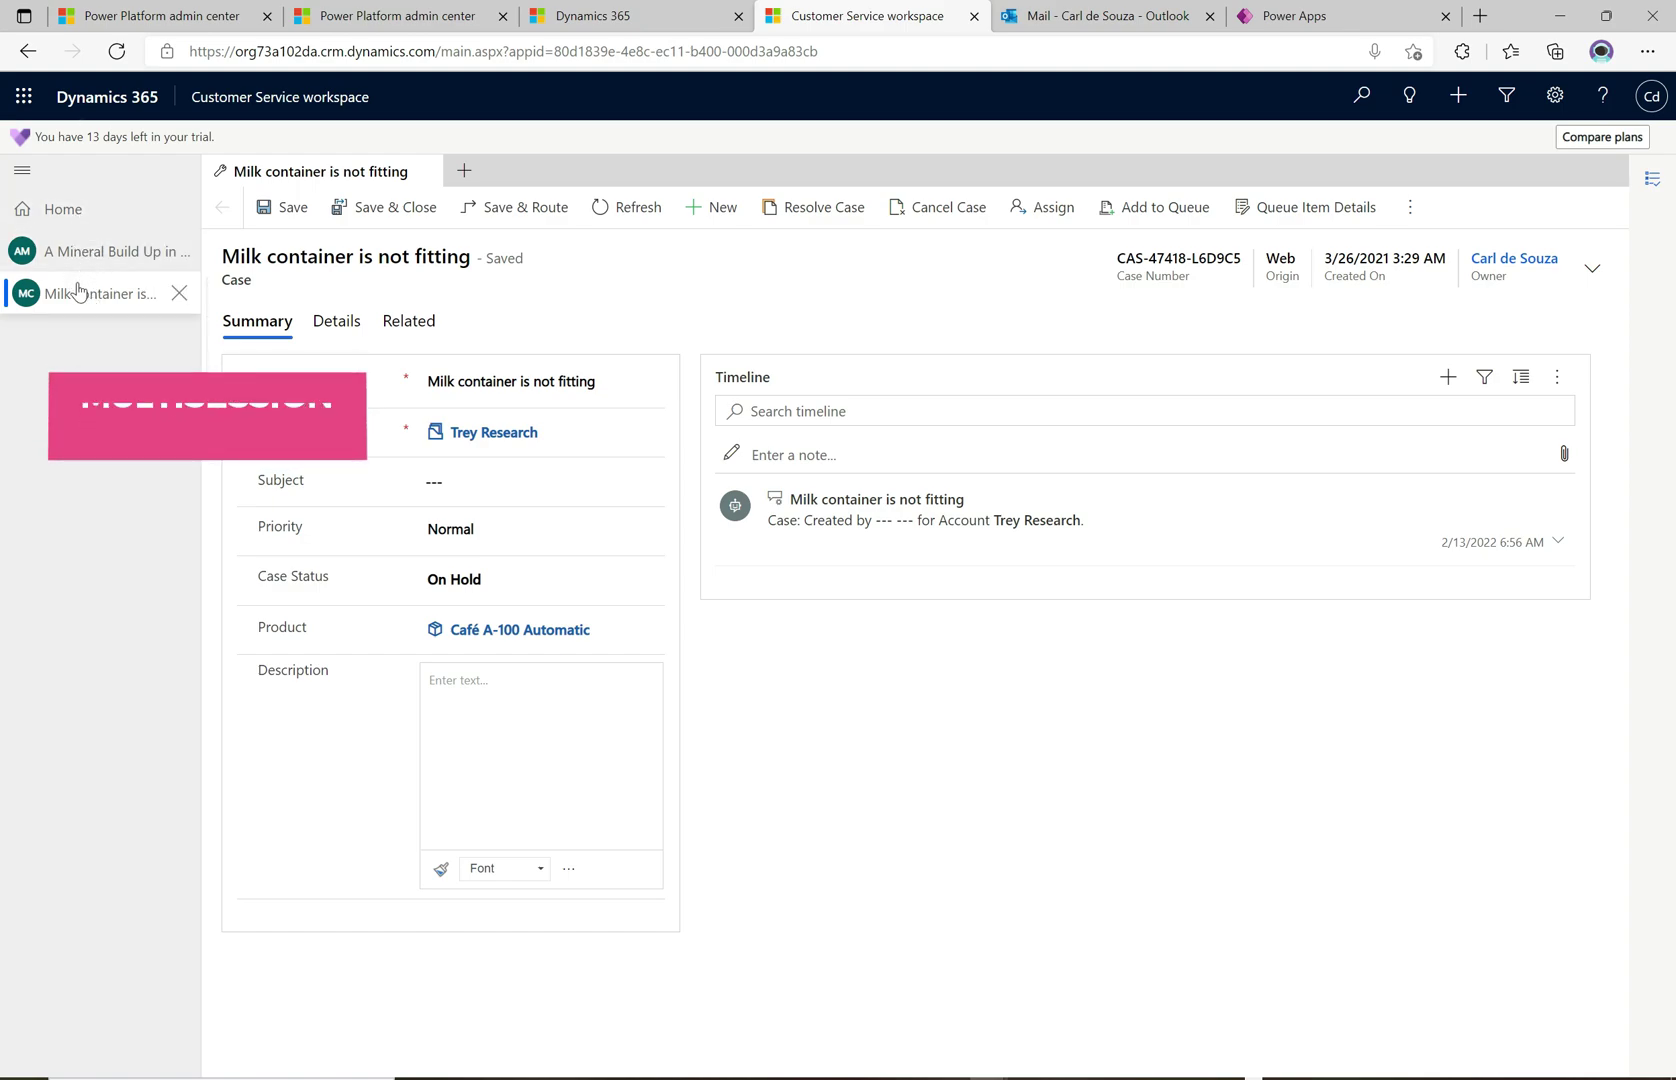
left_click(23, 176)
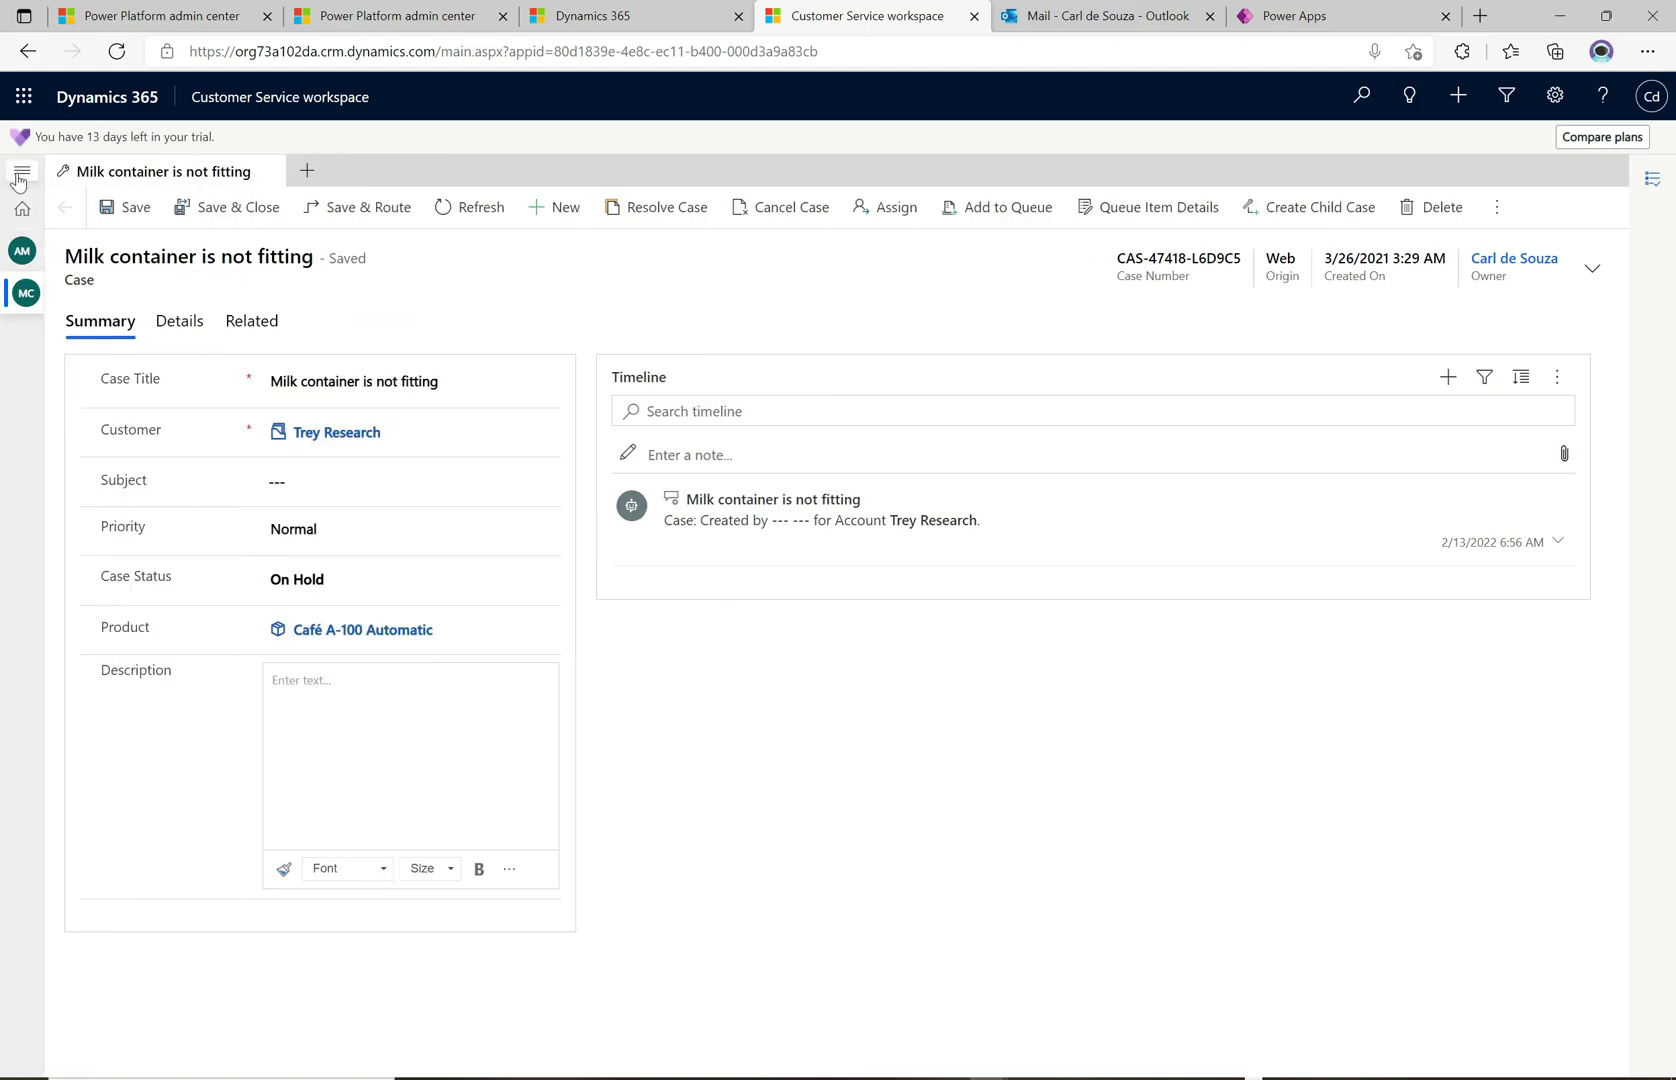
left_click(20, 176)
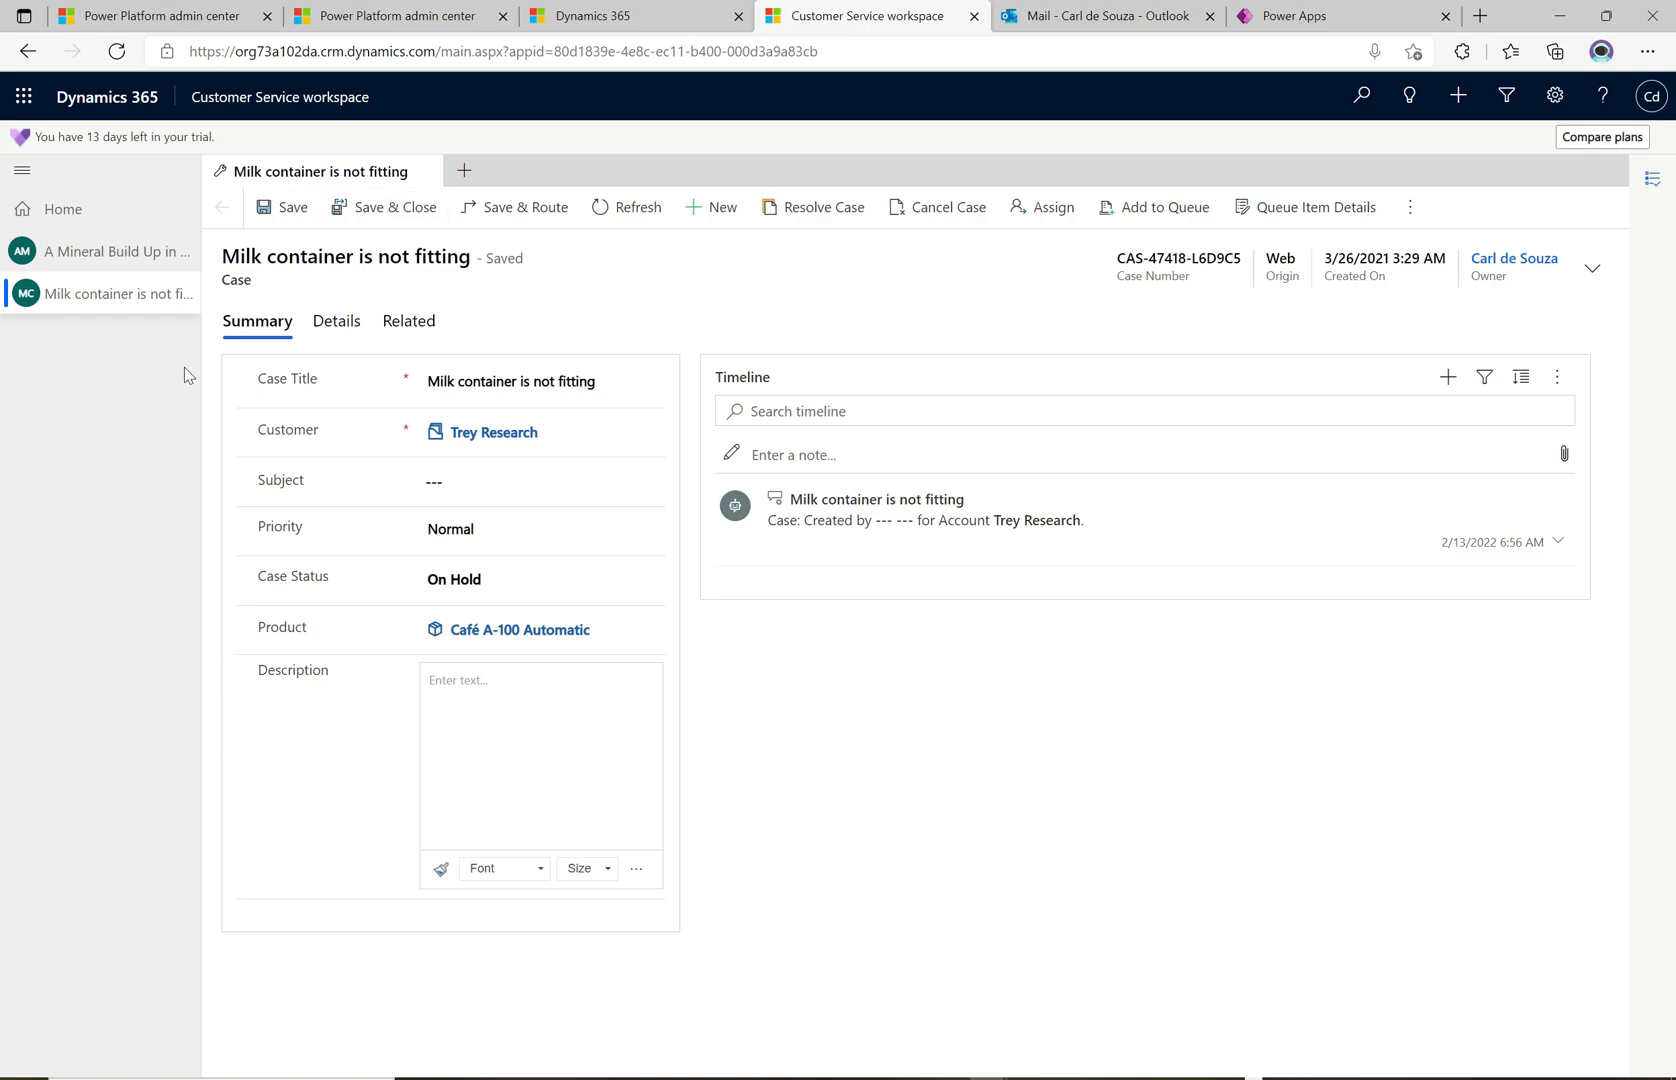
Step: Switch to the mineral build-up session, view its contact and case records, and return to the milk container session
left_click(114, 261)
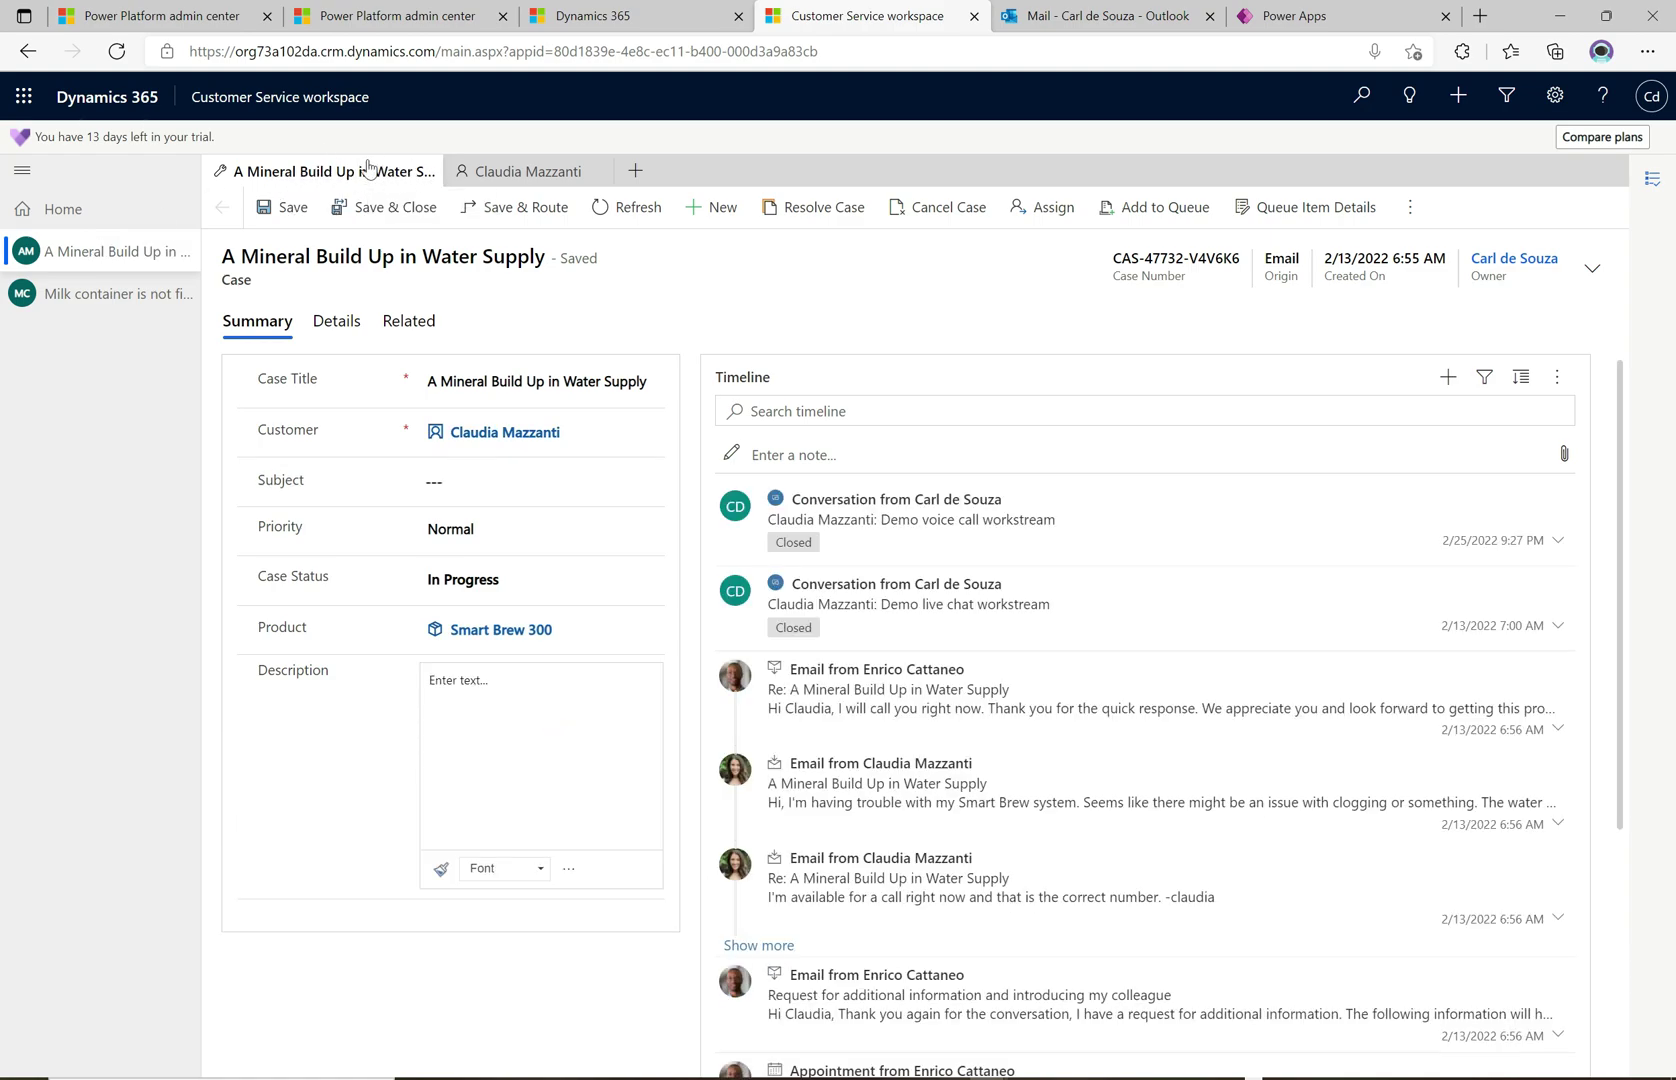
left_click(521, 174)
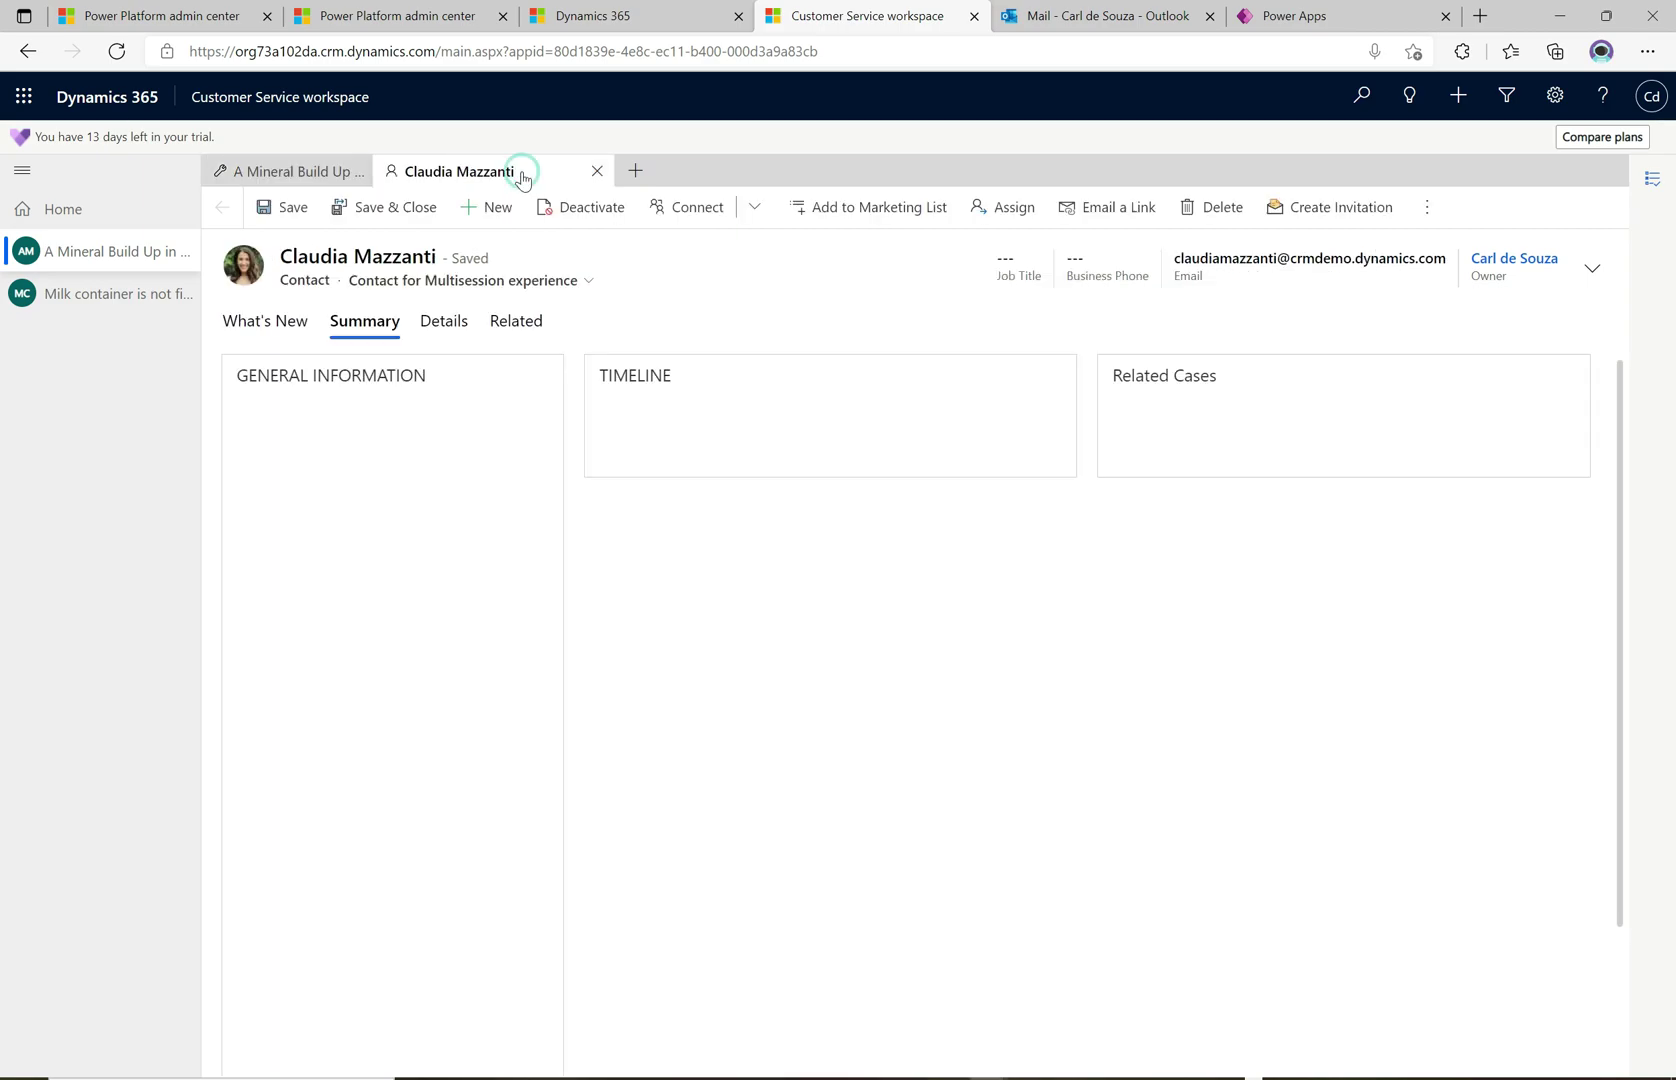
left_click(291, 173)
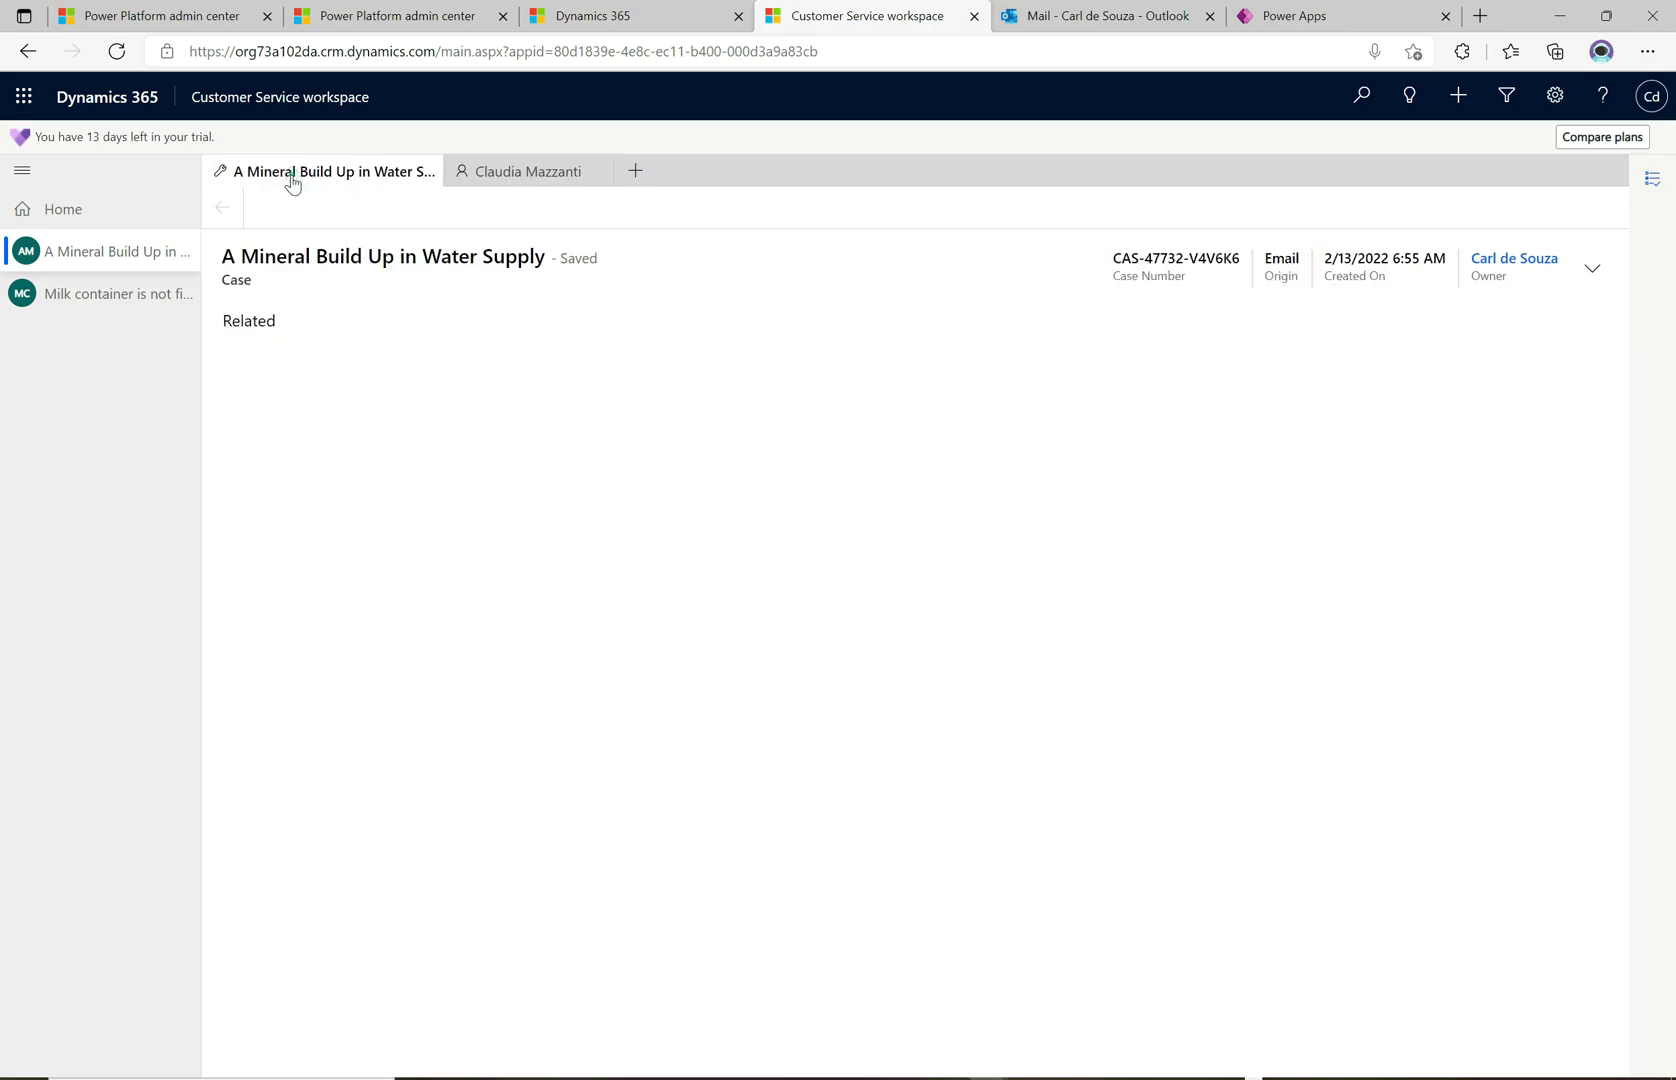
left_click(119, 297)
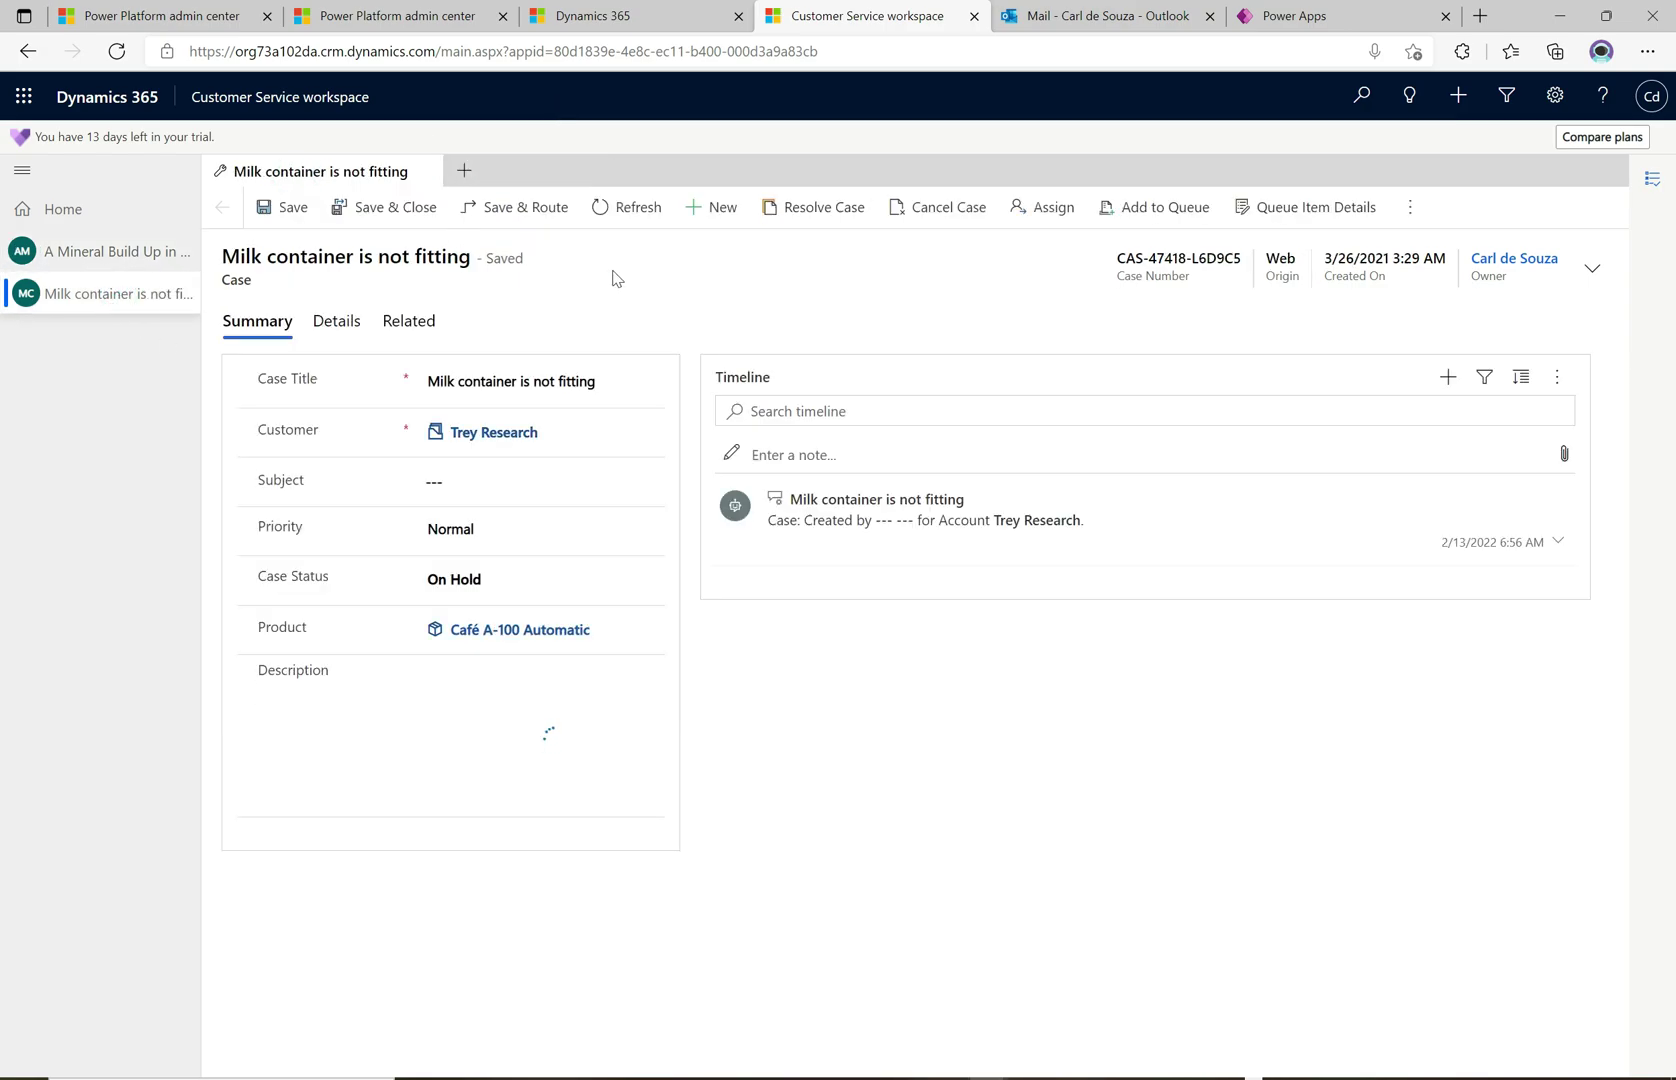
Step: Open the milk container case's customer account Trey Research and its product Café A-100 Automatic within the same session
left_click(493, 433)
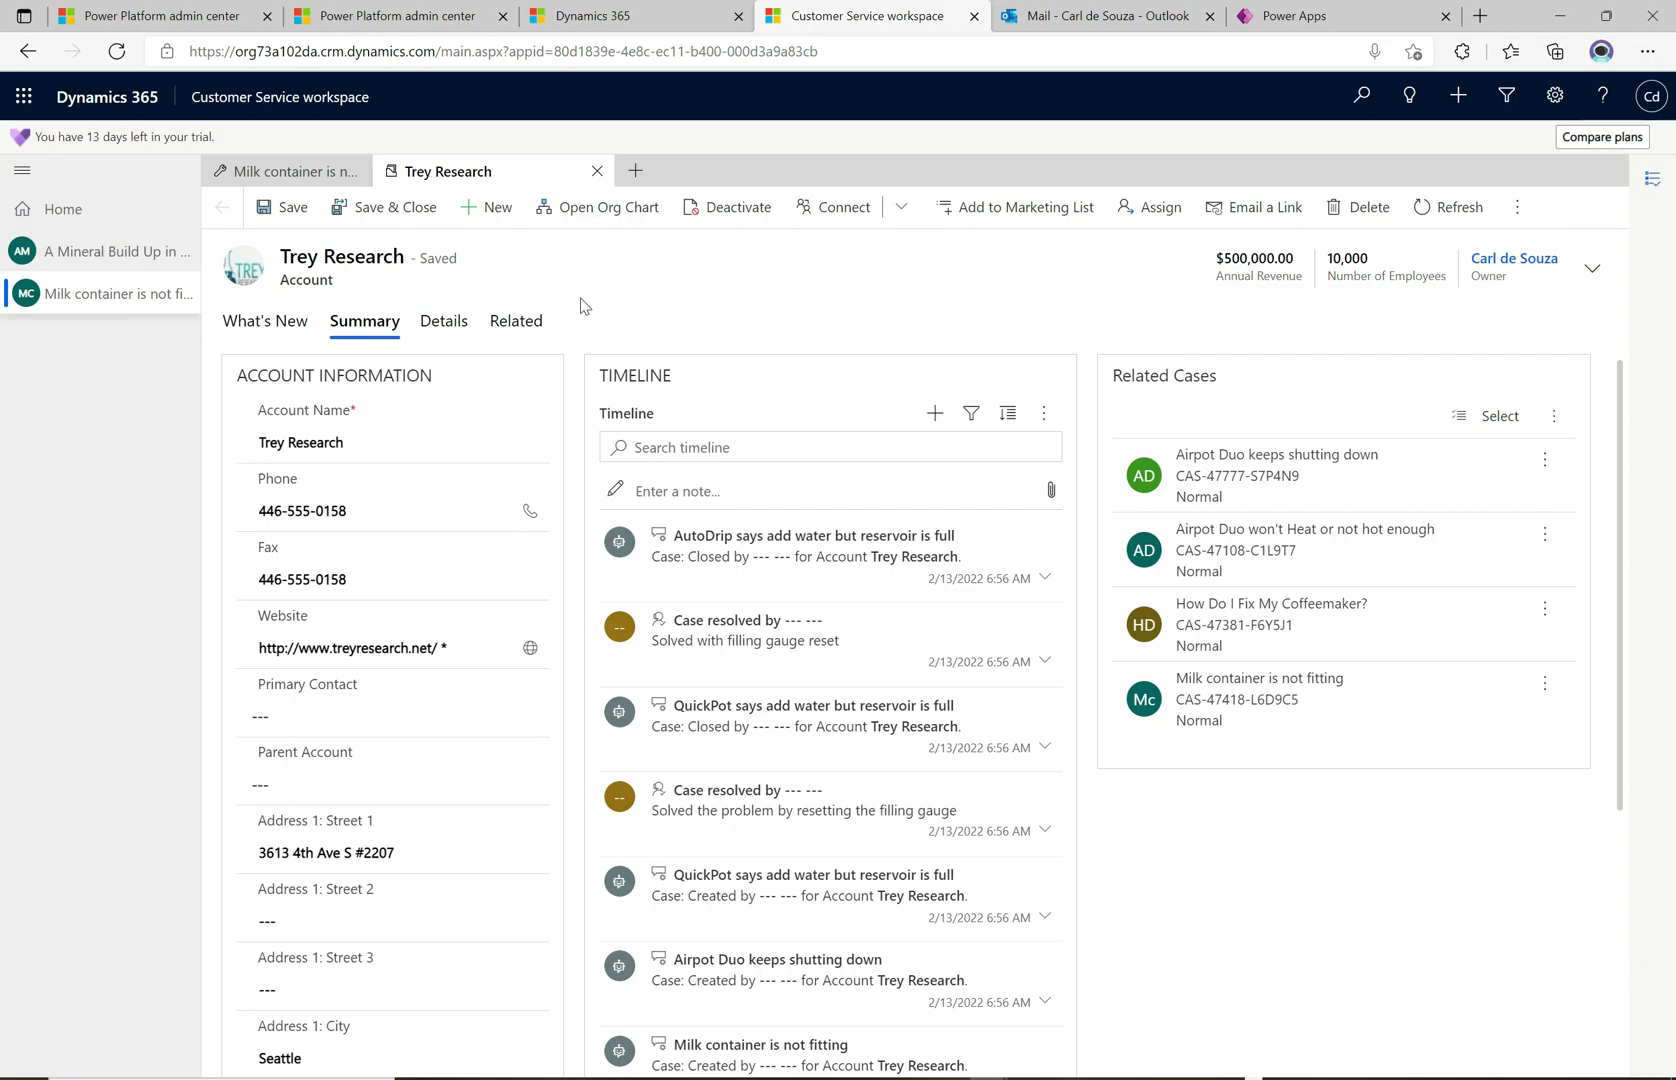
left_click(312, 176)
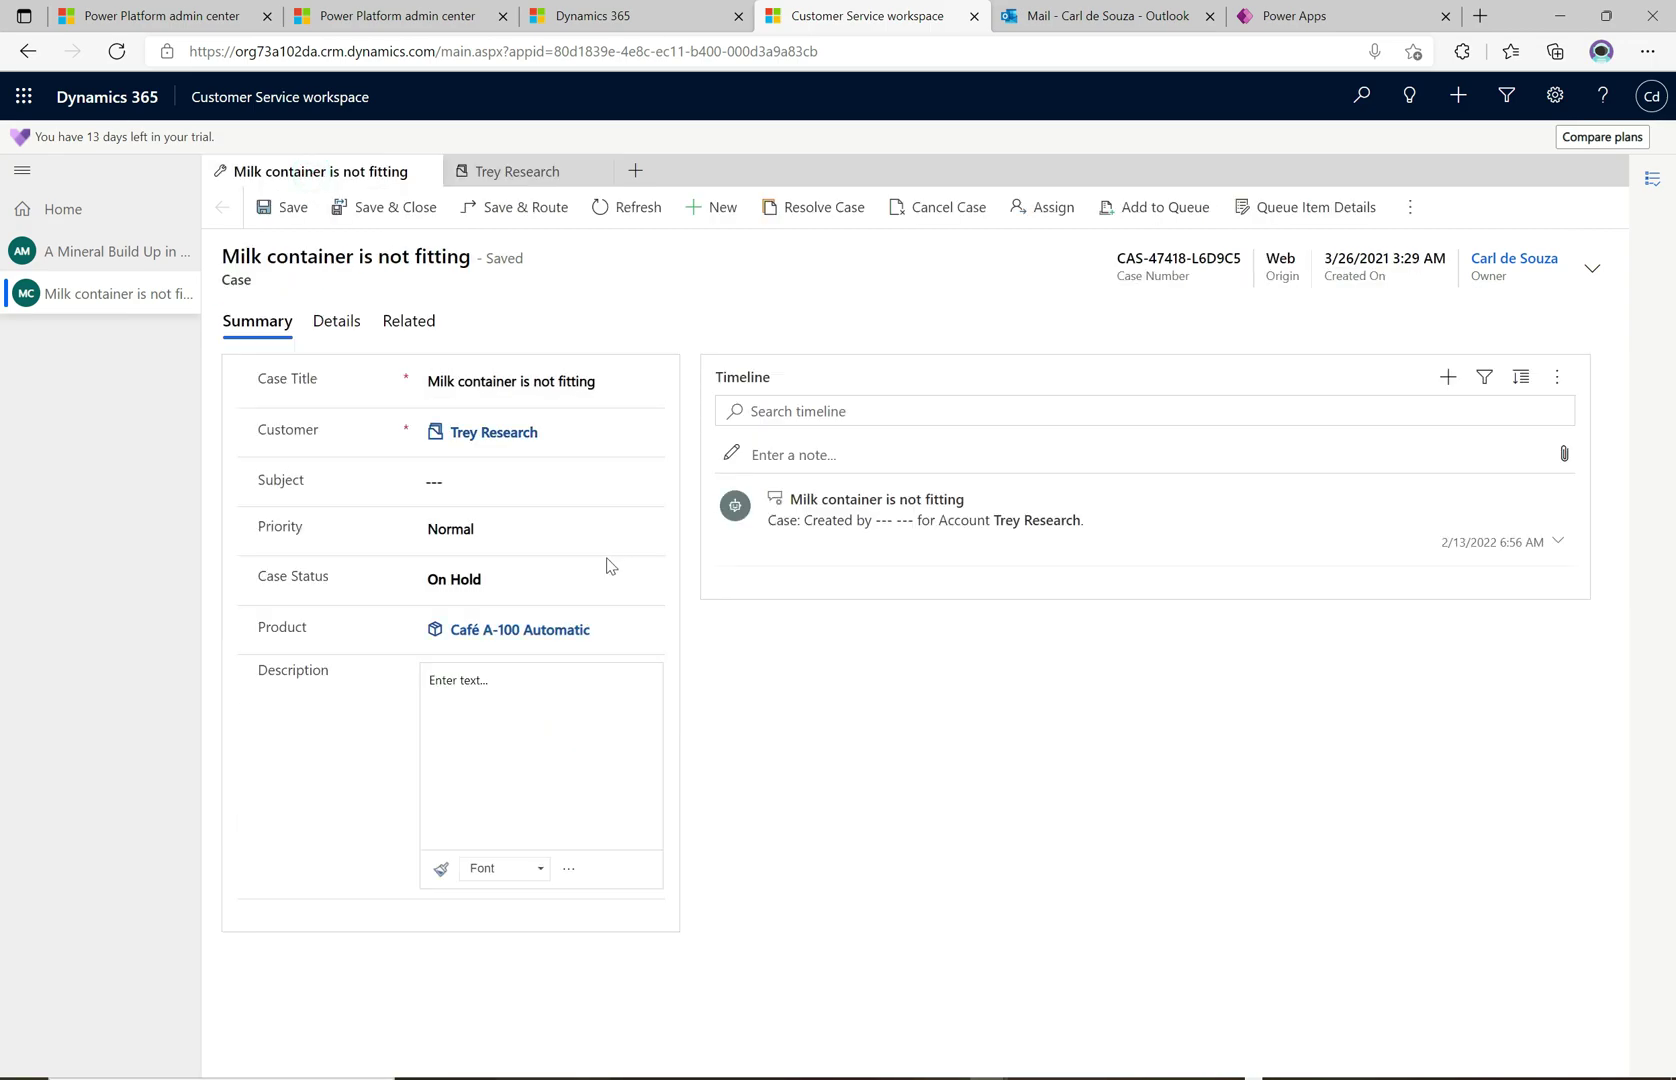
left_click(503, 630)
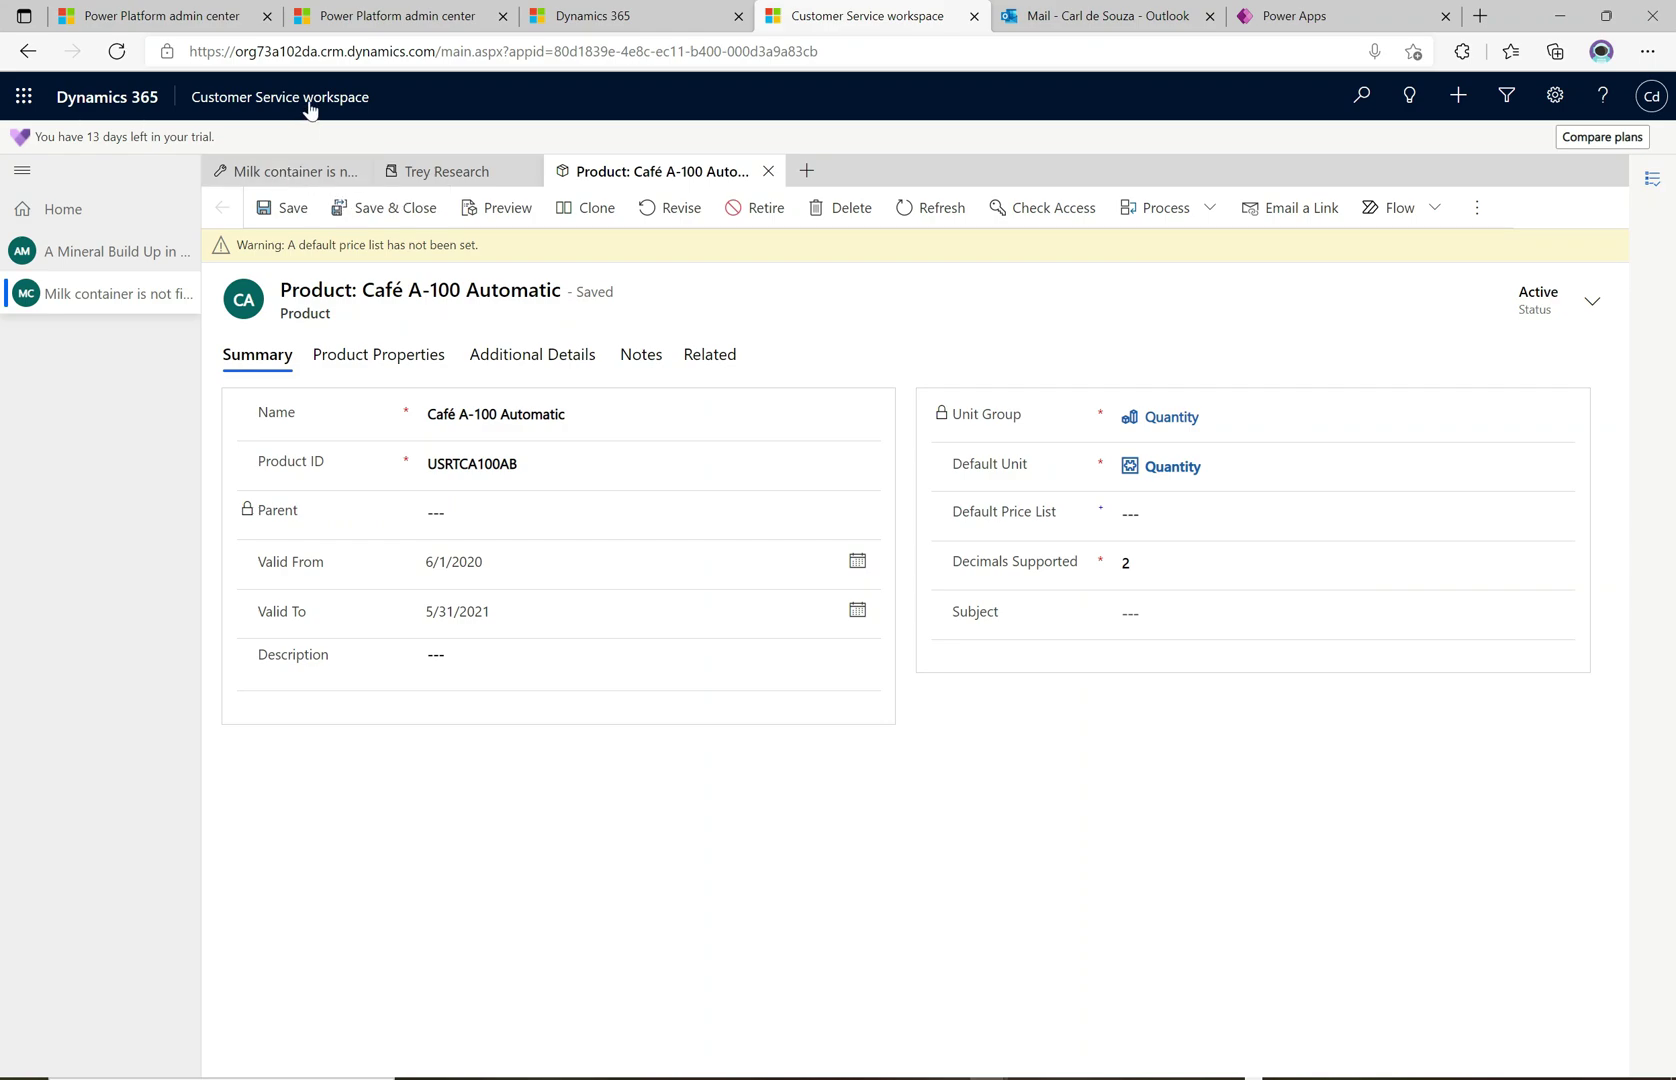
Step: Add a Dashboards page to the milk container session, show the Omnichannel Agent Dashboard, and list the available dashboards
left_click(809, 173)
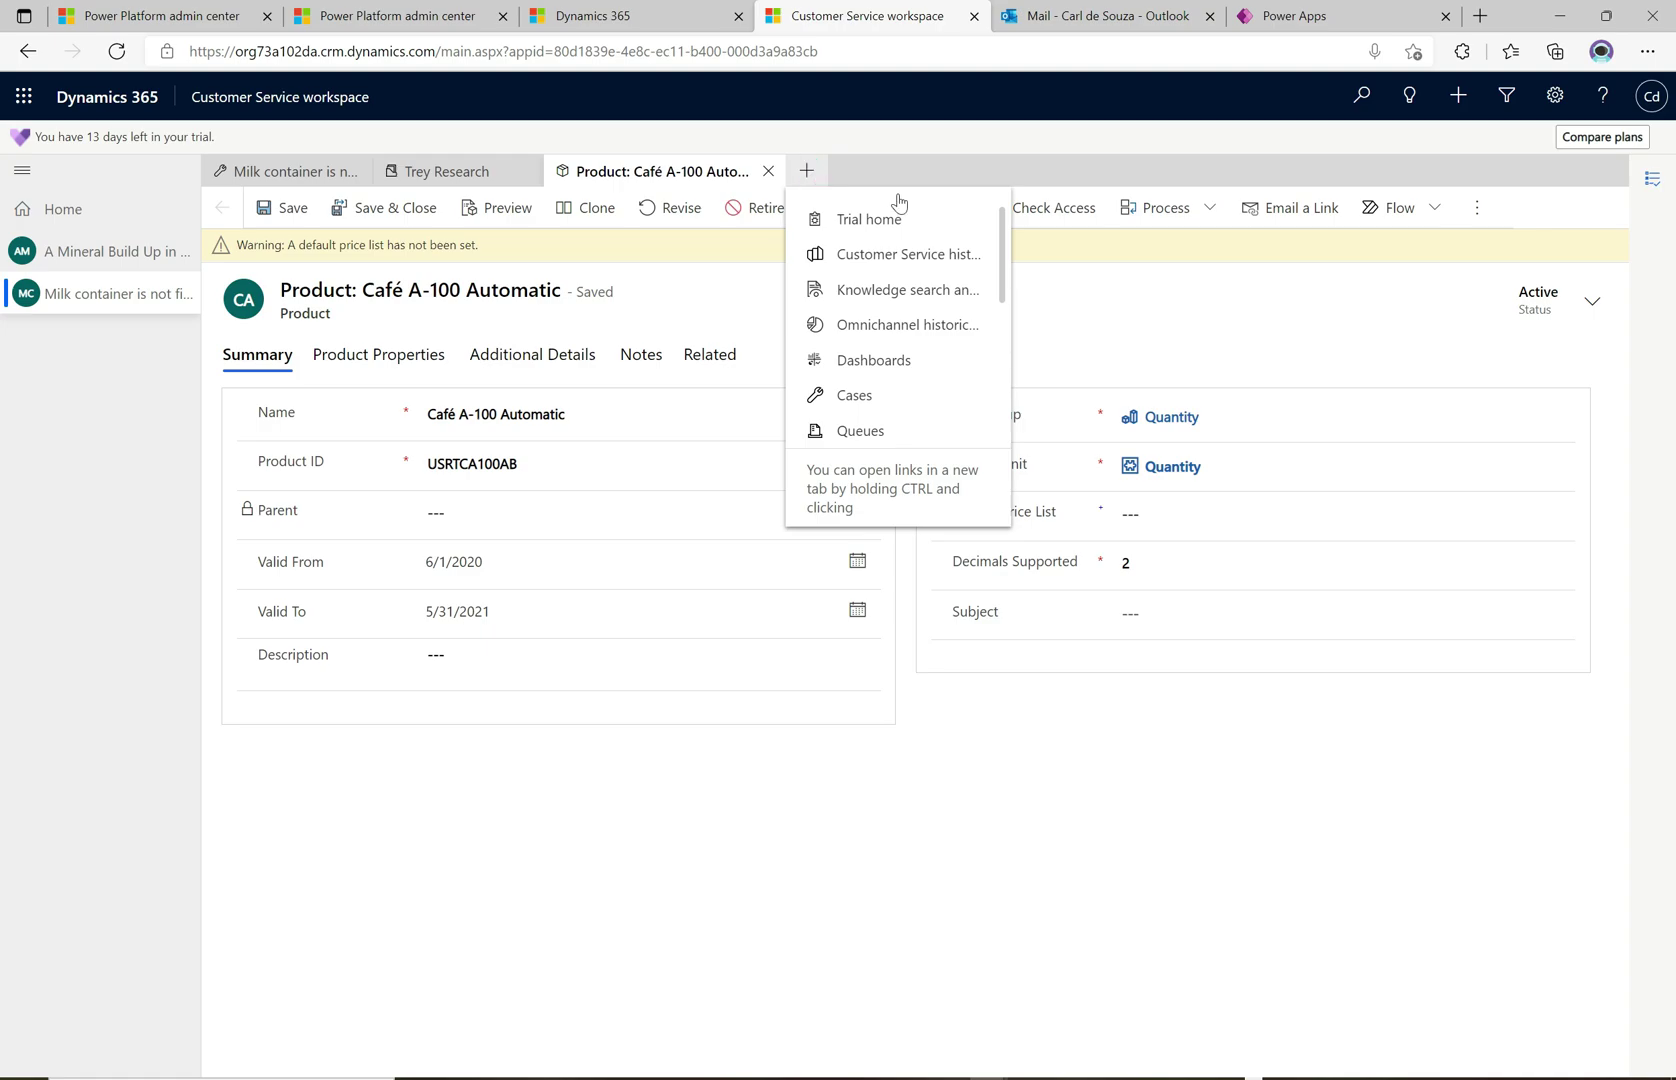
mouse_move(999, 242)
left_mouse_down()
mouse_move(1001, 390)
mouse_move(1001, 247)
left_mouse_up()
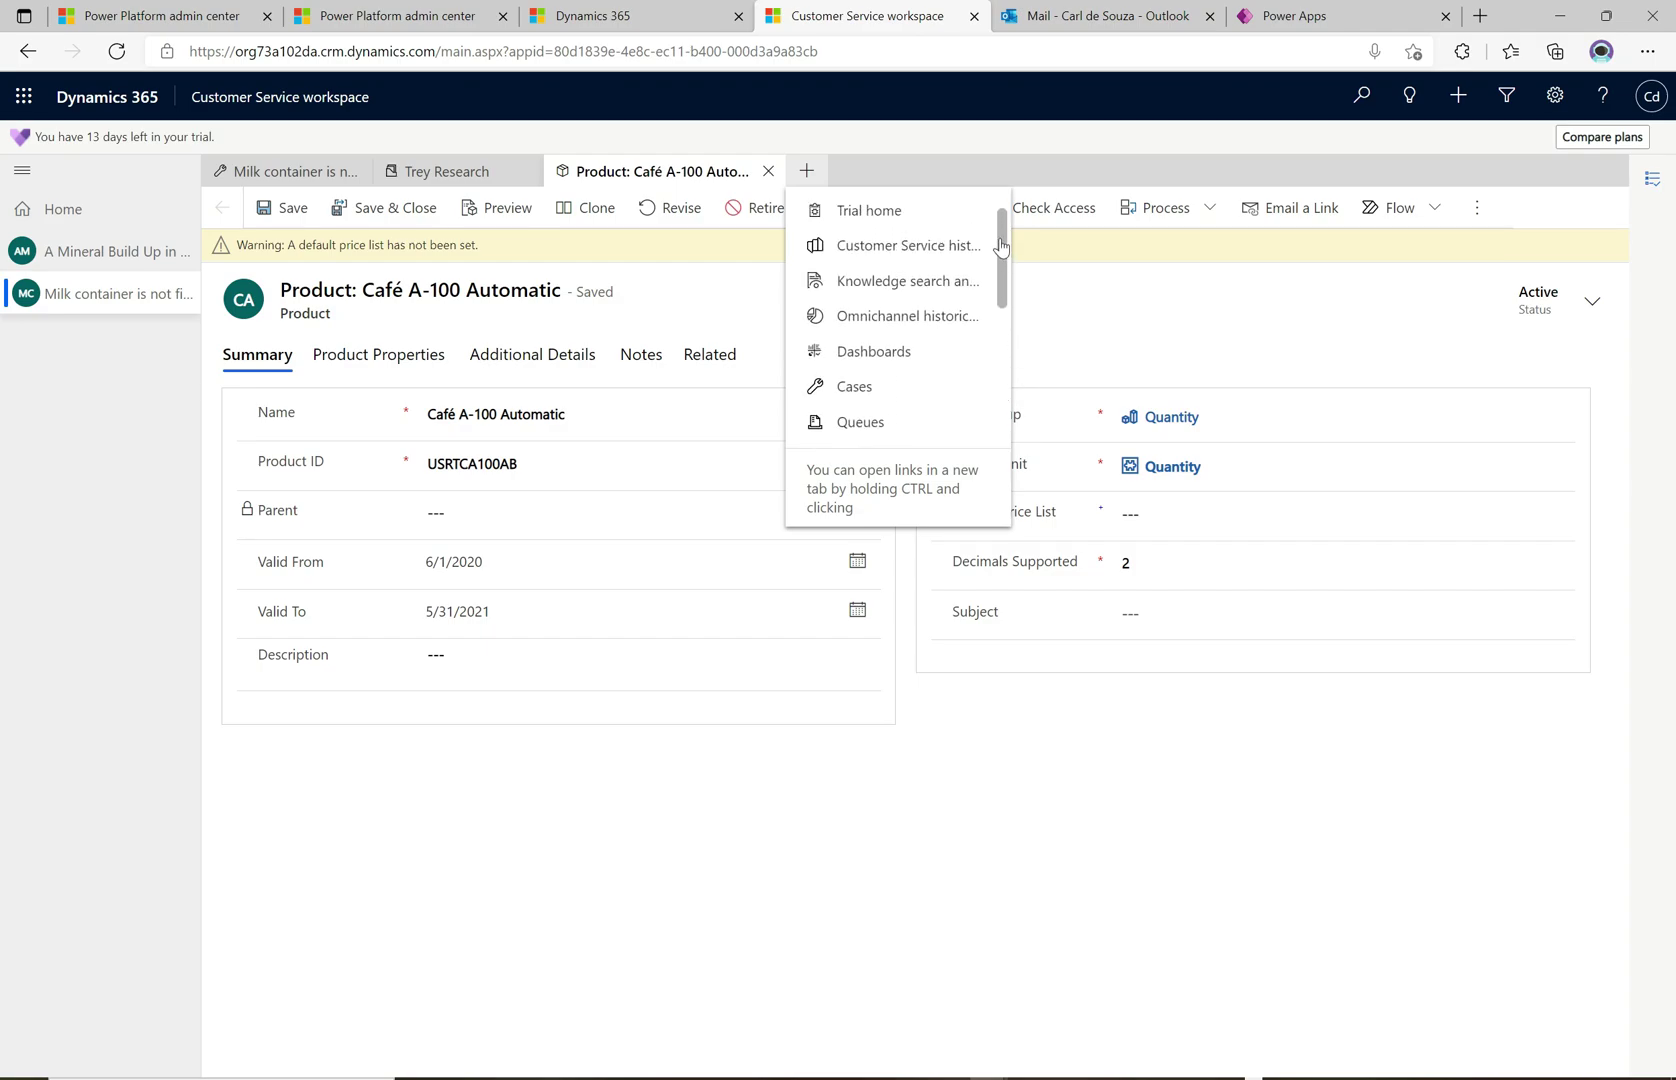
left_click(866, 355)
left_click(569, 257)
left_click(380, 449)
left_click(486, 256)
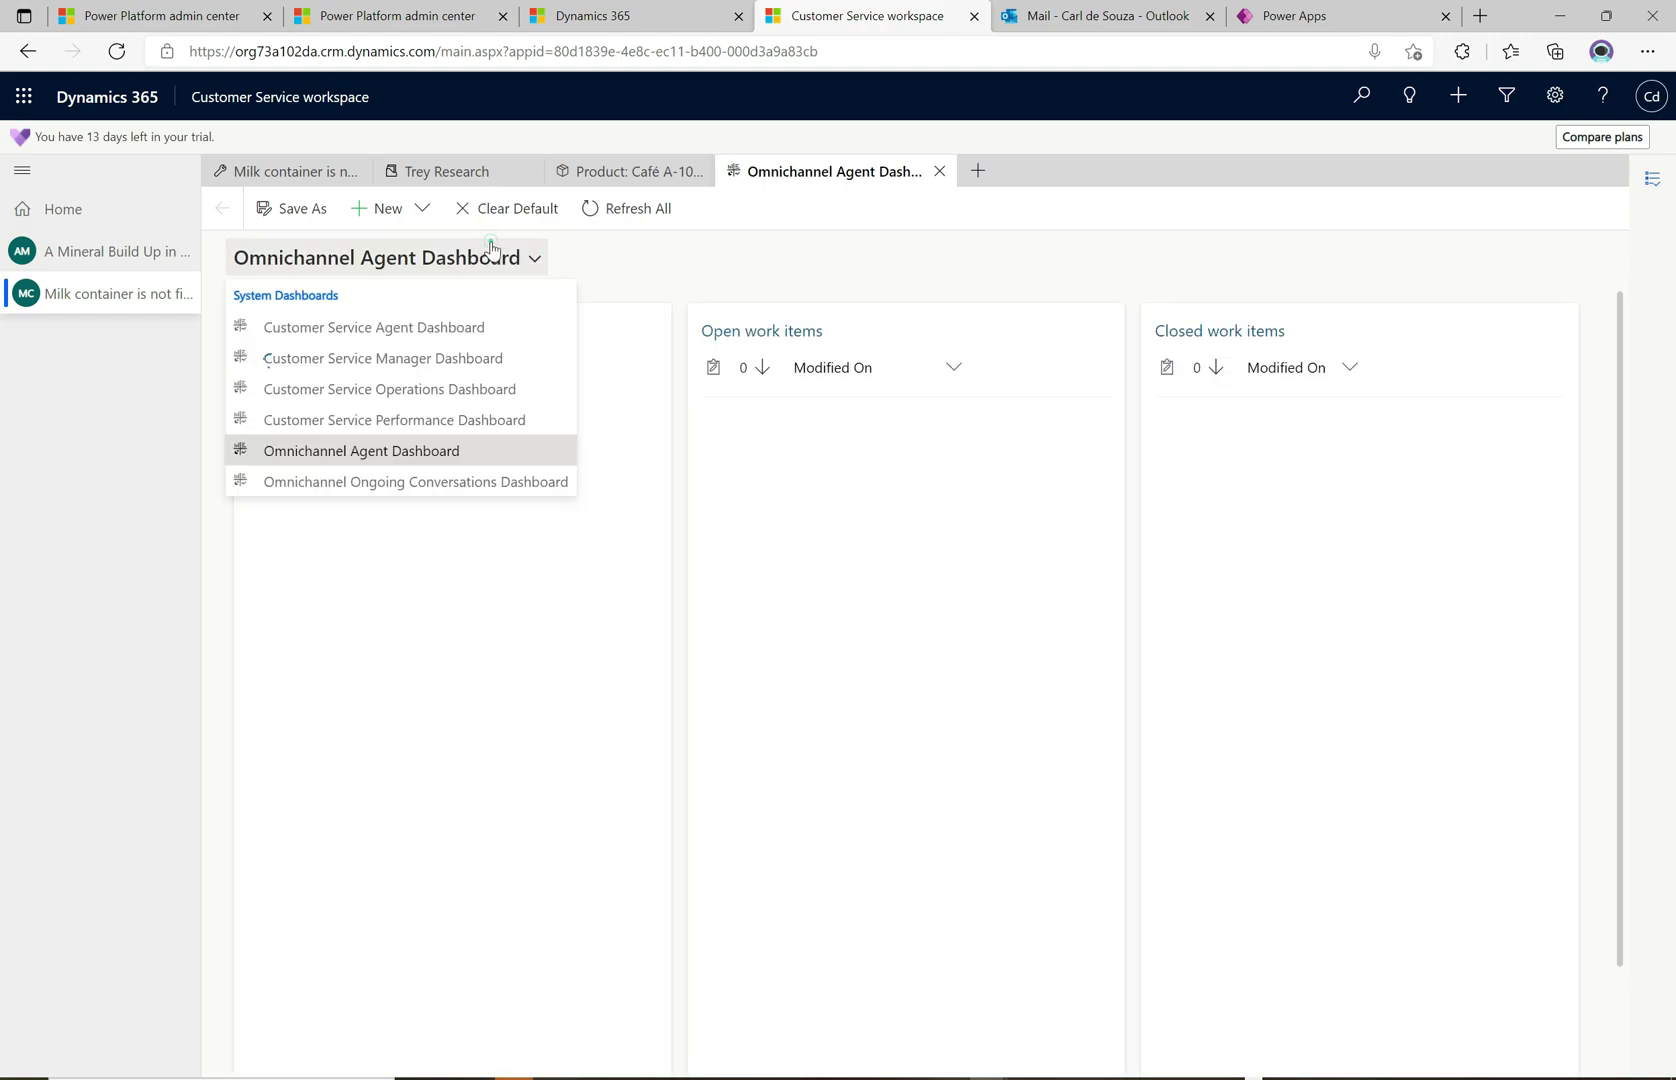
Step: Add the Accounts page to the milk container session and list its available system views
left_click(978, 171)
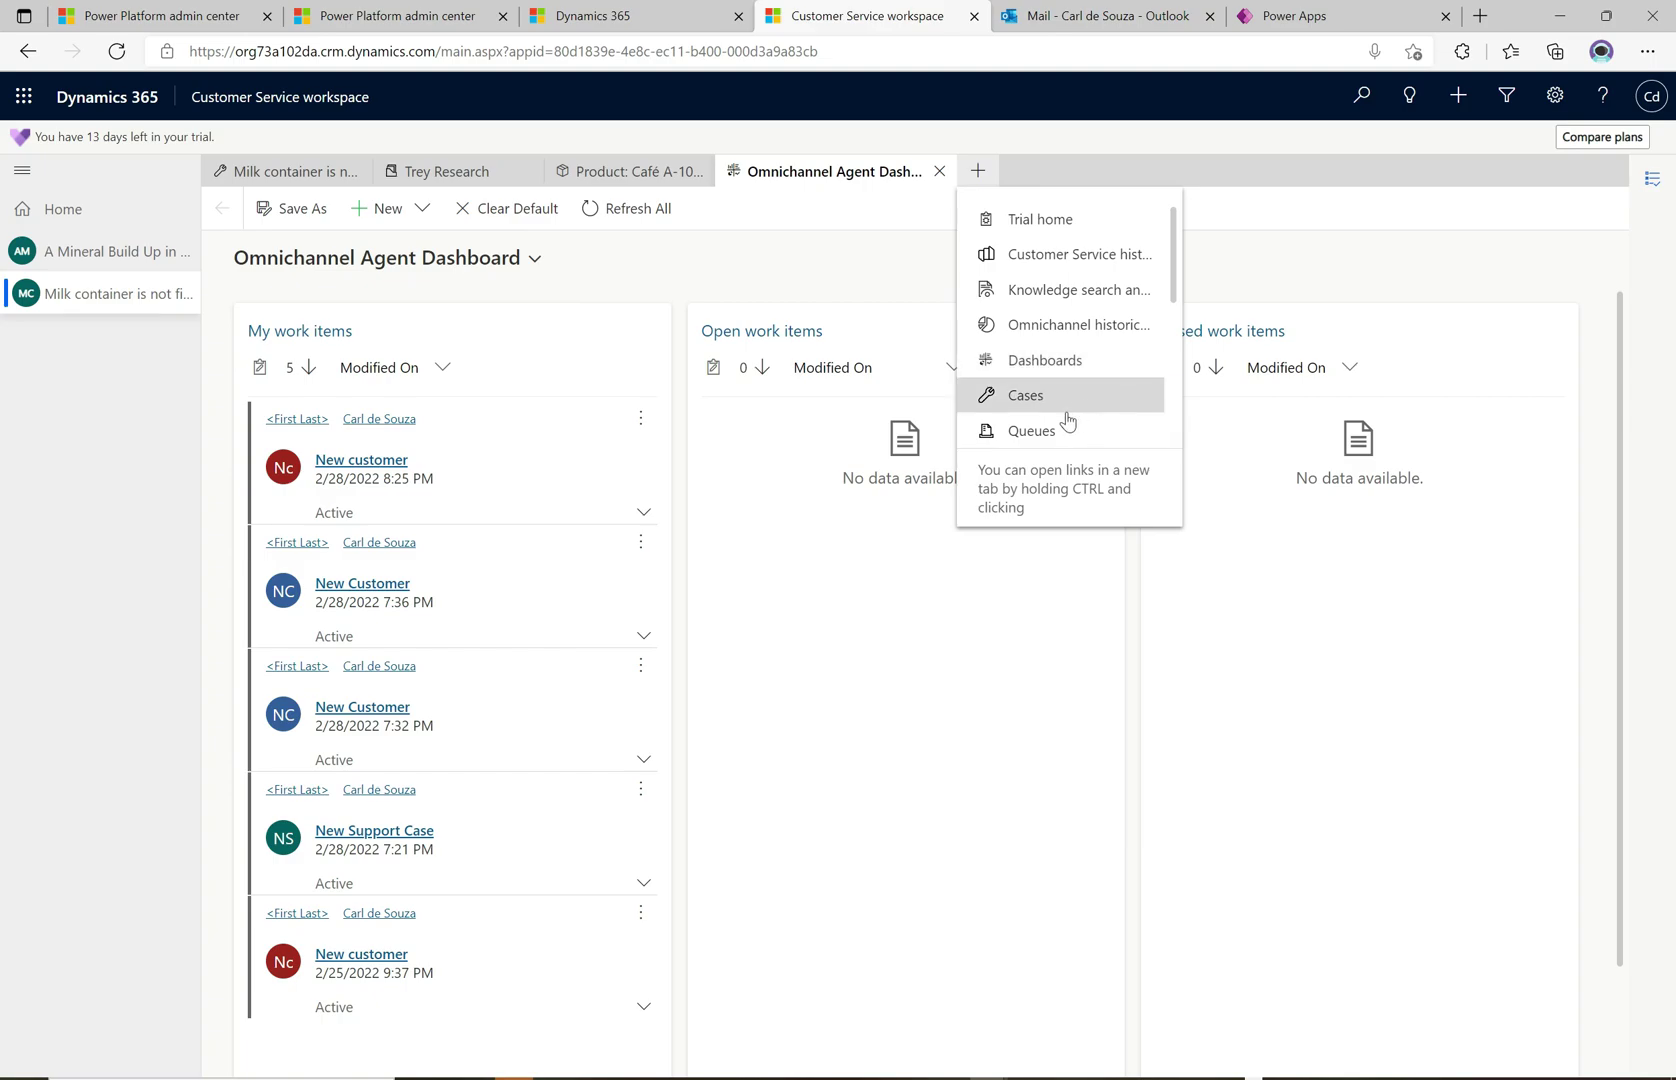
scroll(1178, 330, "down", 2)
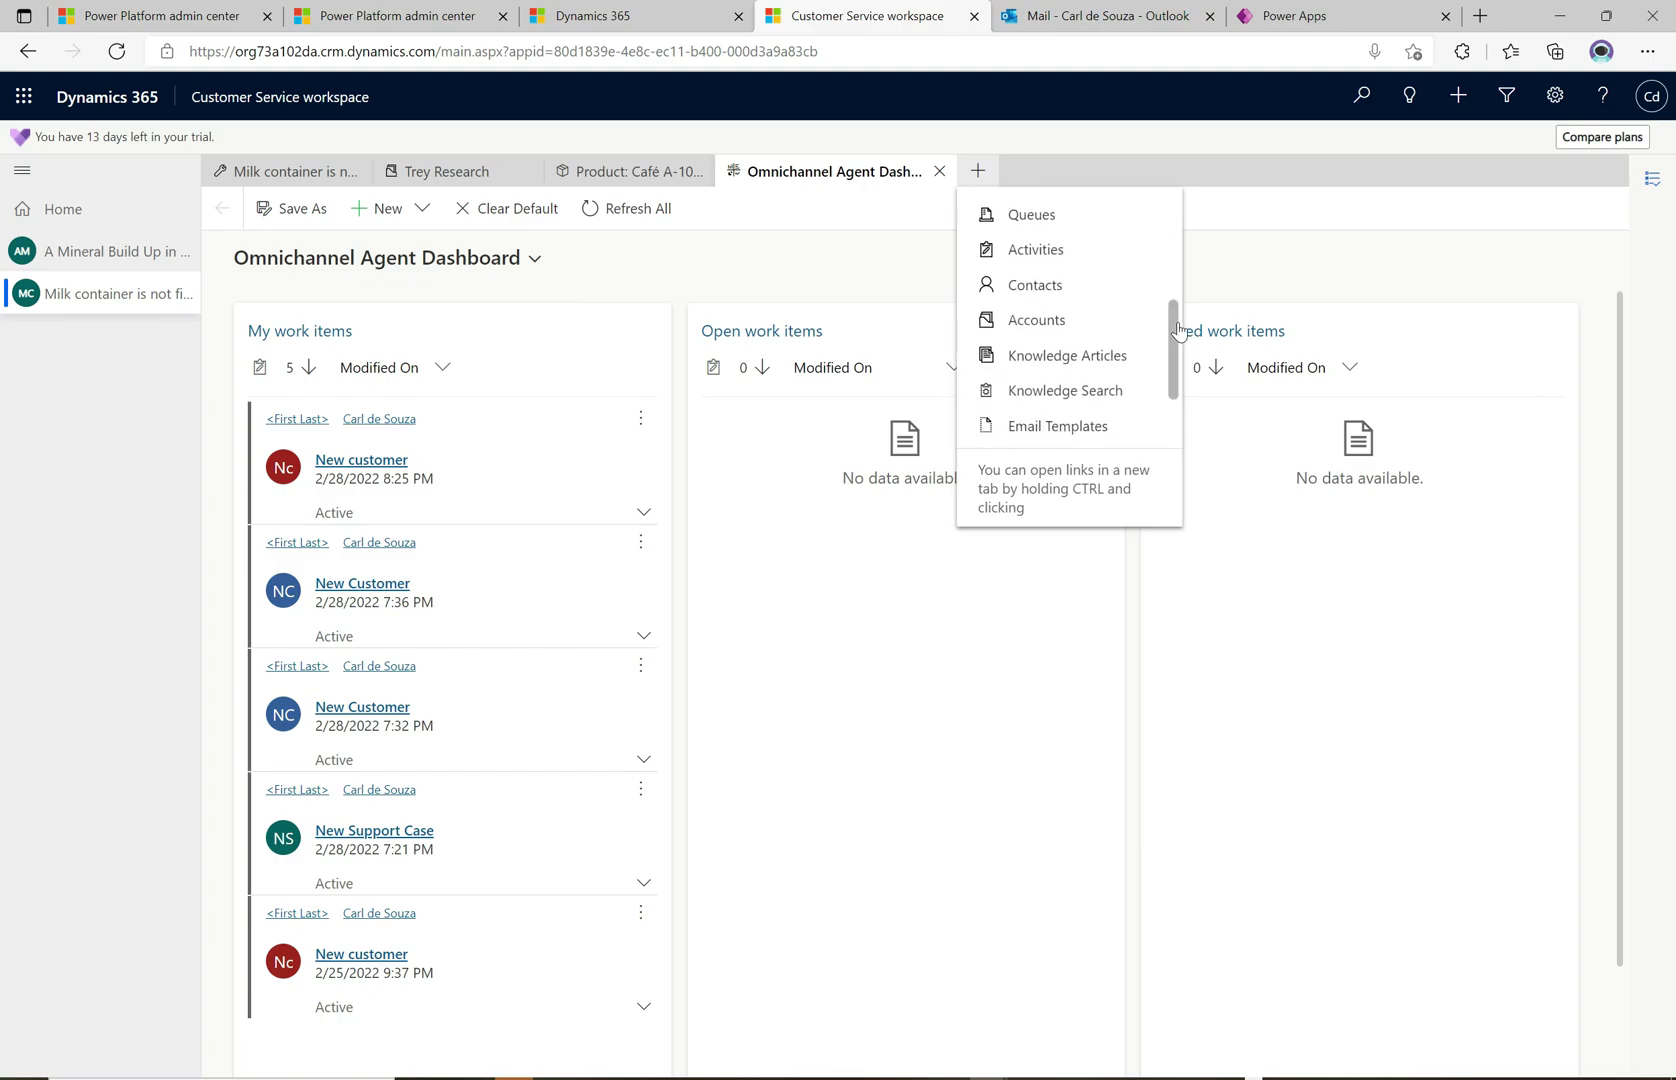
left_click(1036, 320)
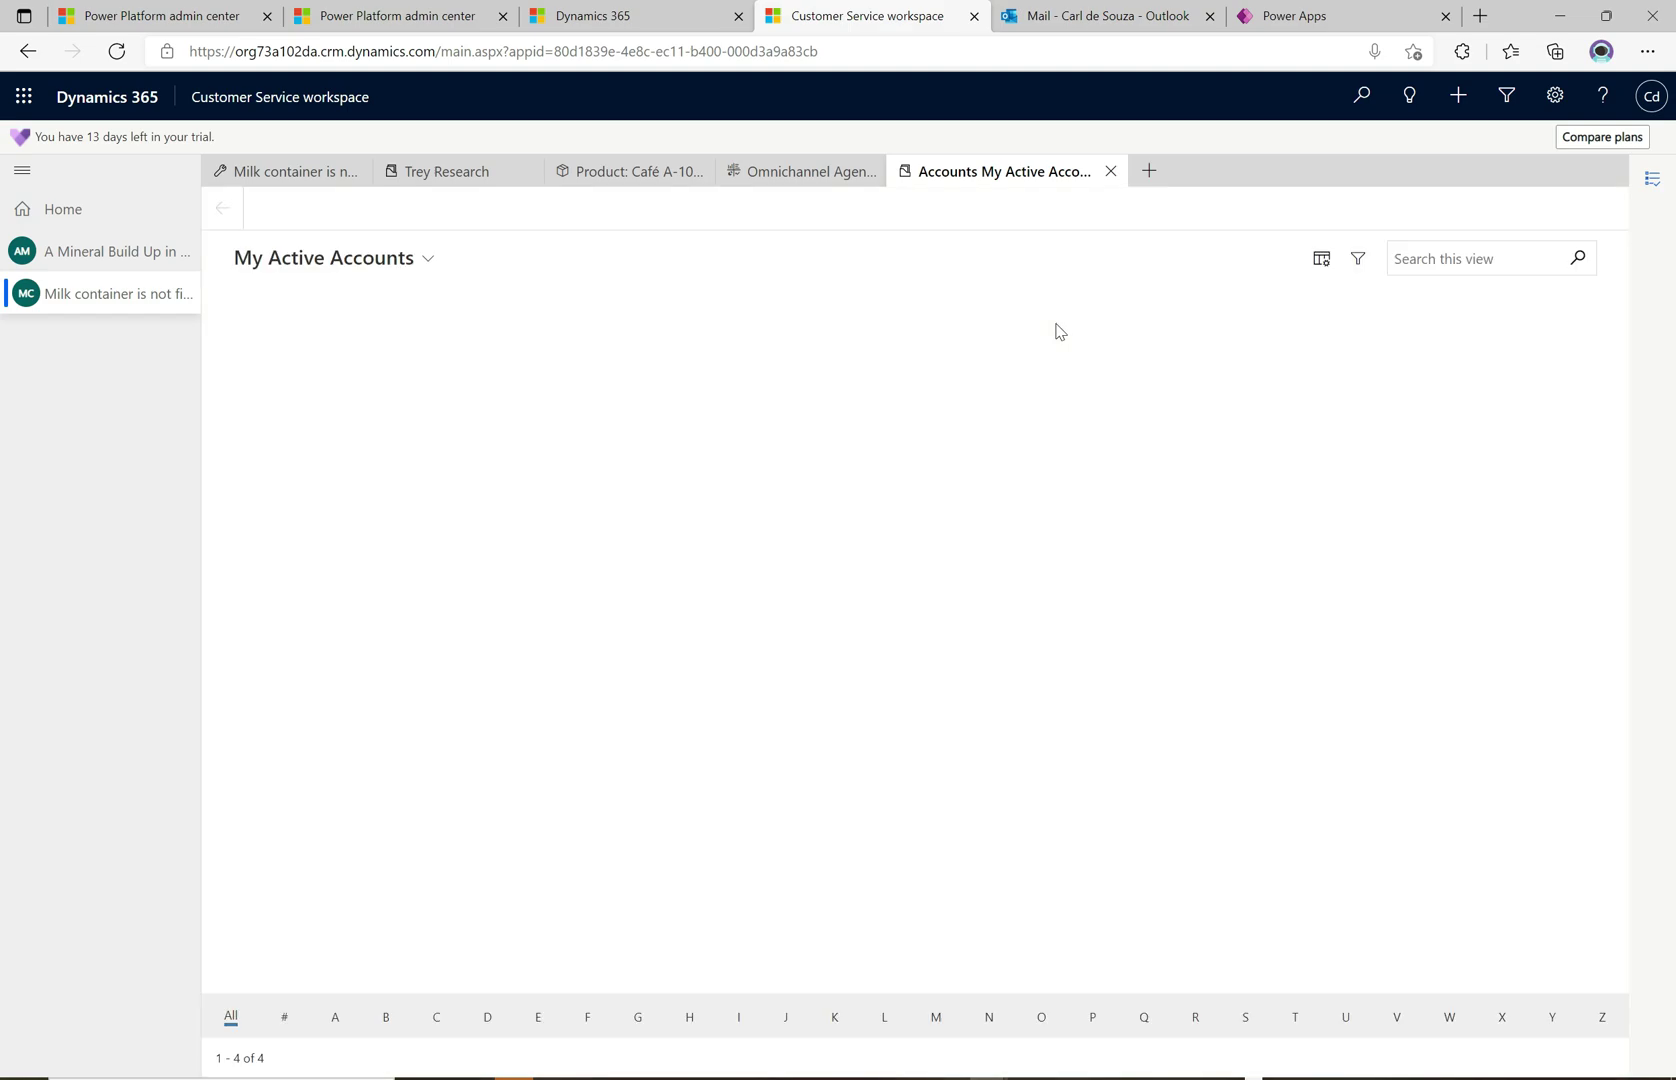
left_click(430, 260)
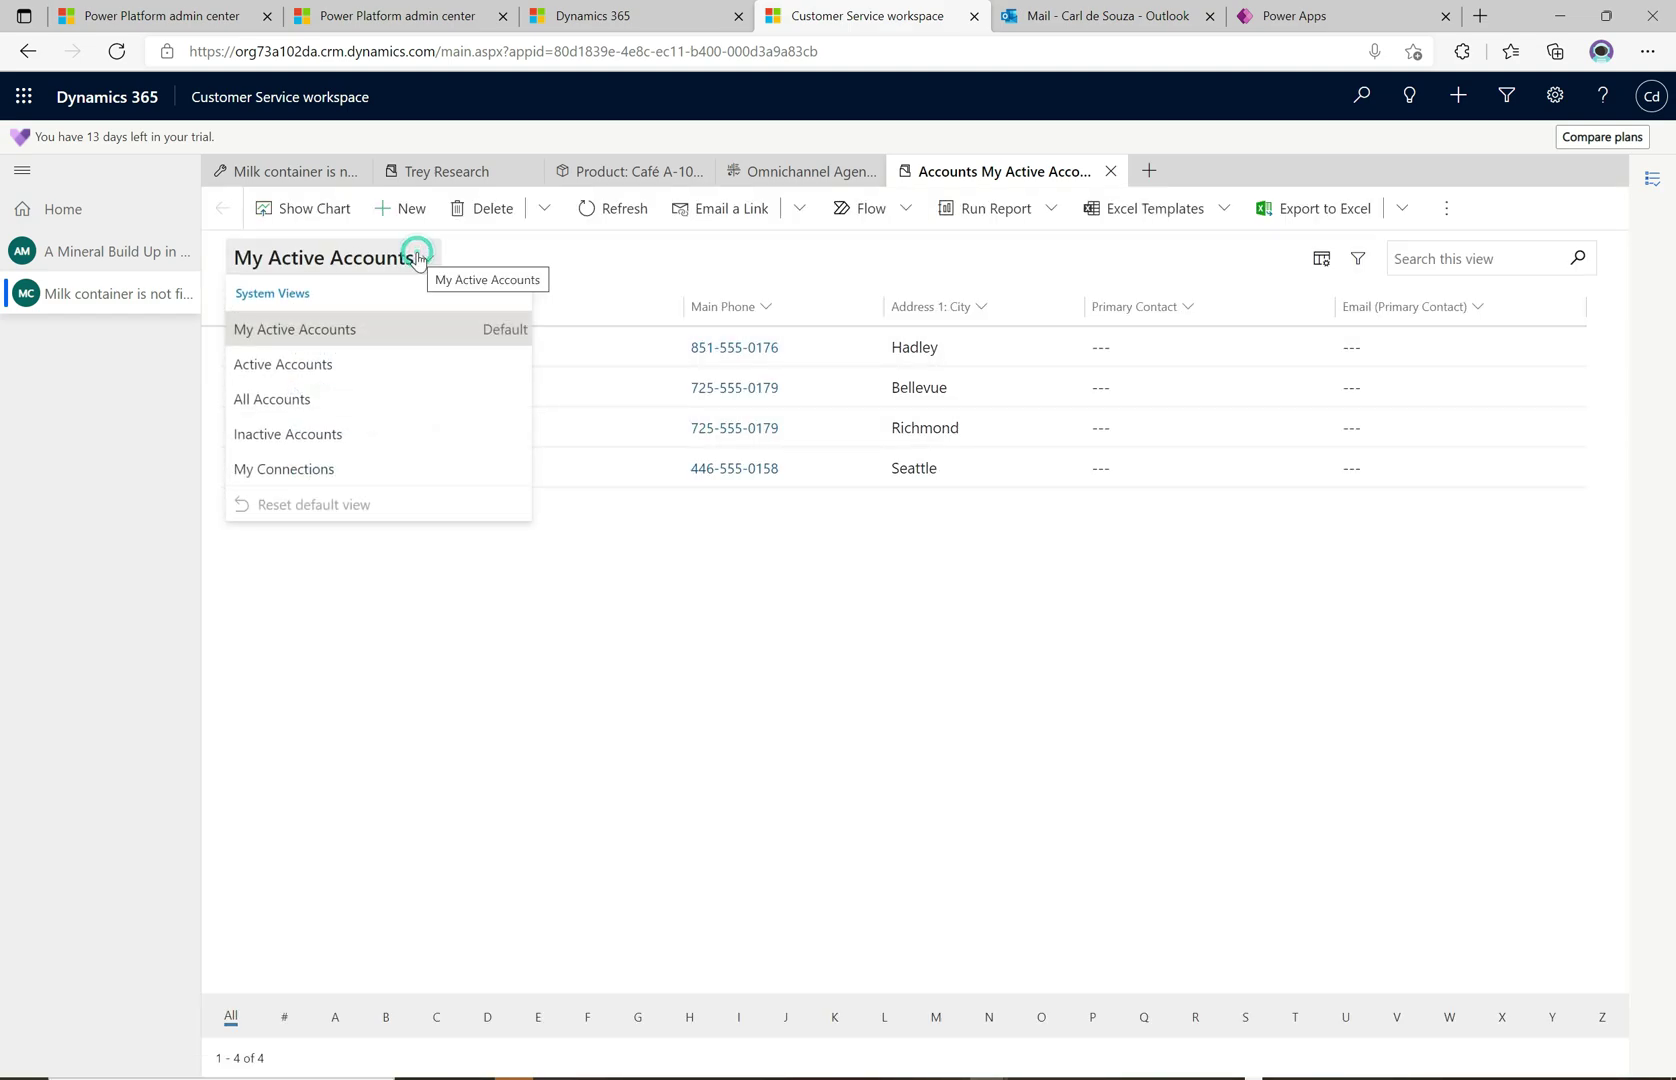
Step: Switch the accounts list to the All Accounts view and add the Queues page to the milk container session
left_click(311, 403)
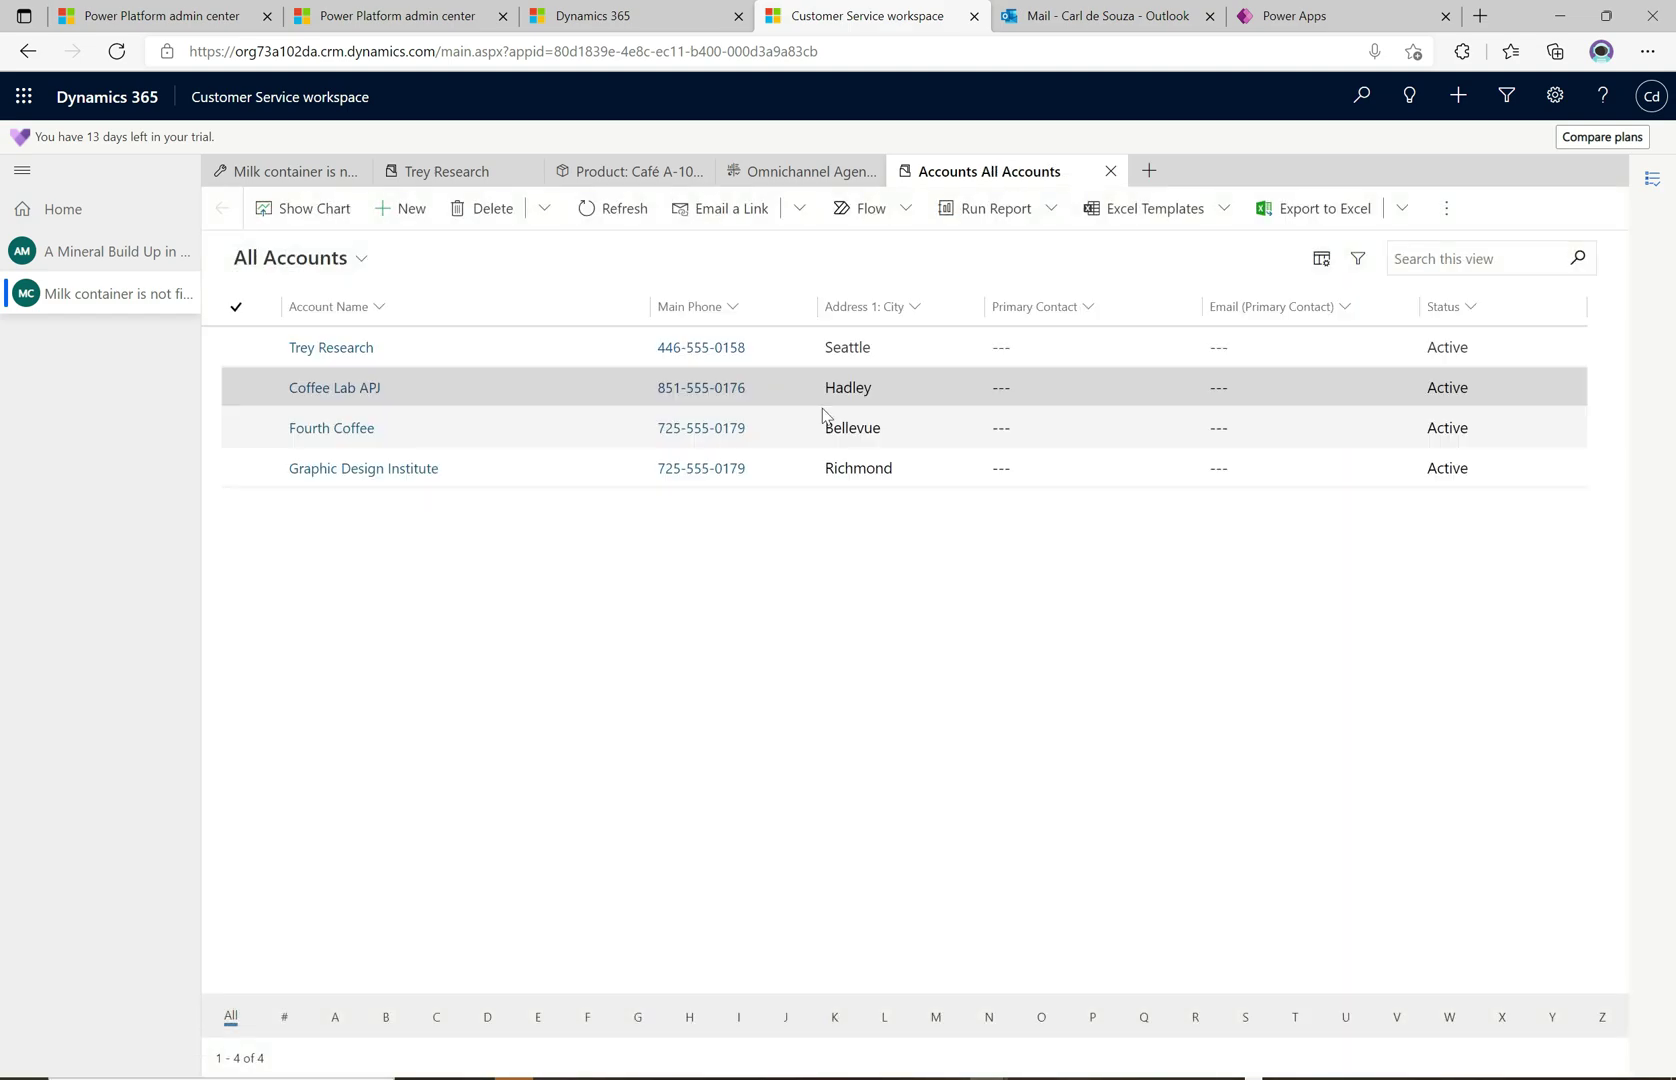
left_click(1155, 174)
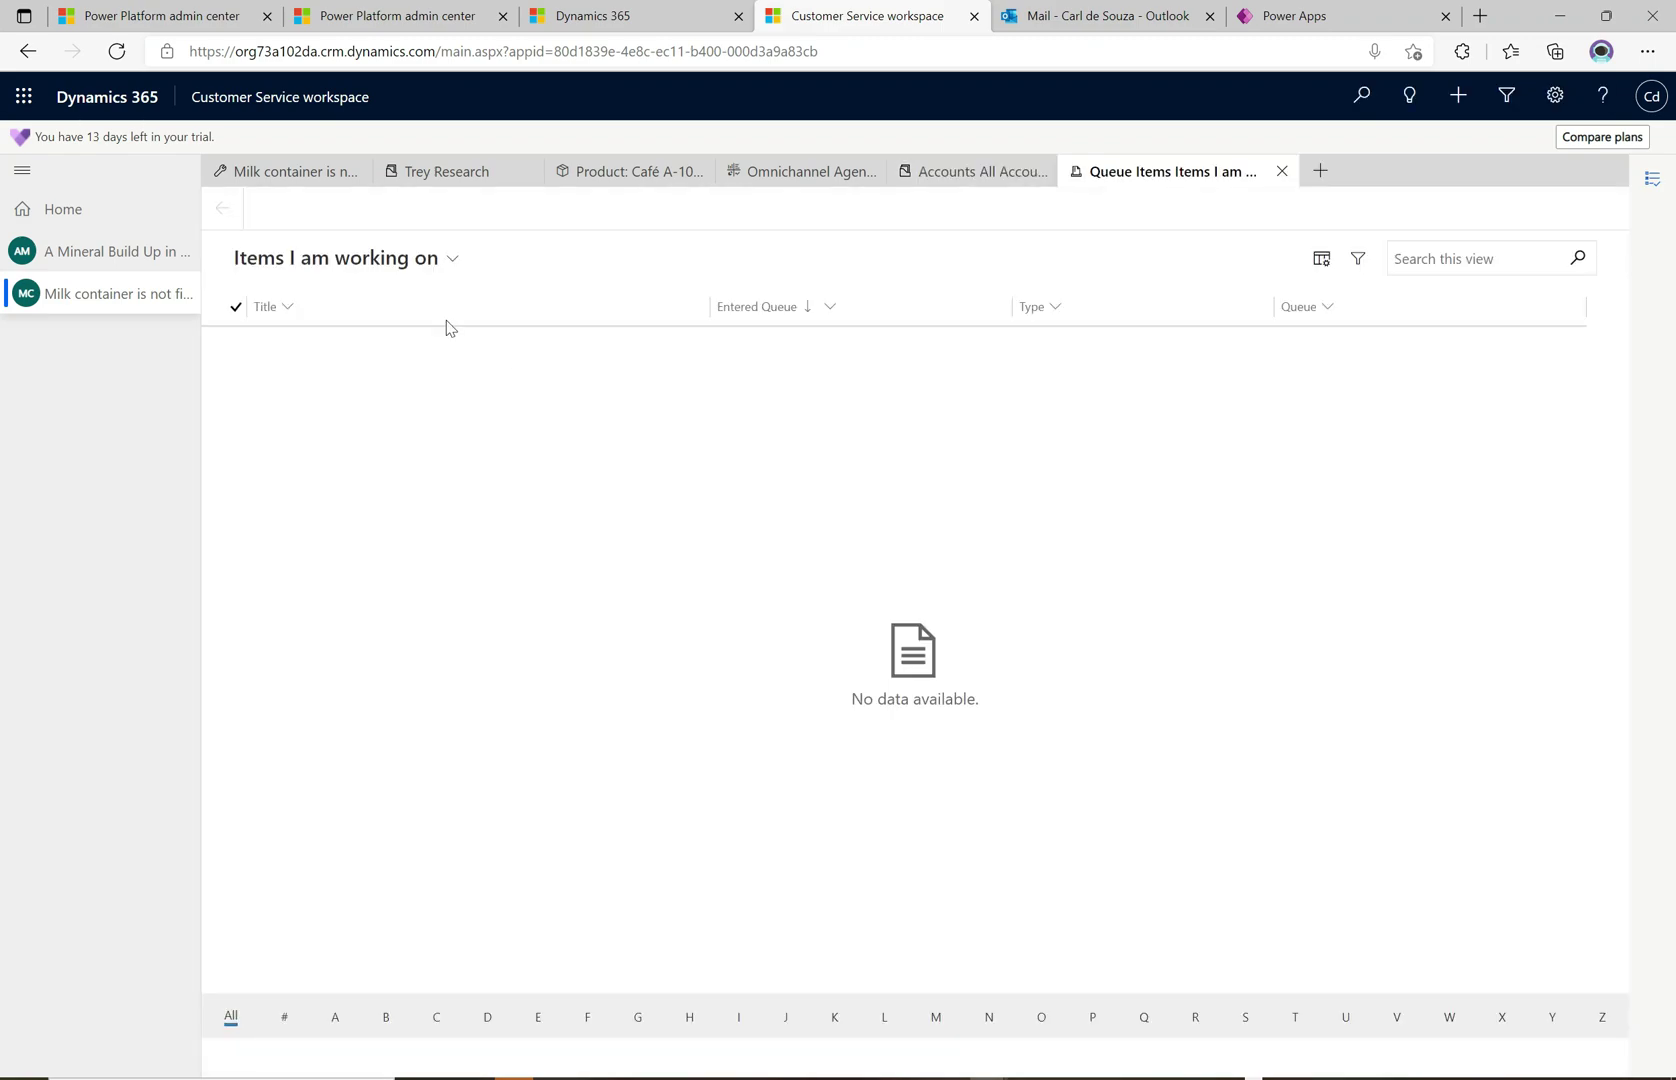
Step: Add the Knowledge Articles page to the milk container session and list the other pages that can be added
left_click(1320, 171)
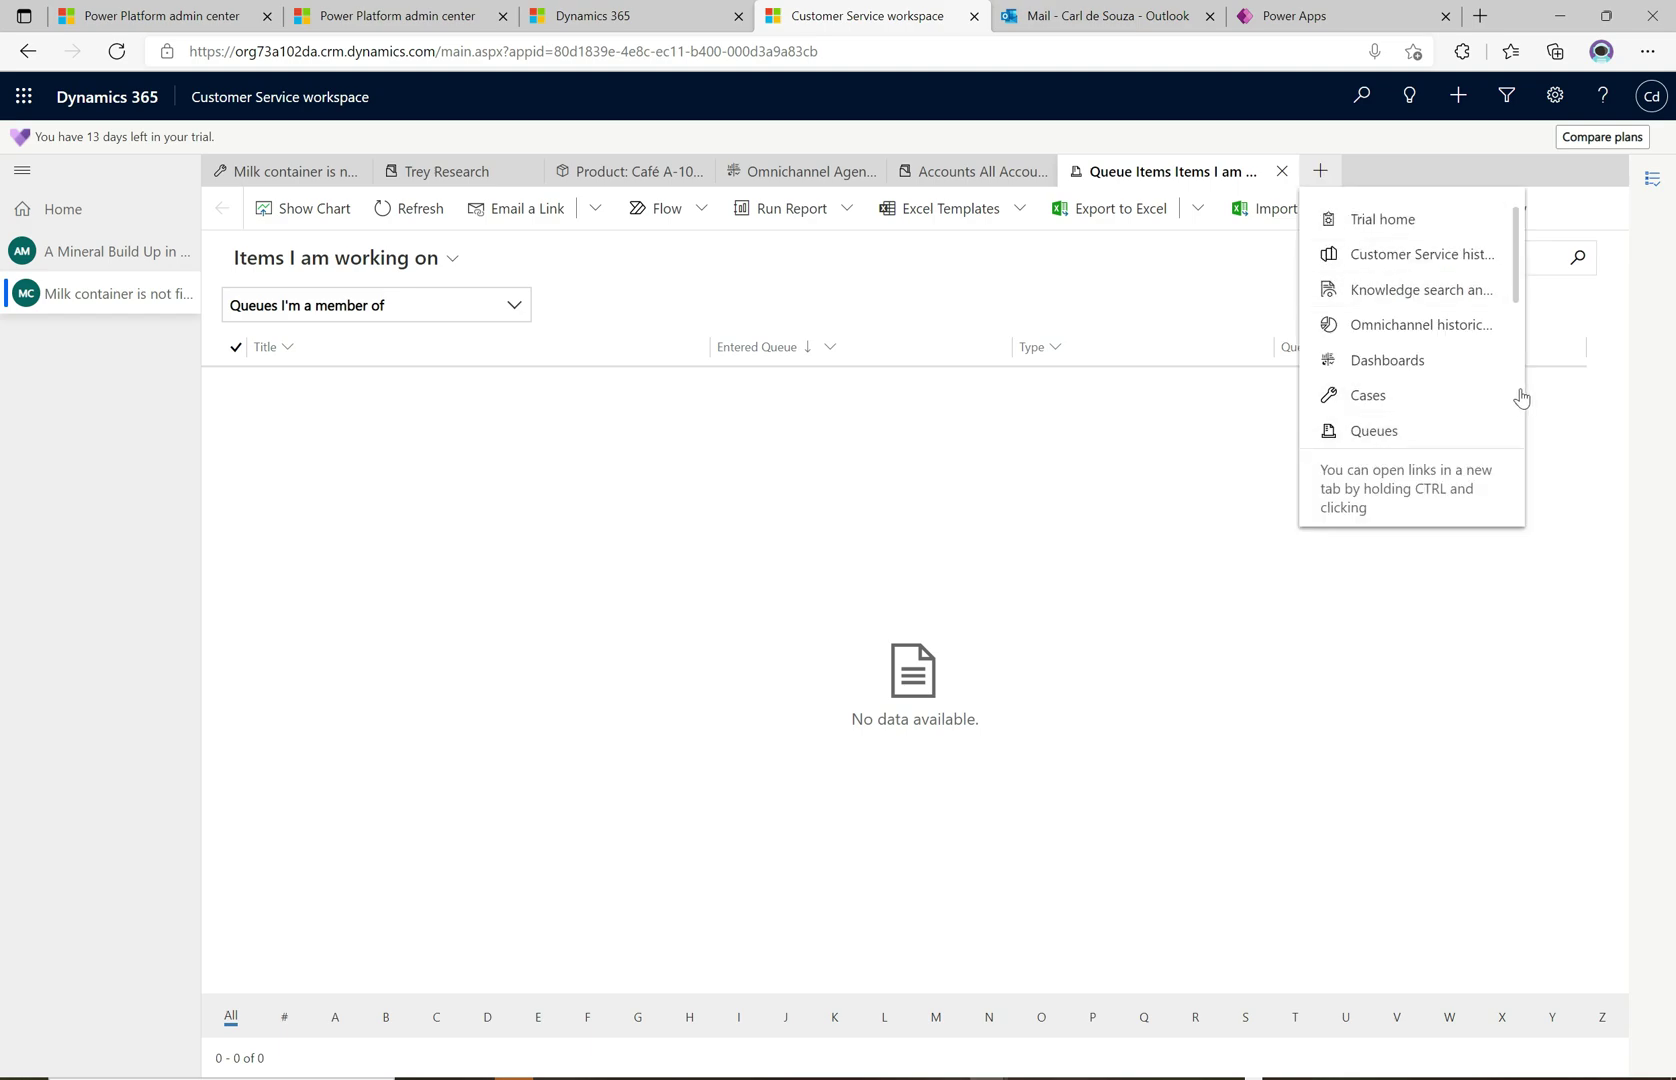
scroll(1518, 396, "down", 2)
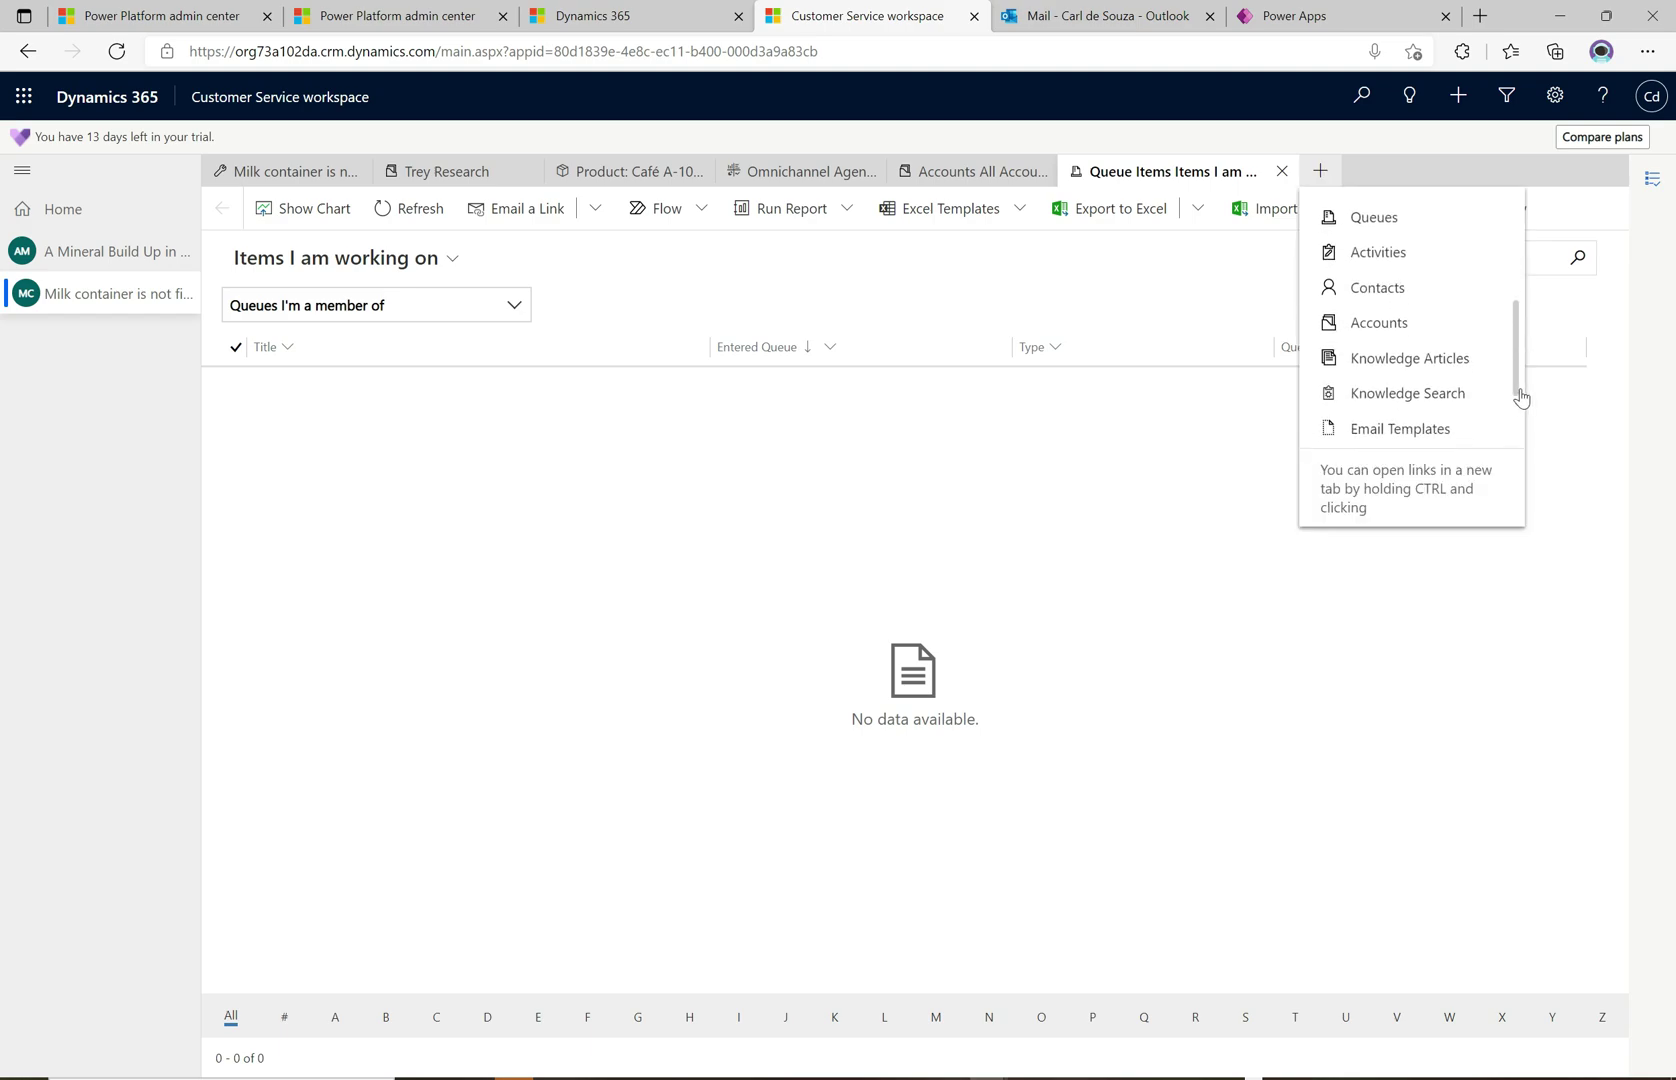
left_click(1416, 357)
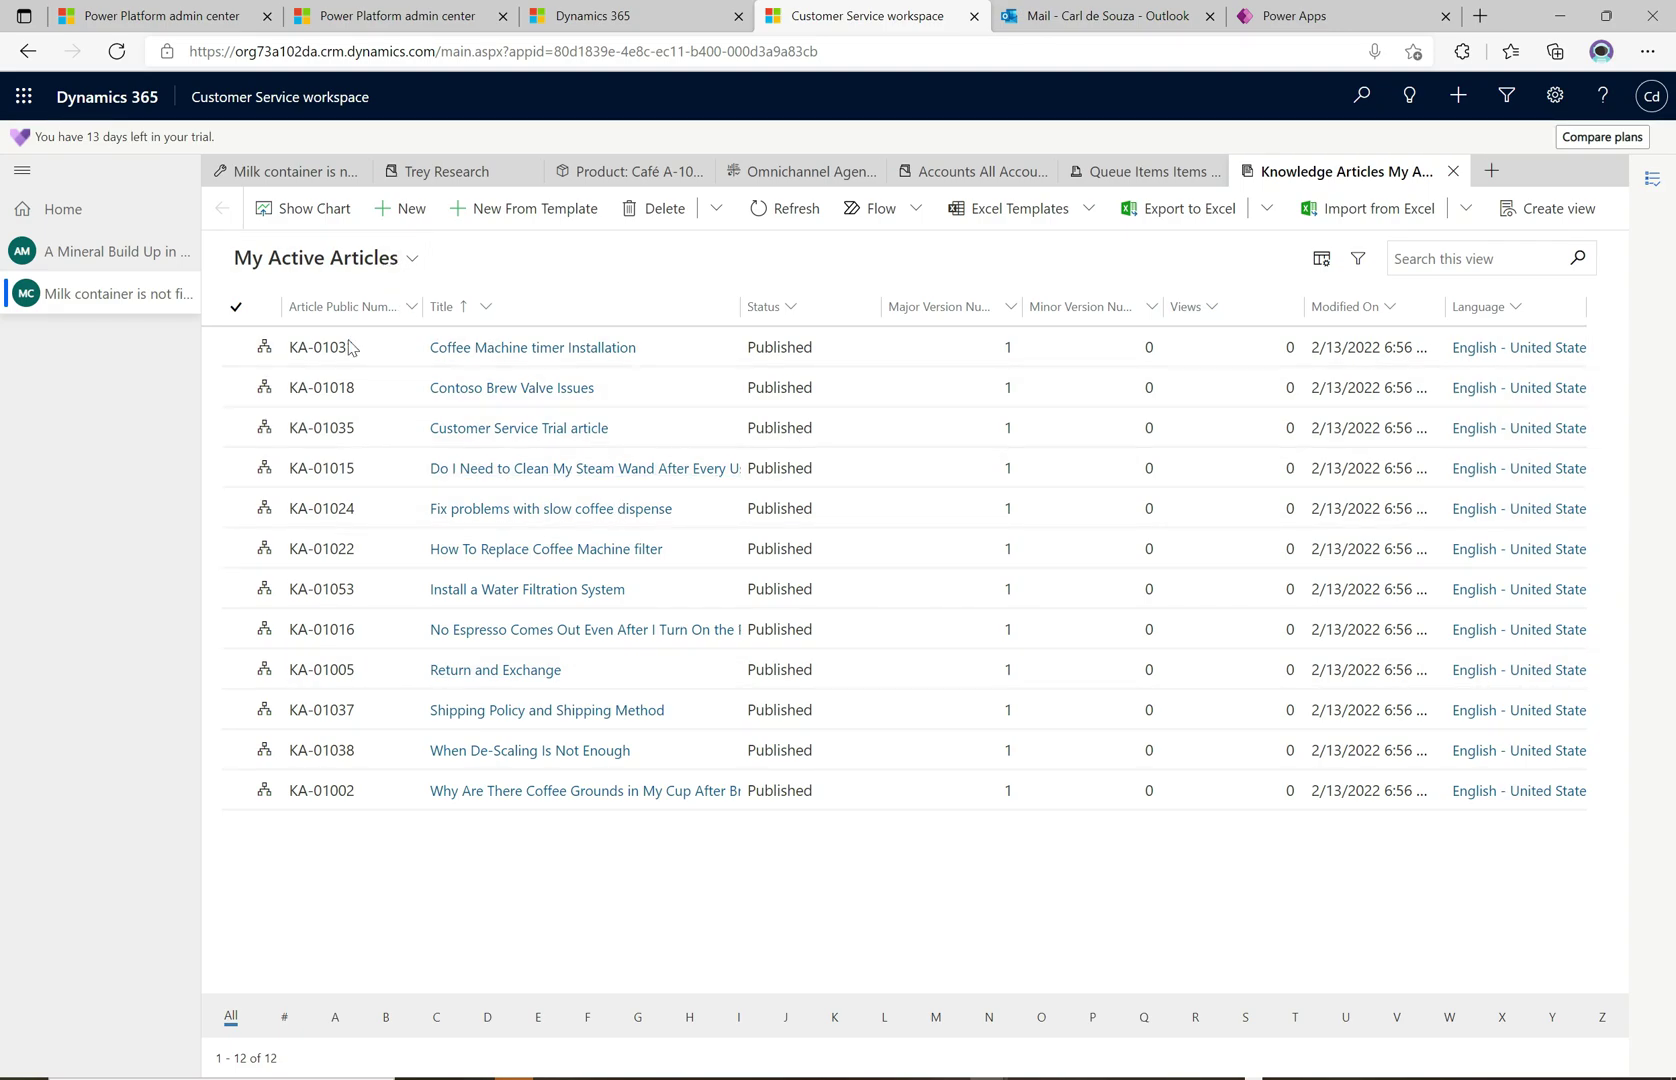
left_click(1493, 173)
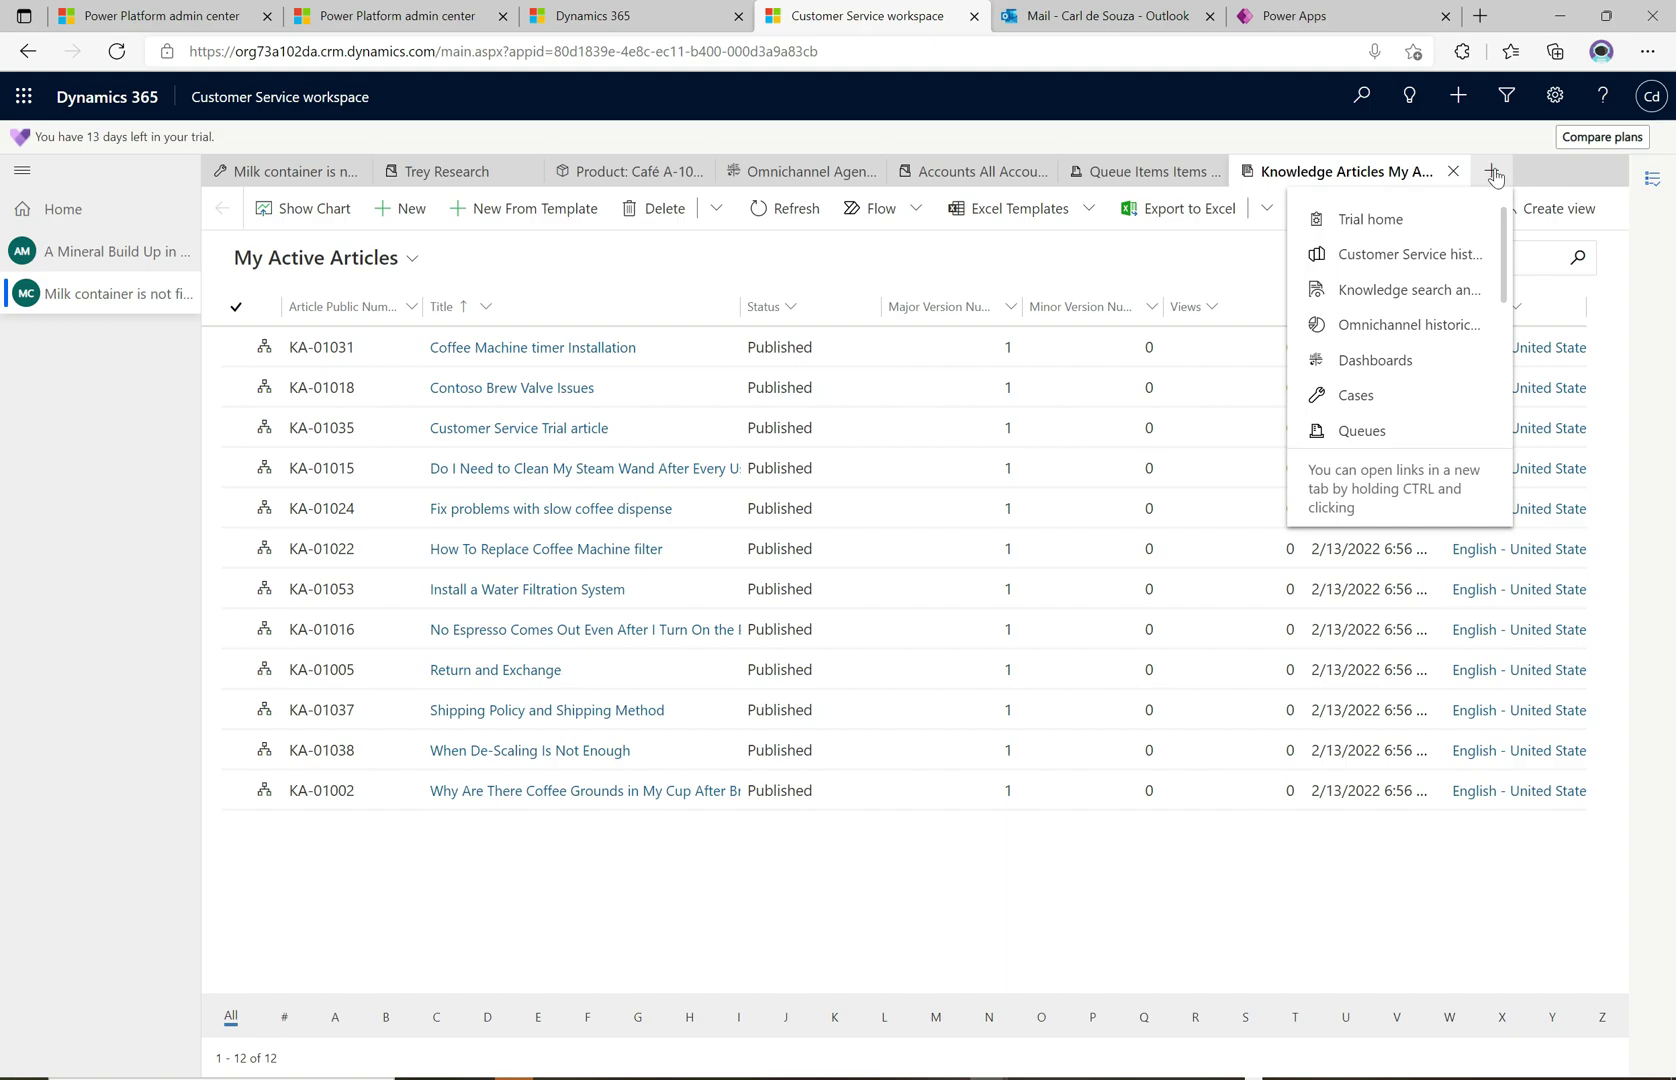
left_click_drag(1510, 268, 1505, 383)
left_click_drag(1506, 400, 1505, 396)
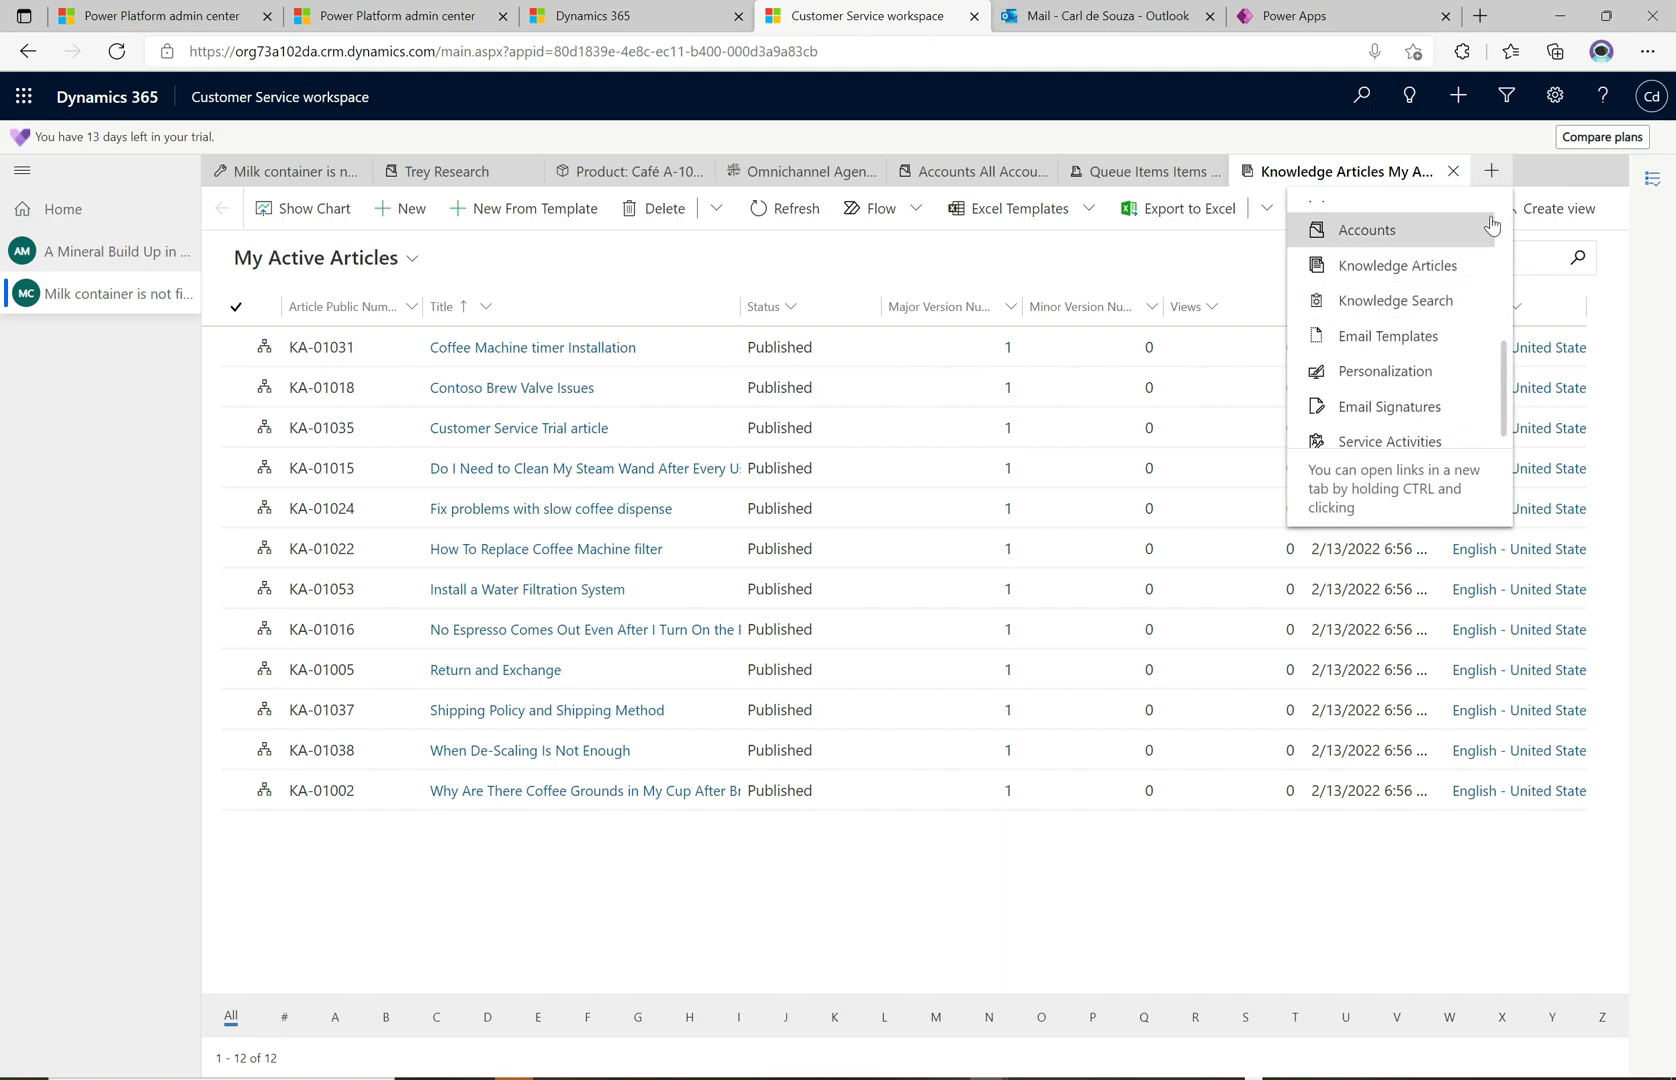
left_click(1335, 189)
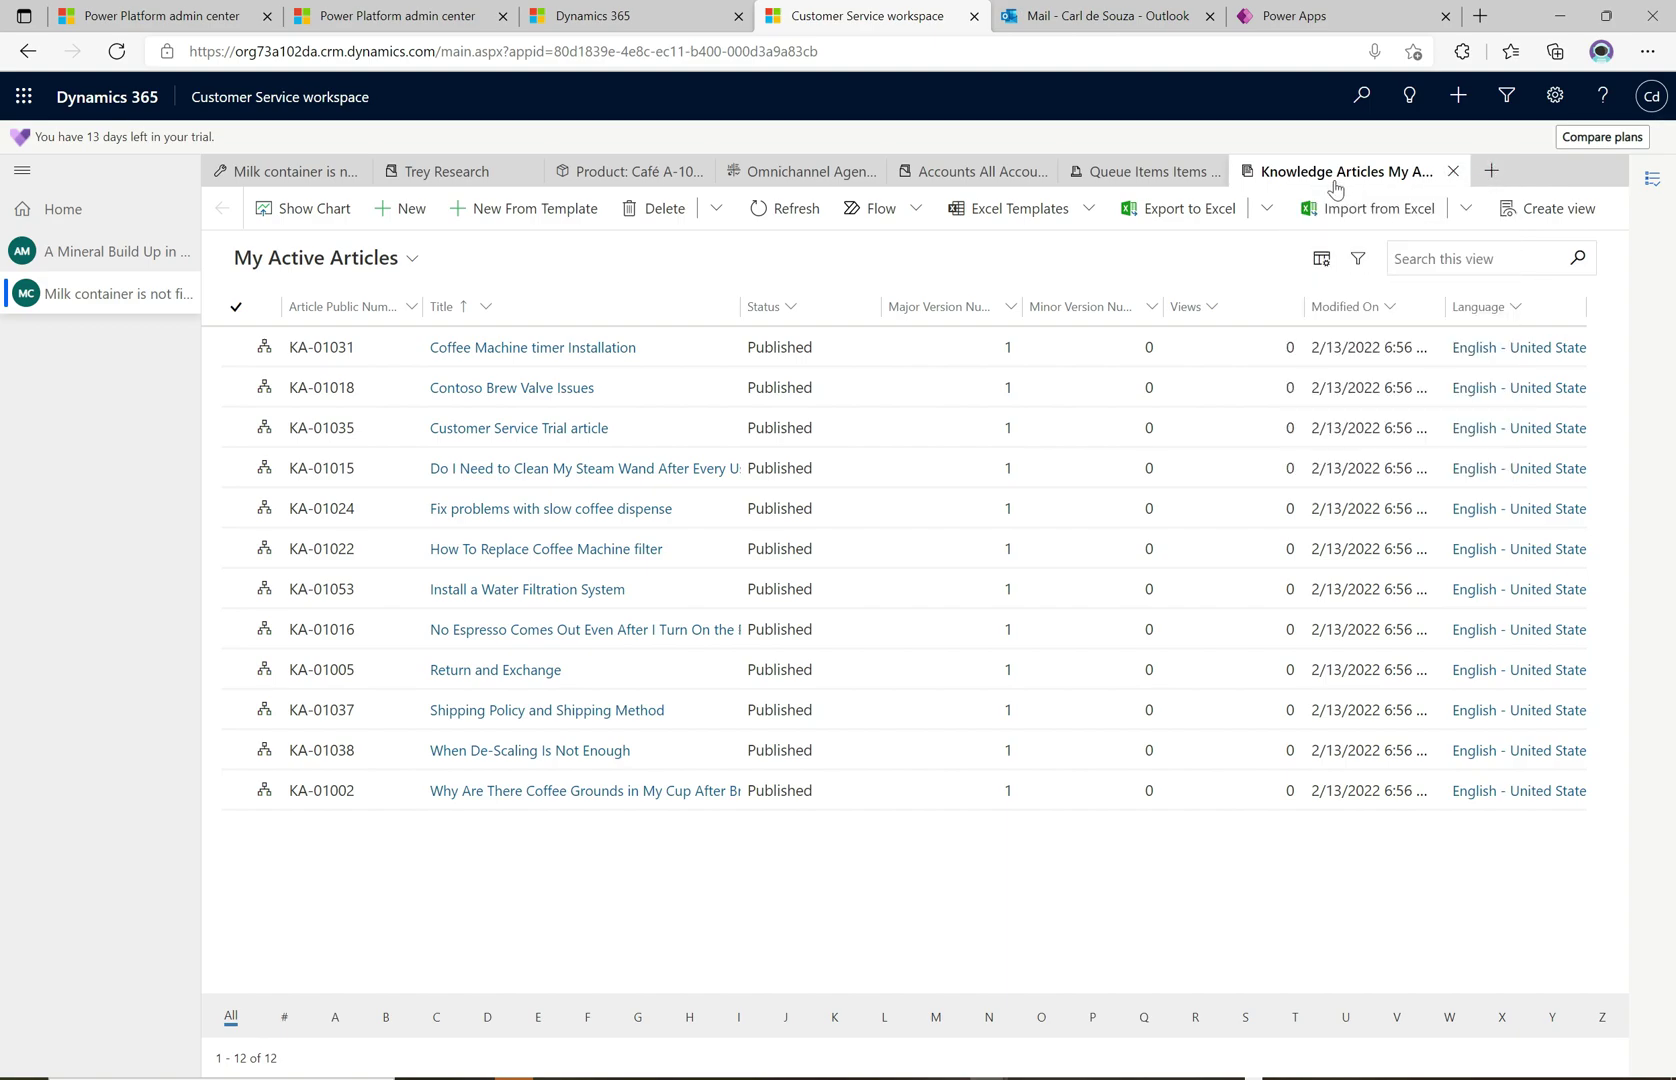
Step: Switch back and forth between the mineral build-up and milk container sessions to compare their open tabs
left_click(130, 255)
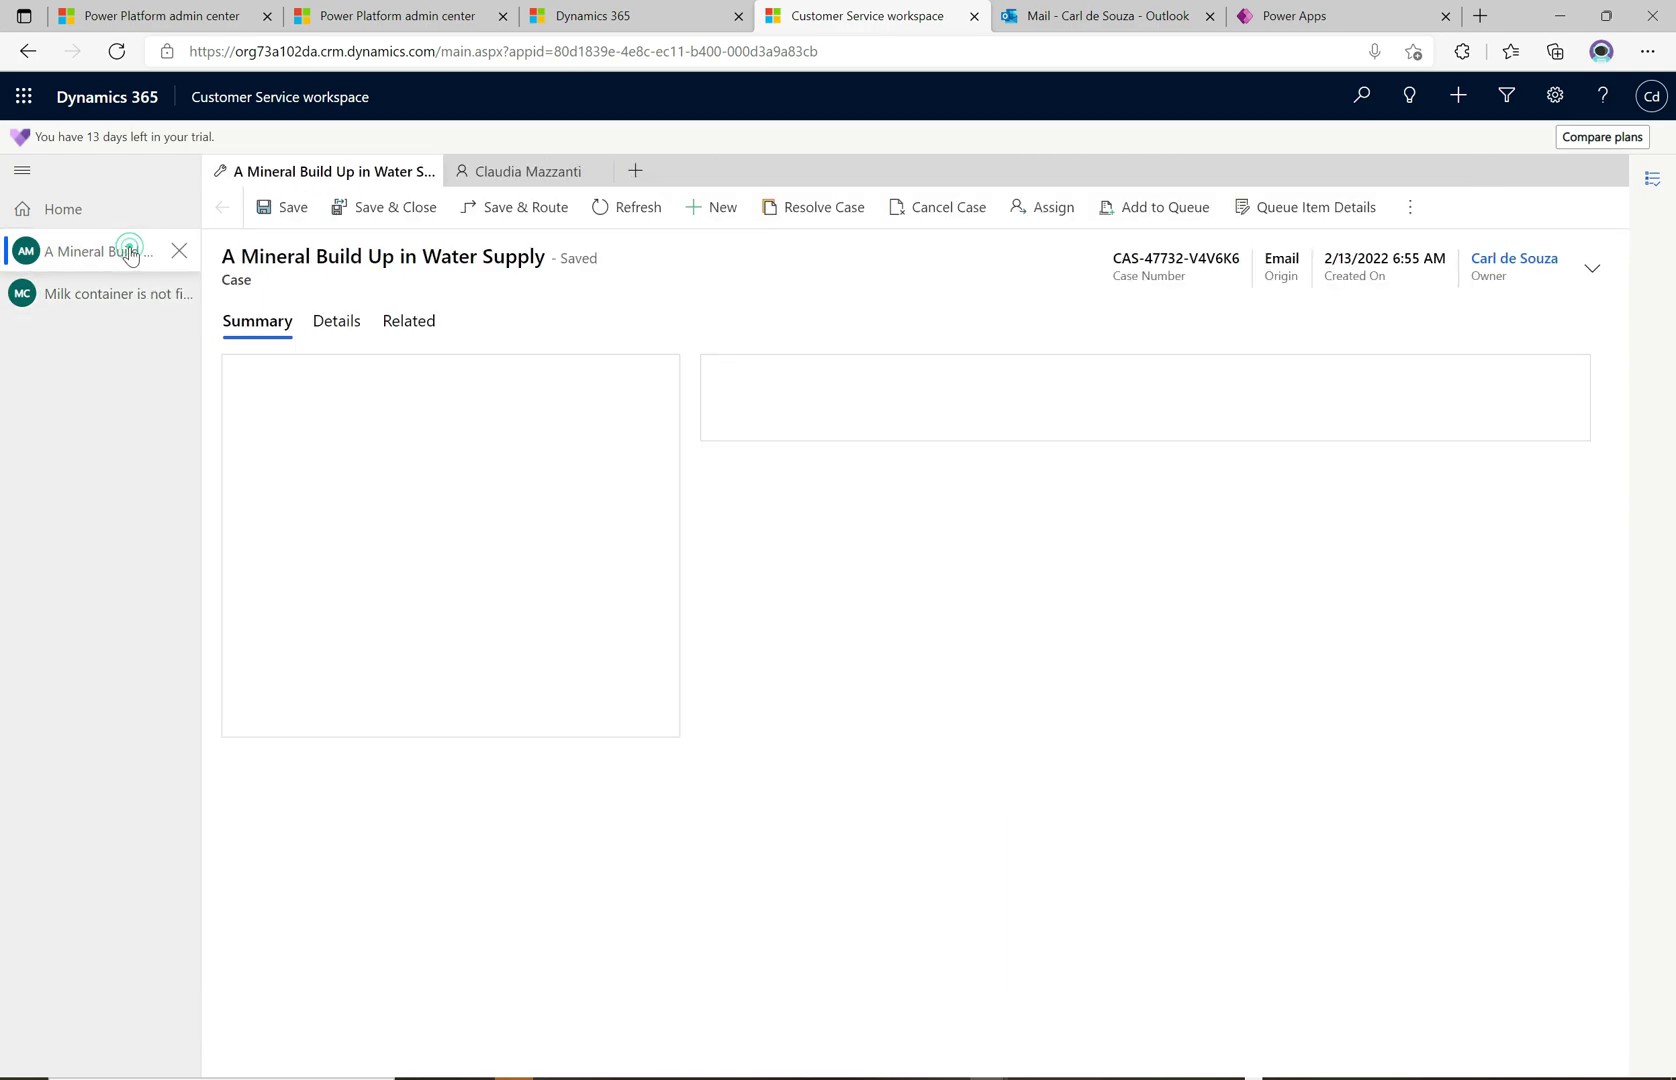
left_click(94, 308)
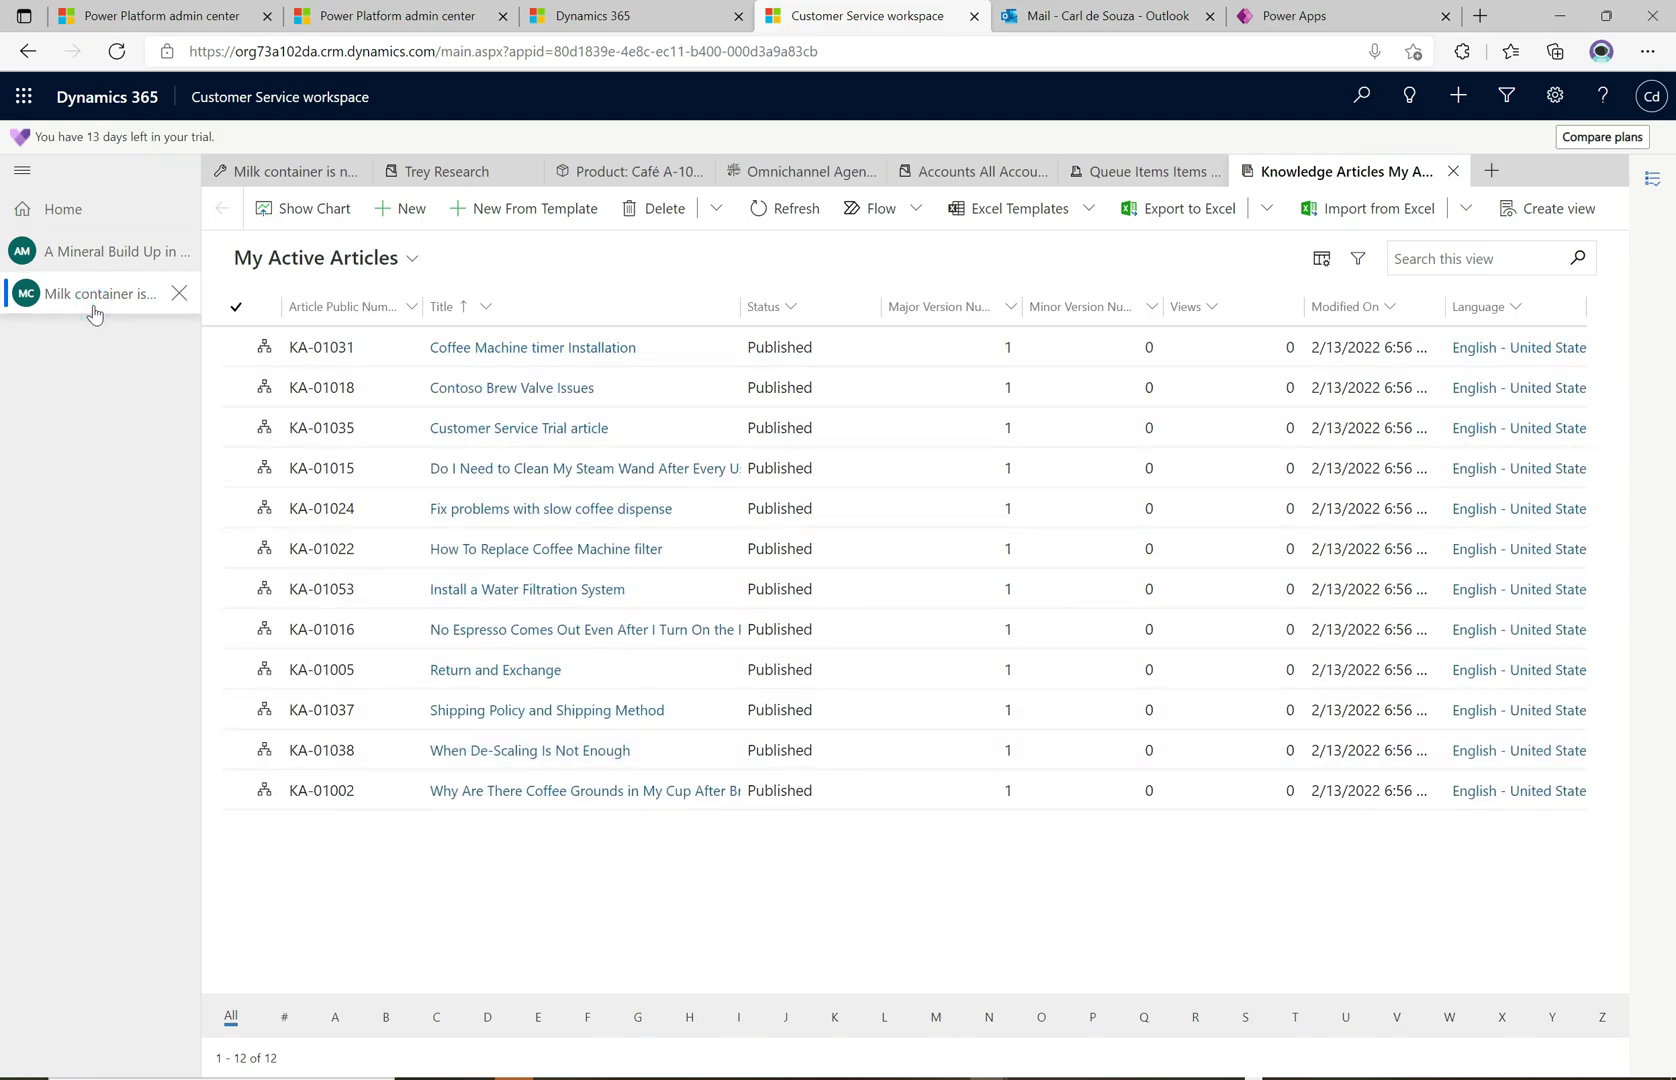
left_click(94, 256)
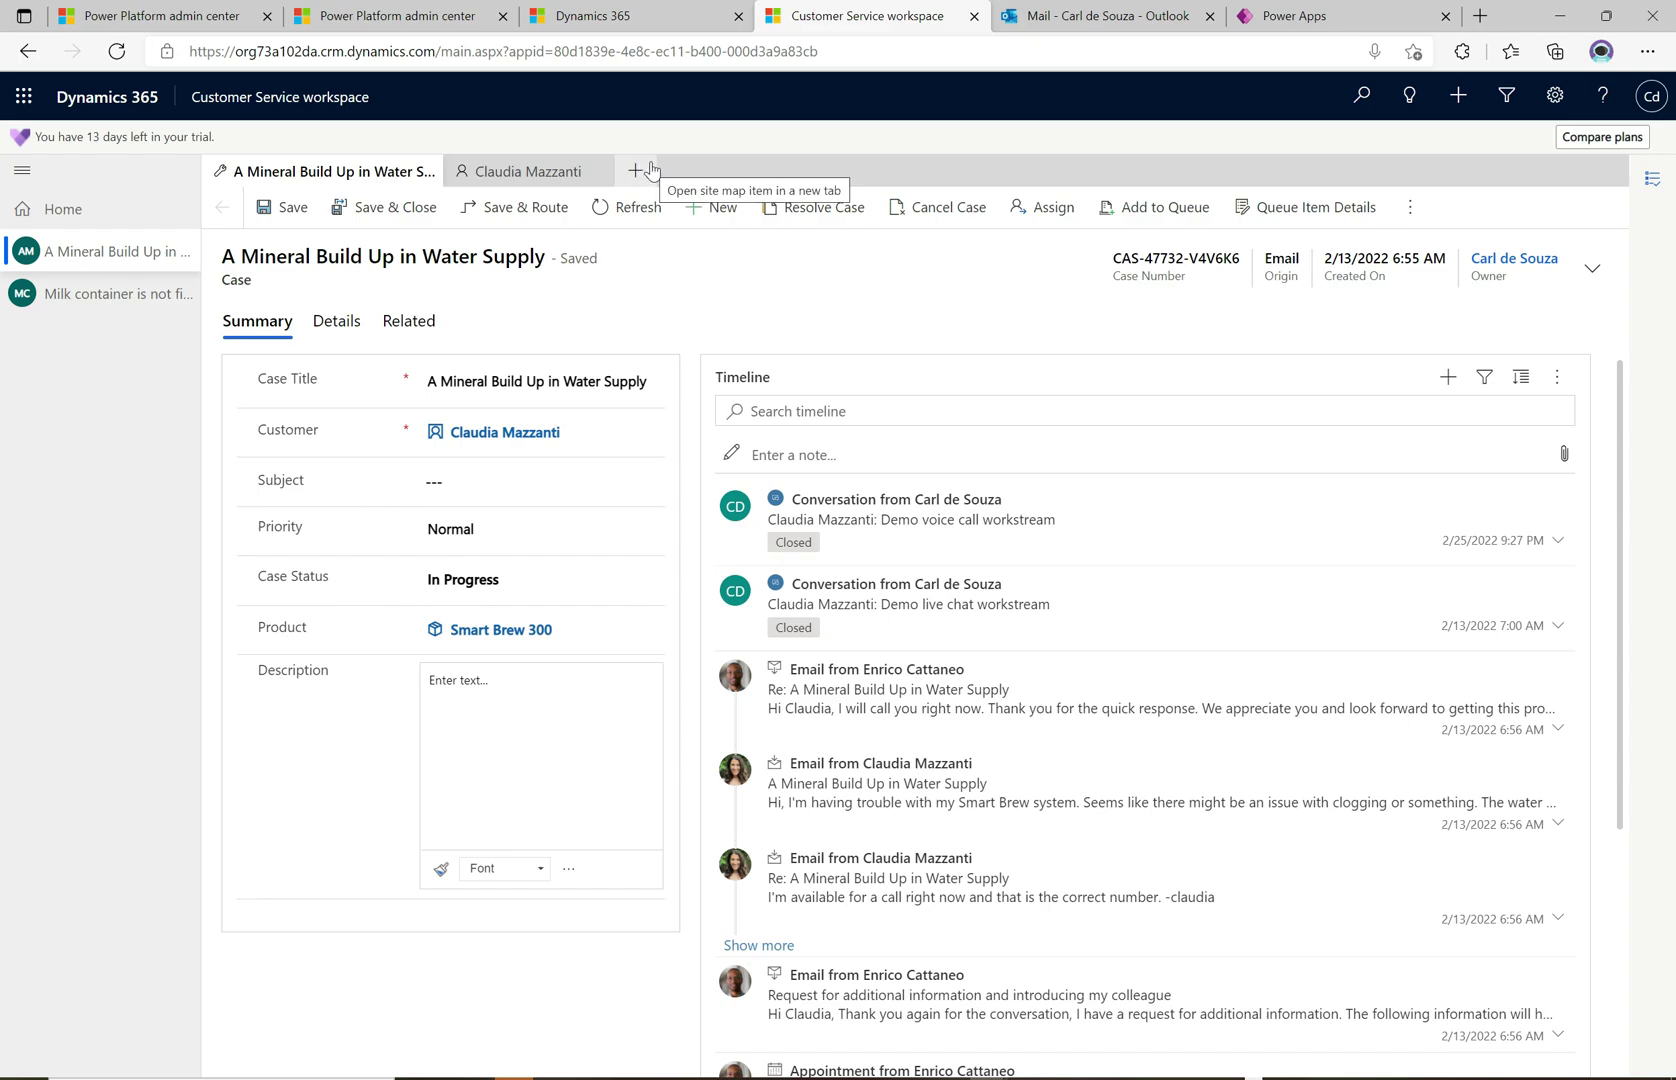
Step: Return to the milk container session and close it with all its tabs
left_click(94, 300)
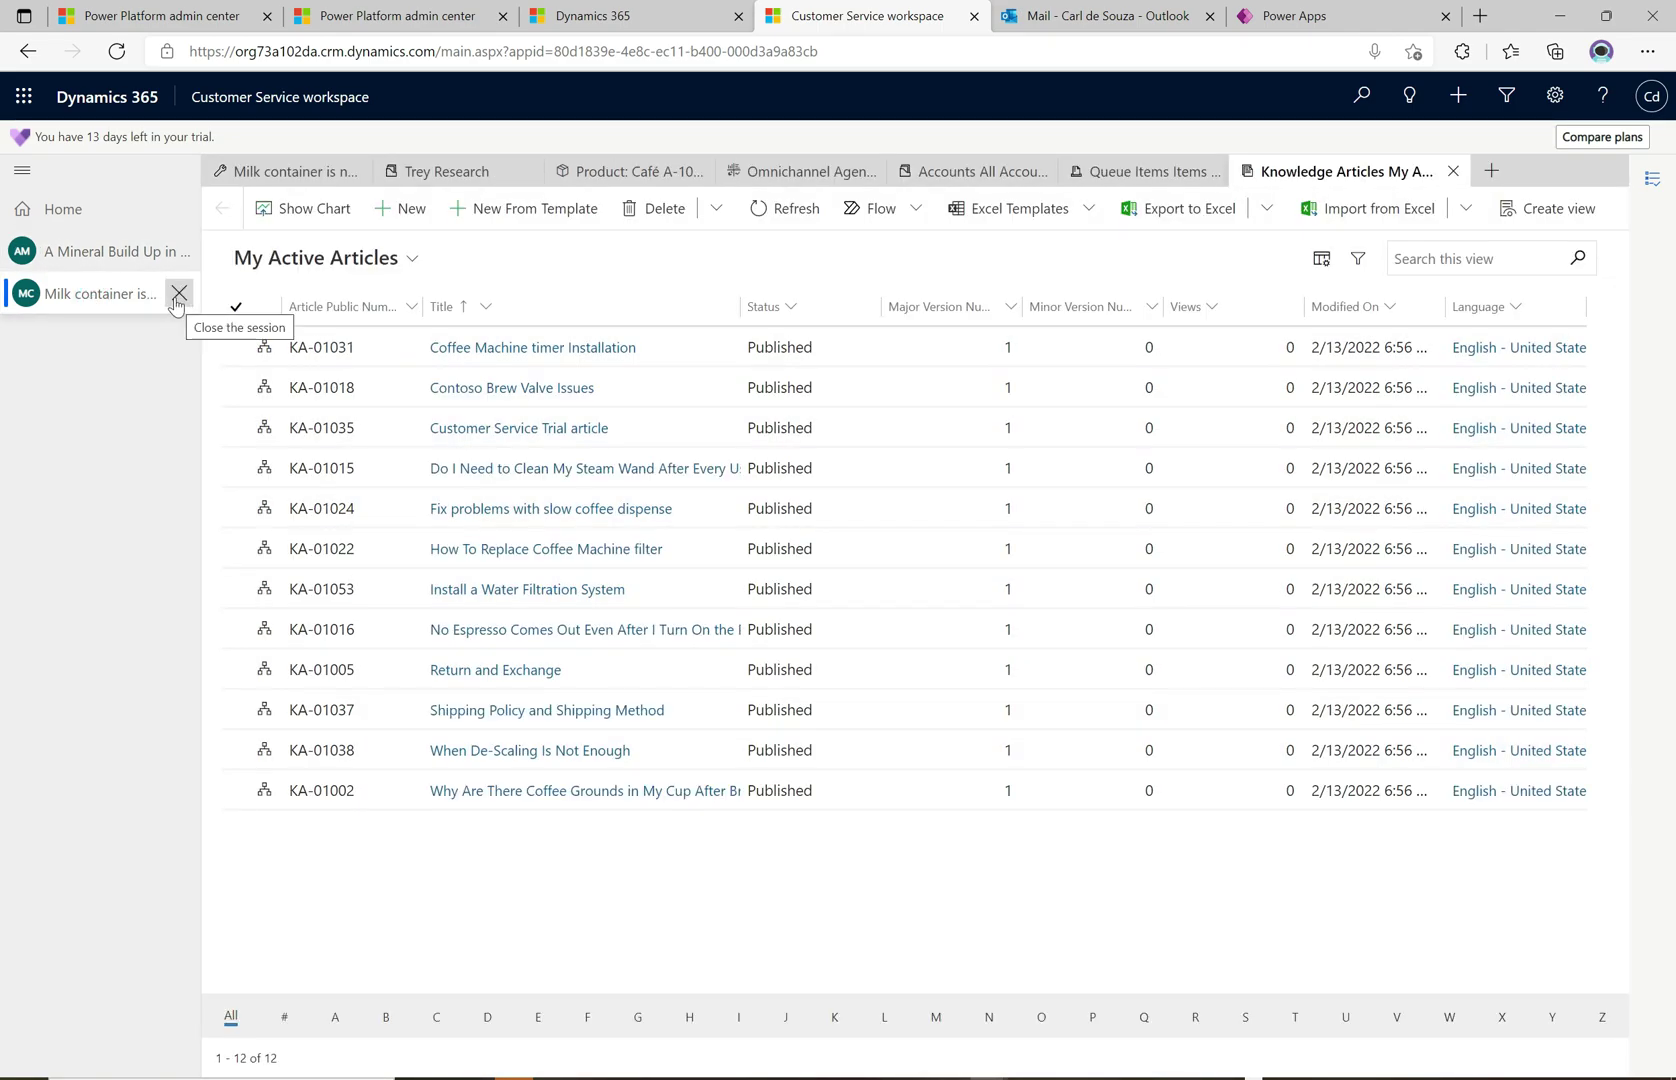
left_click(177, 296)
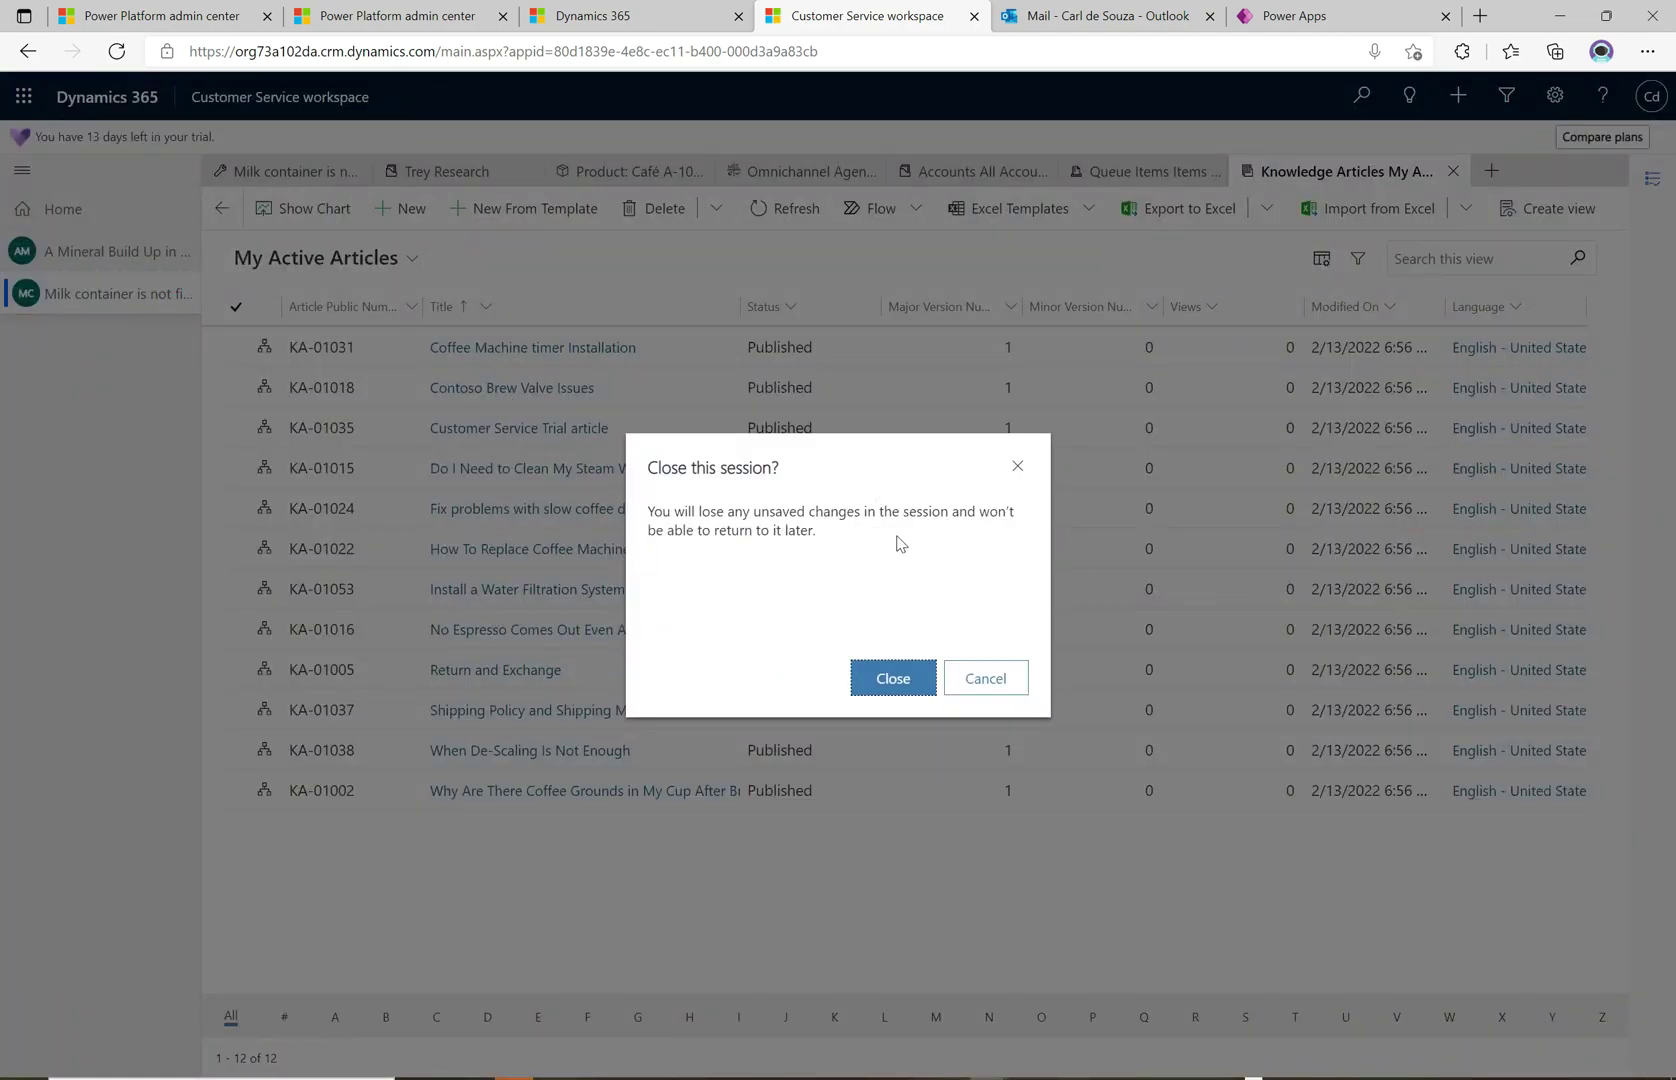
left_click(893, 678)
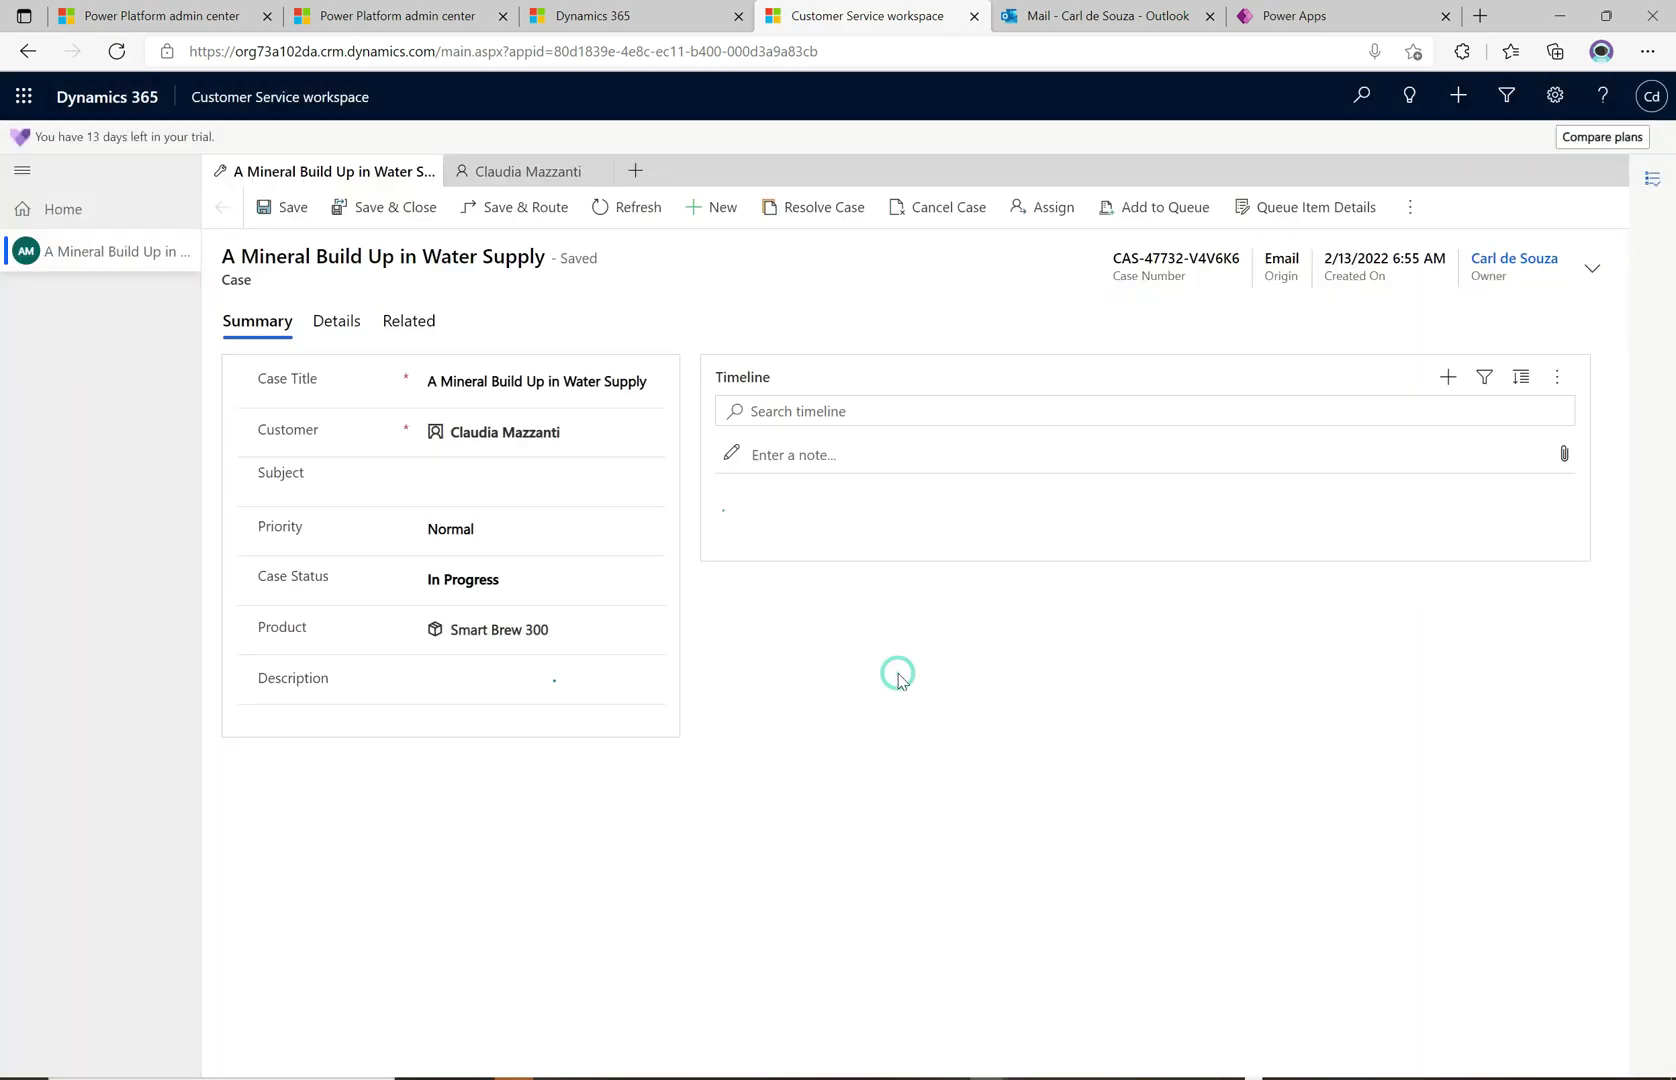
Step: Reopen the Milk container is not fitting case from the home dashboard and expand its productivity pane
left_click(62, 210)
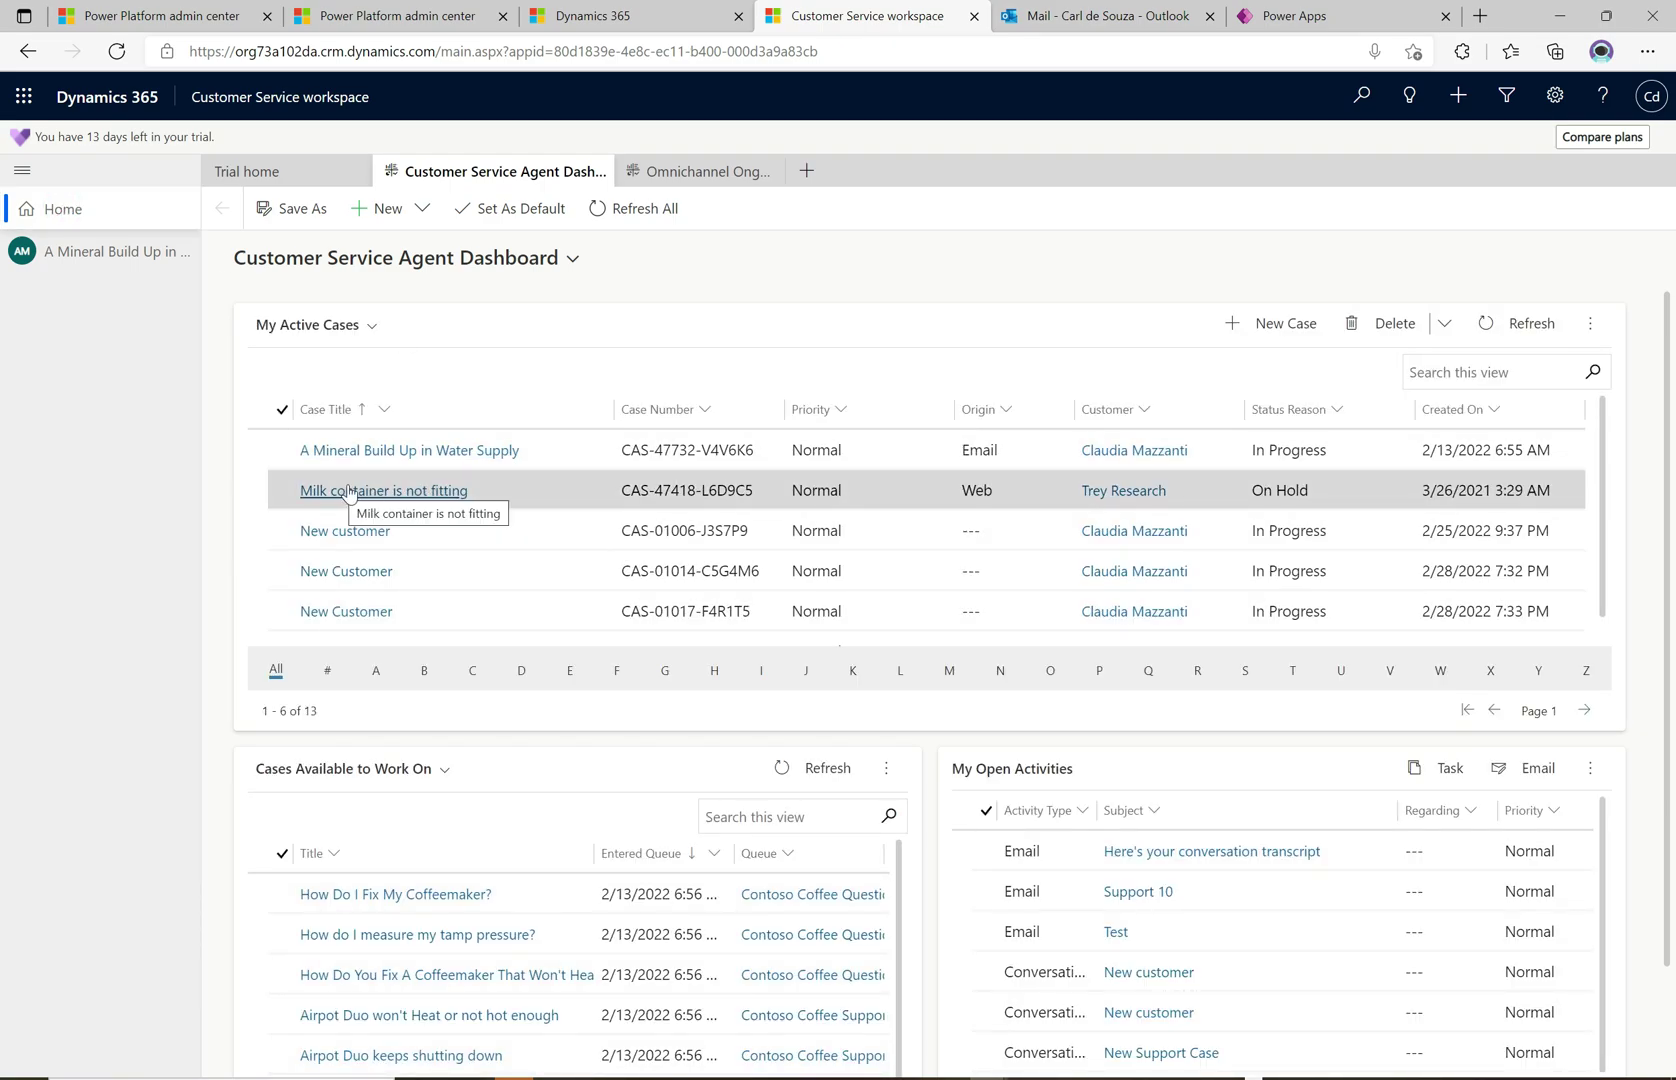
left_click(349, 491)
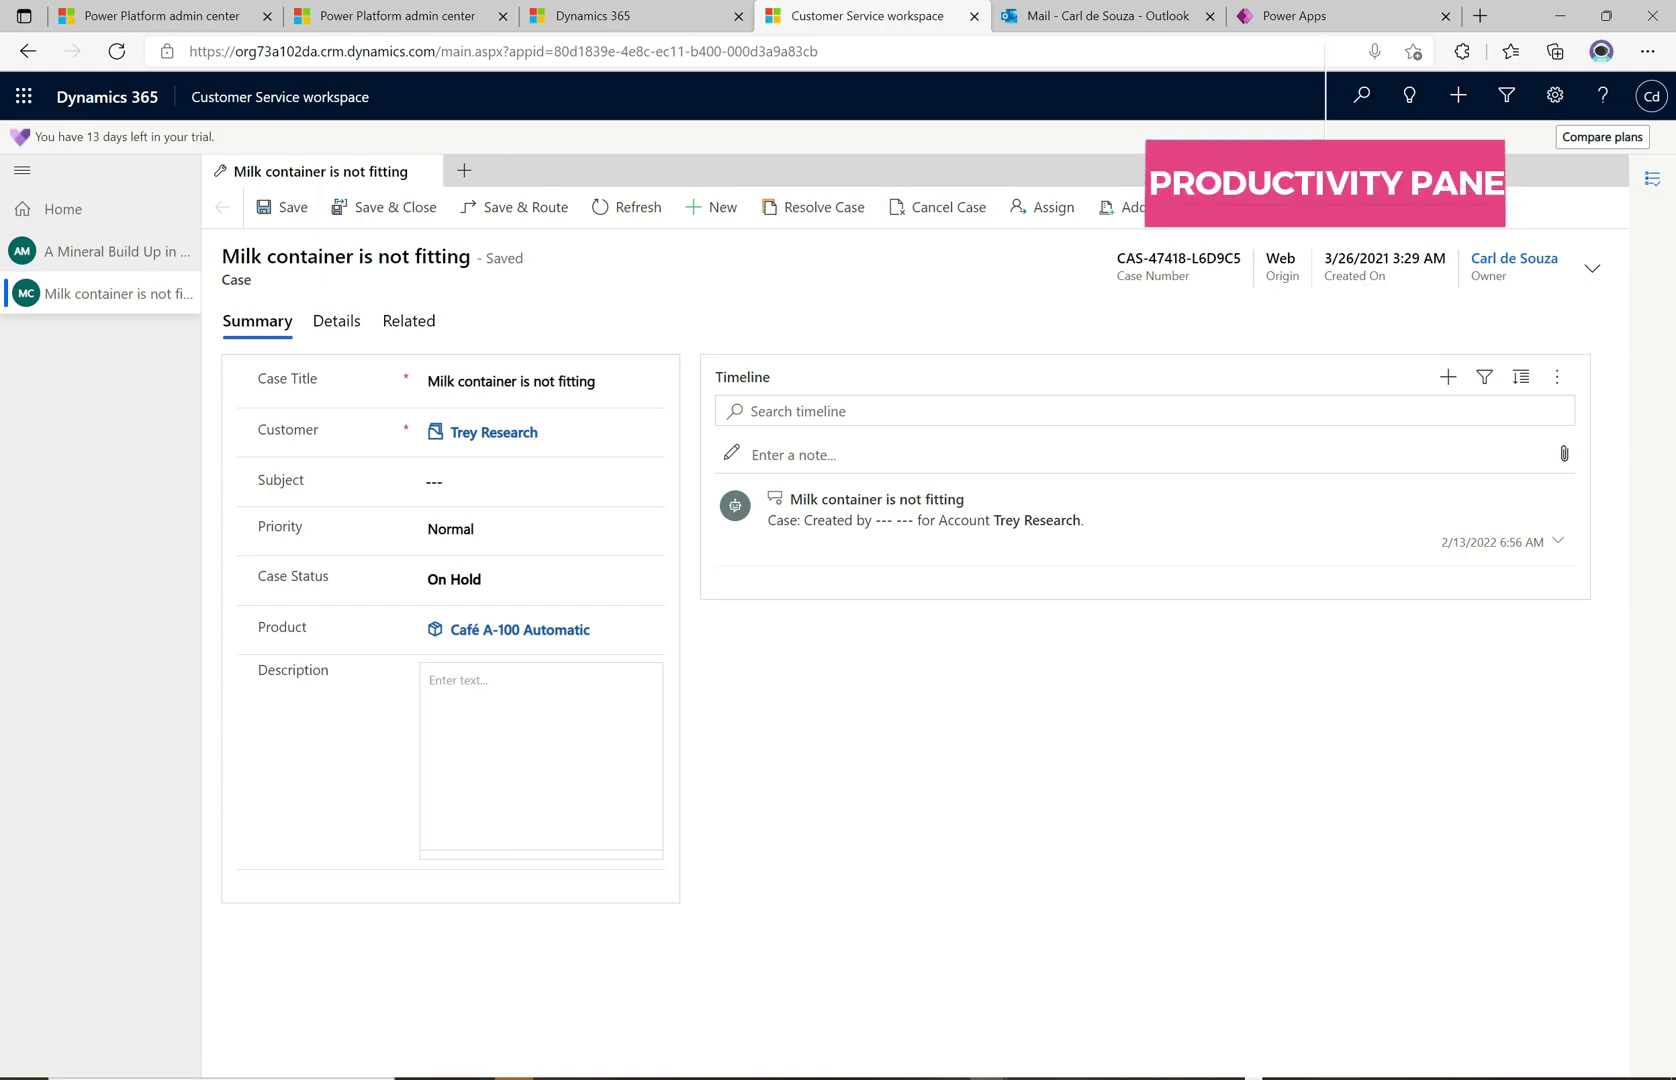
left_click(1653, 181)
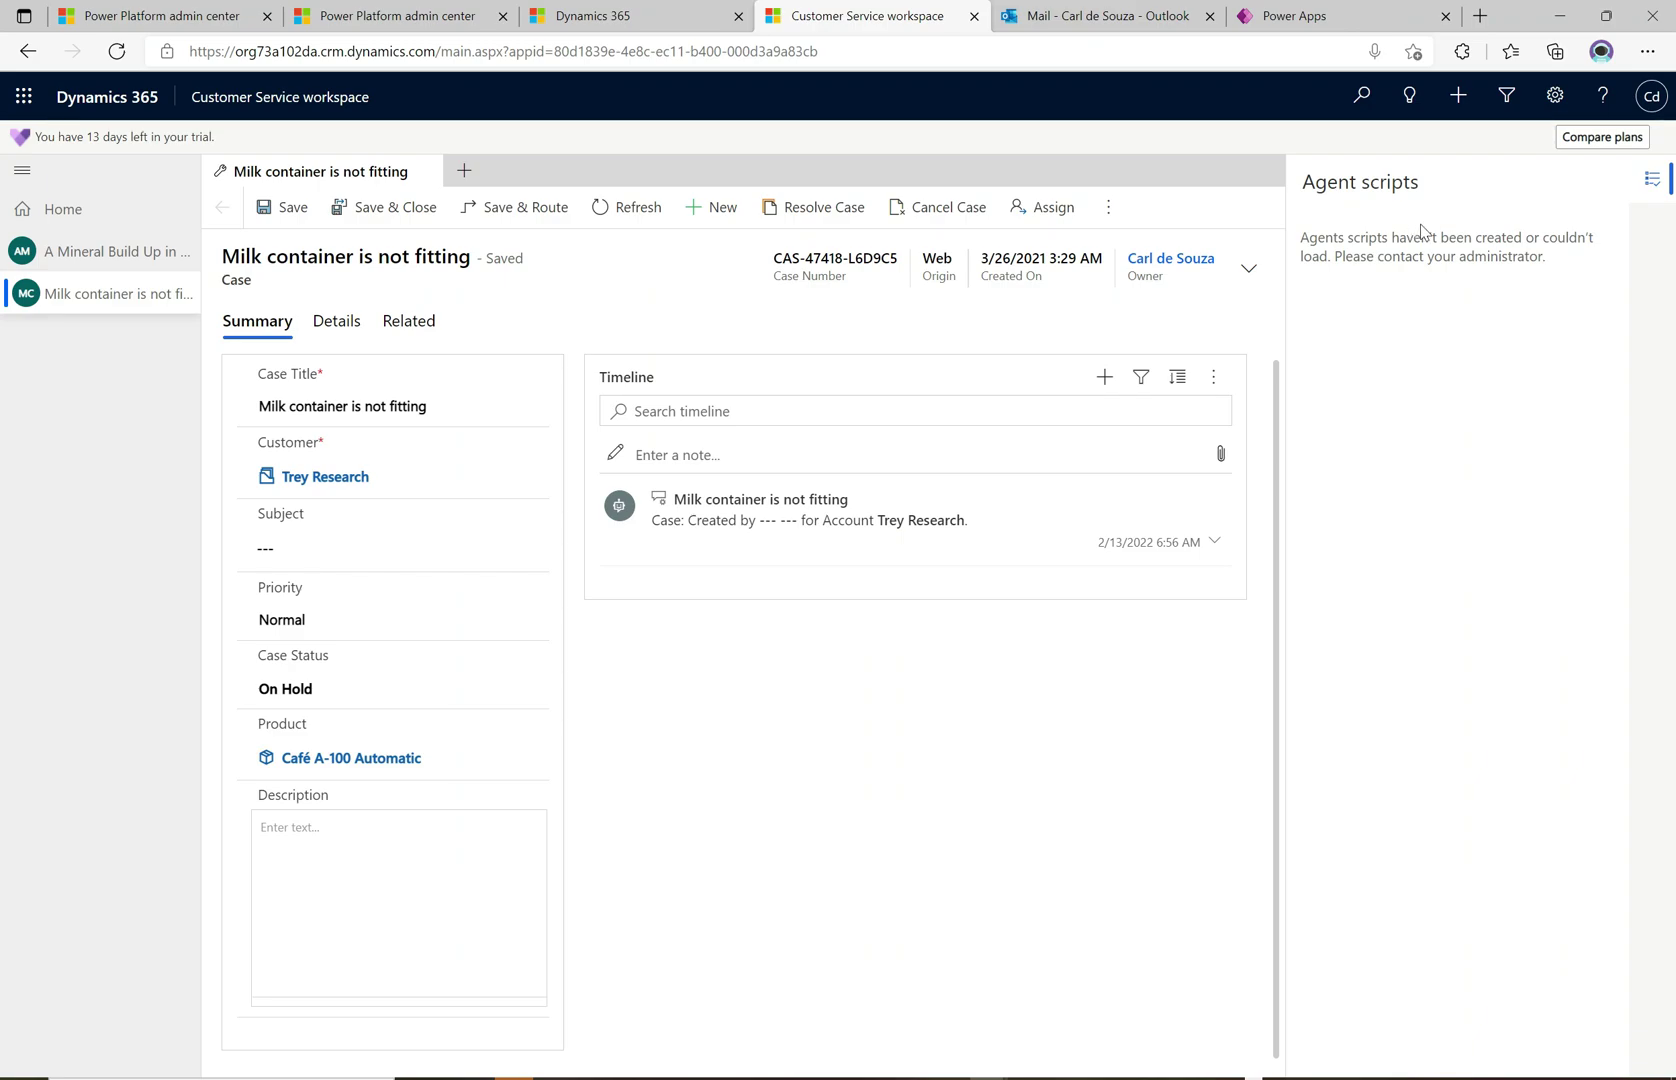
Step: Switch to Power Apps and open the app profile manager for the Customer Service workspace app
left_click(1383, 10)
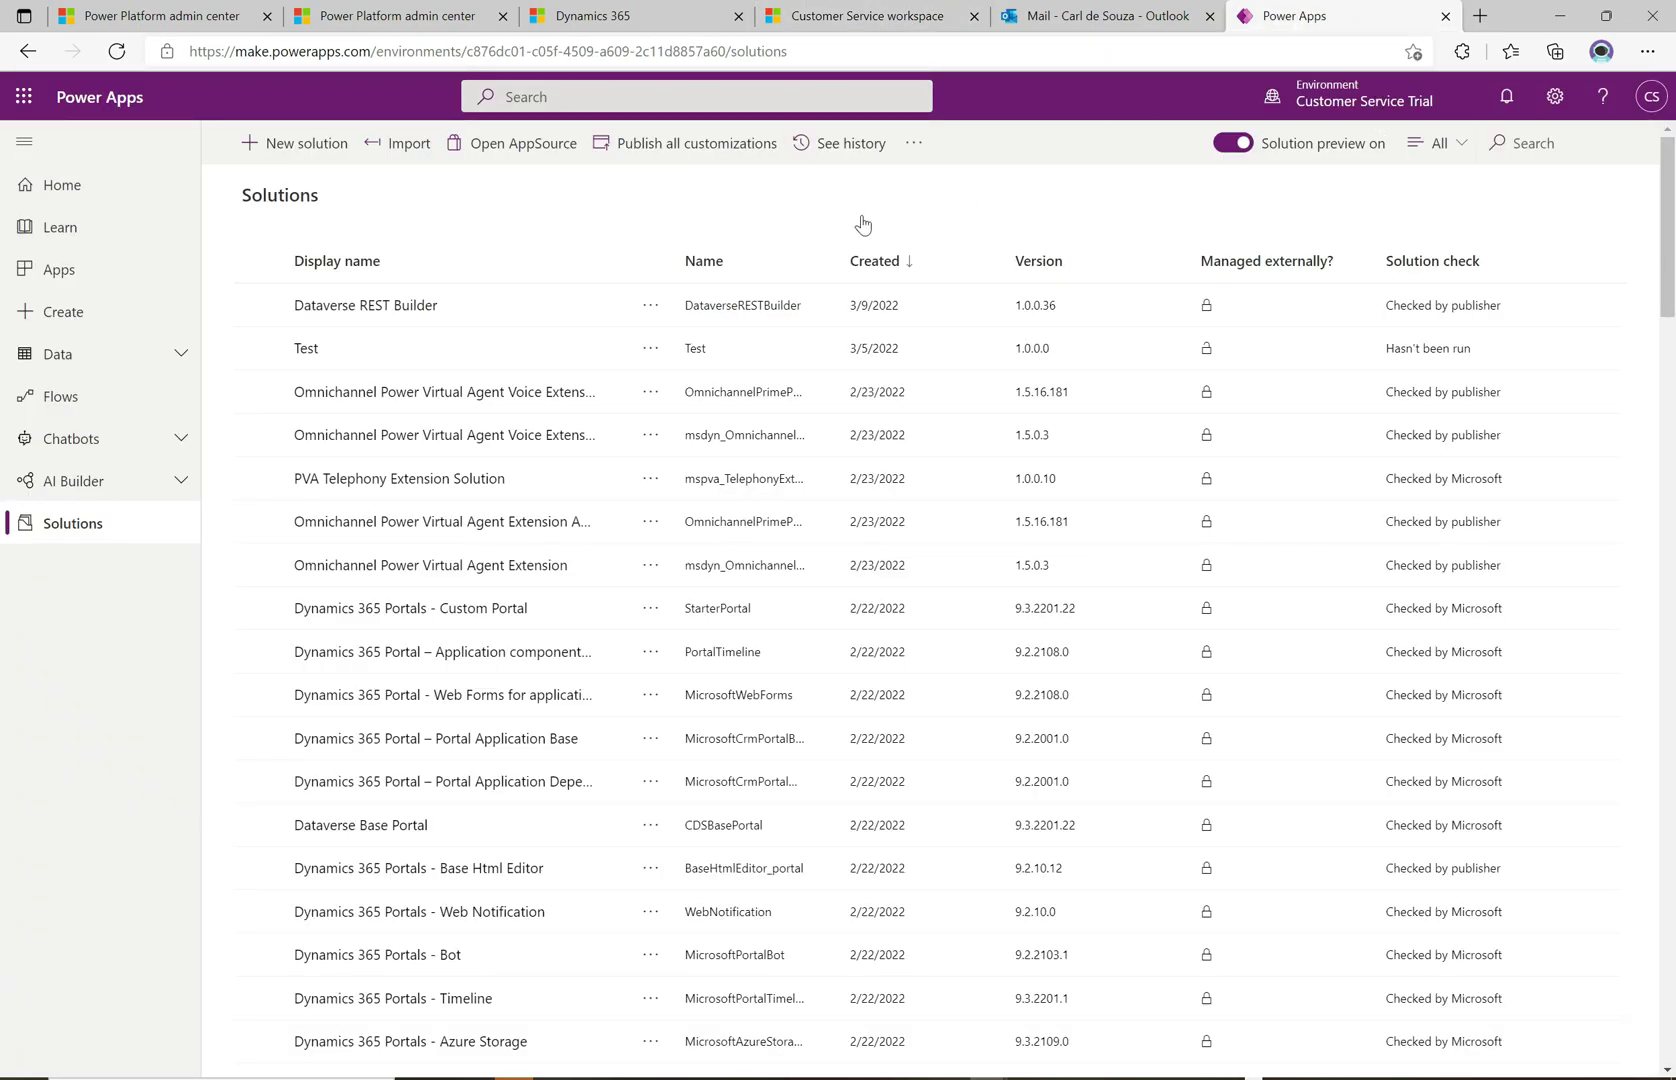
left_click(145, 273)
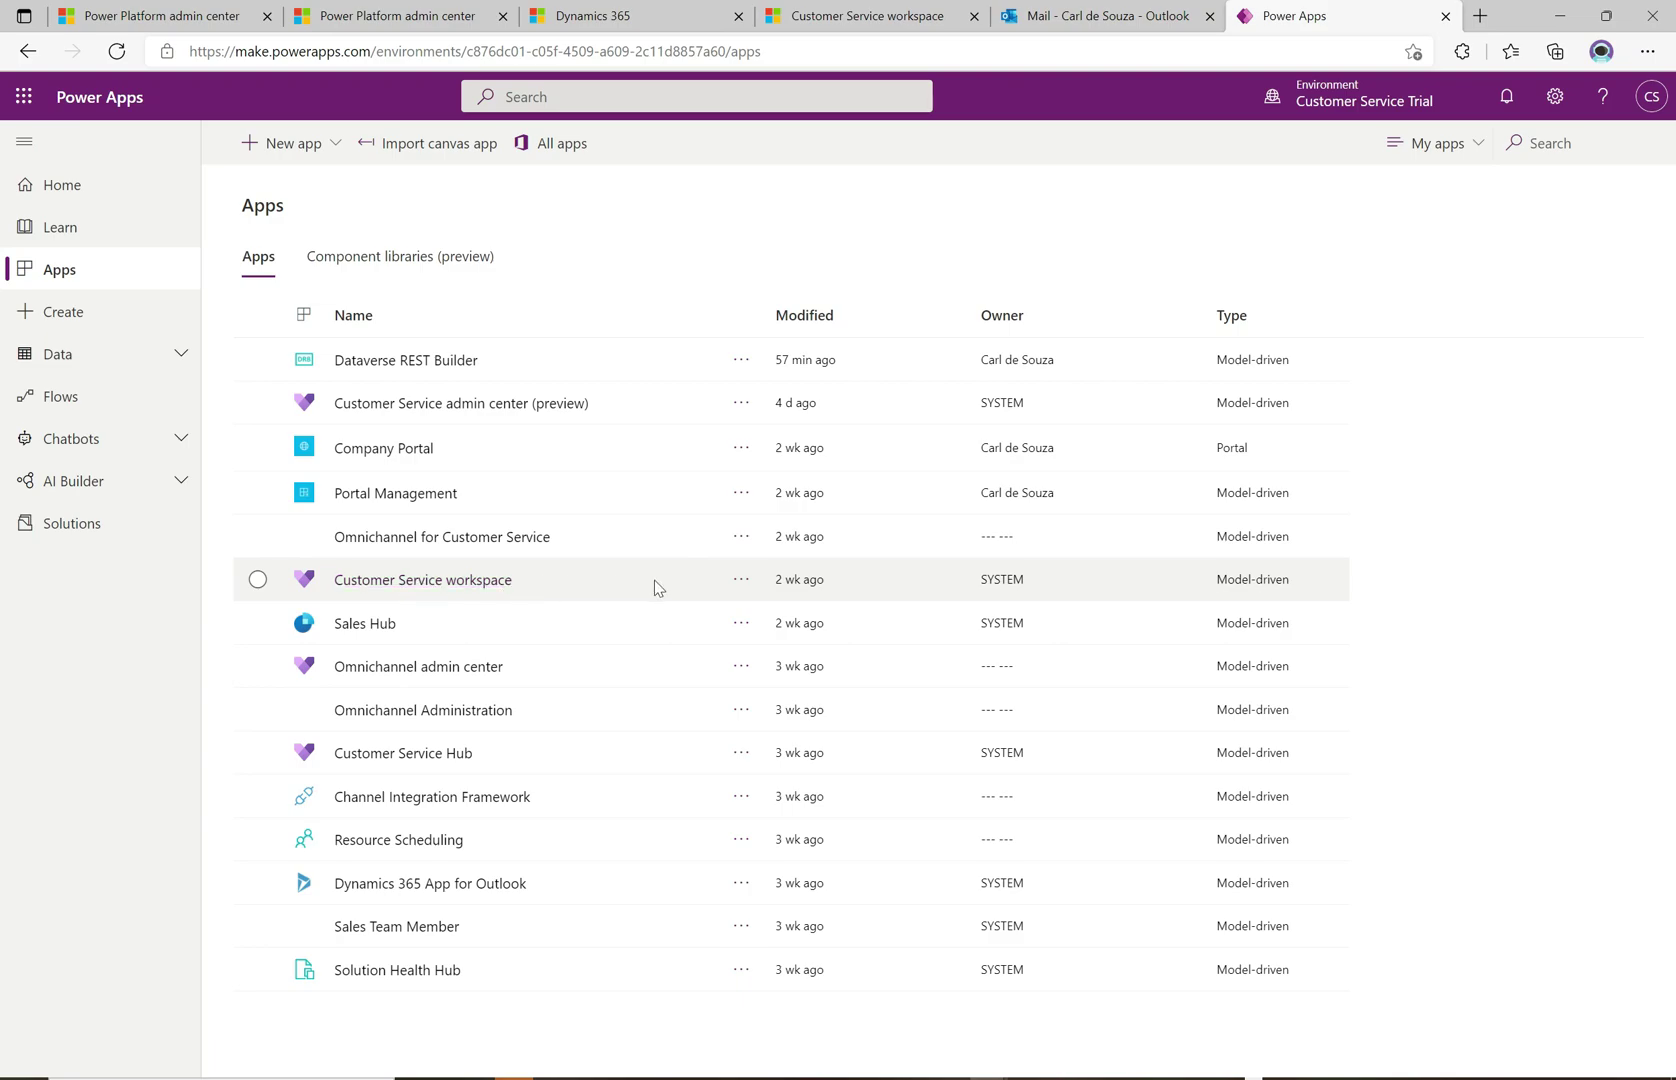
left_click(743, 582)
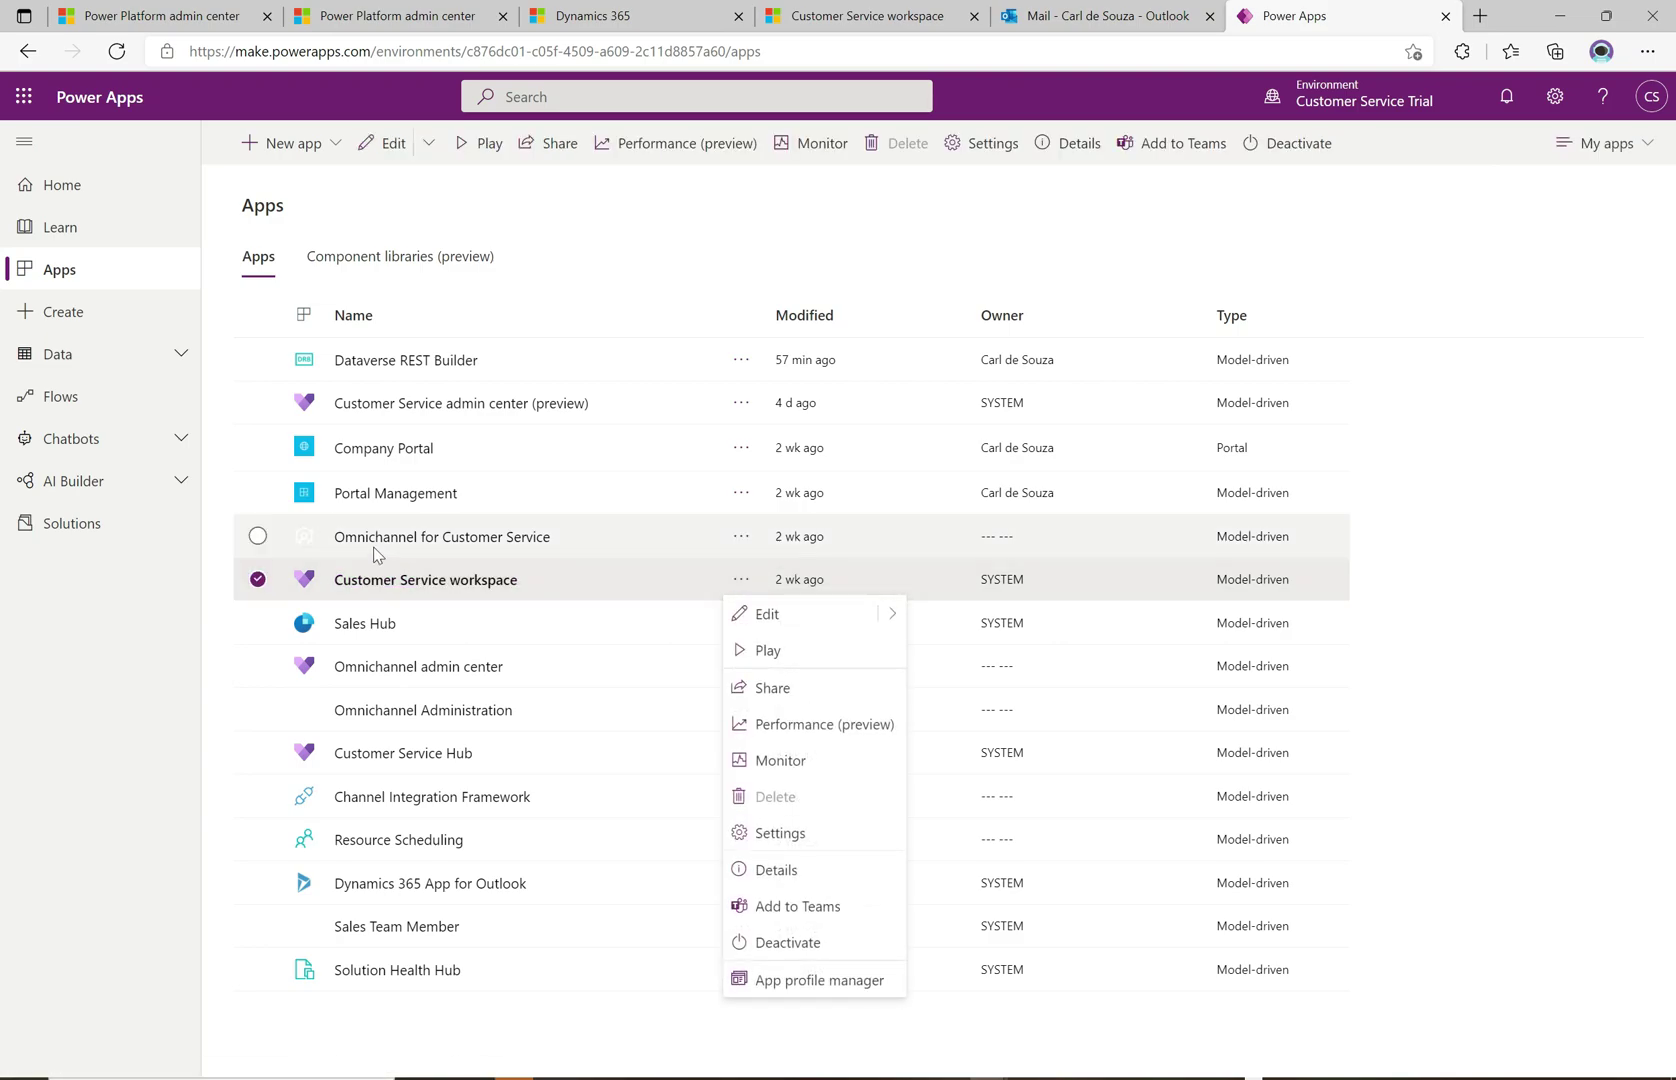
left_click(787, 986)
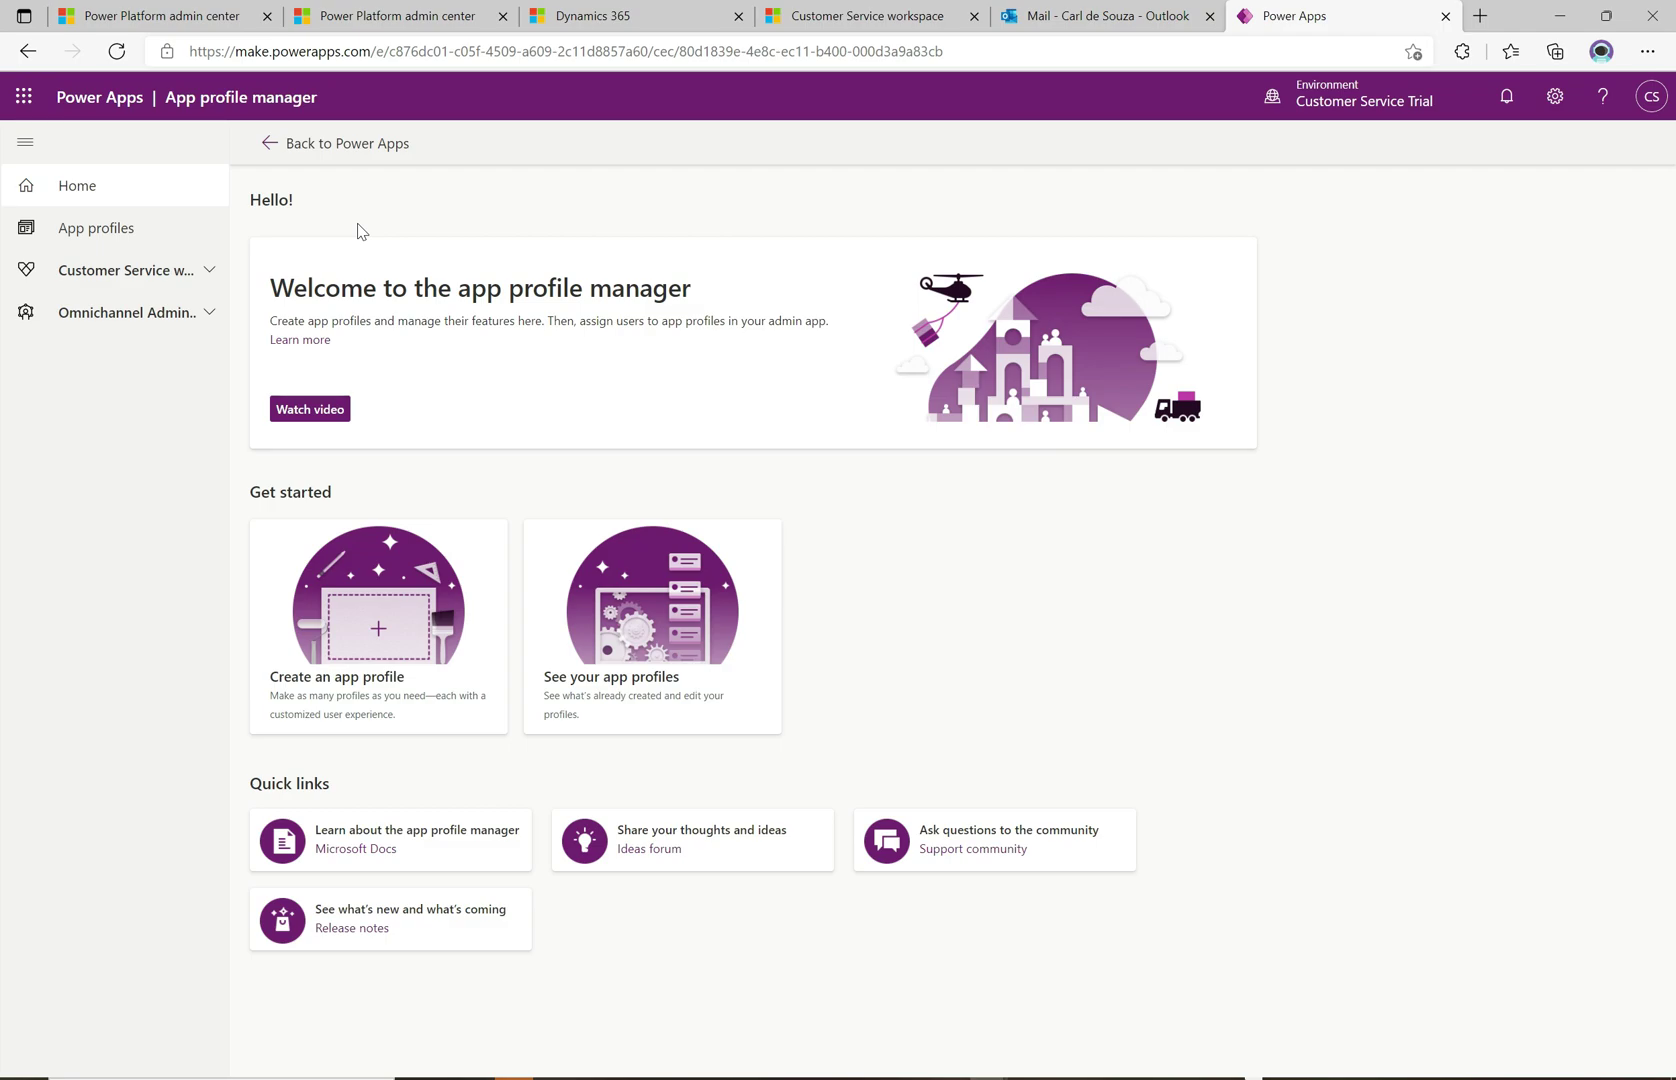
Step: Open the Custom PROFILE app profile and view its session template and productivity pane settings
left_click(170, 230)
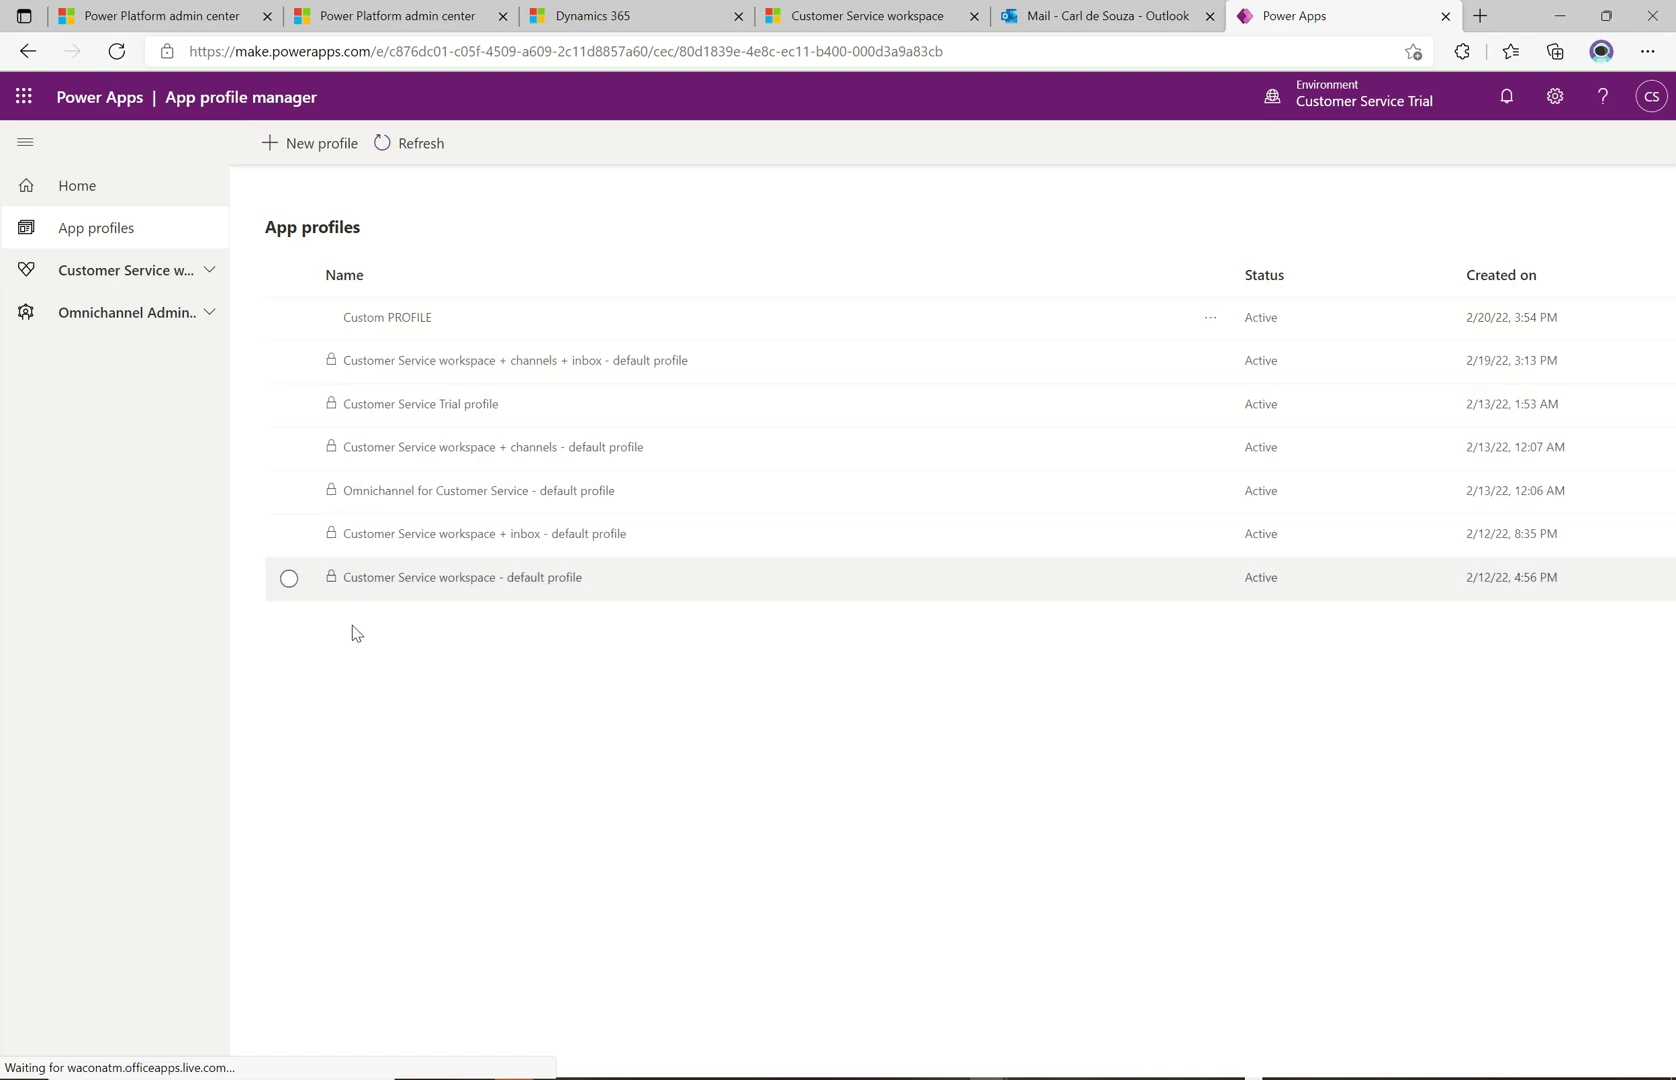
left_click(409, 316)
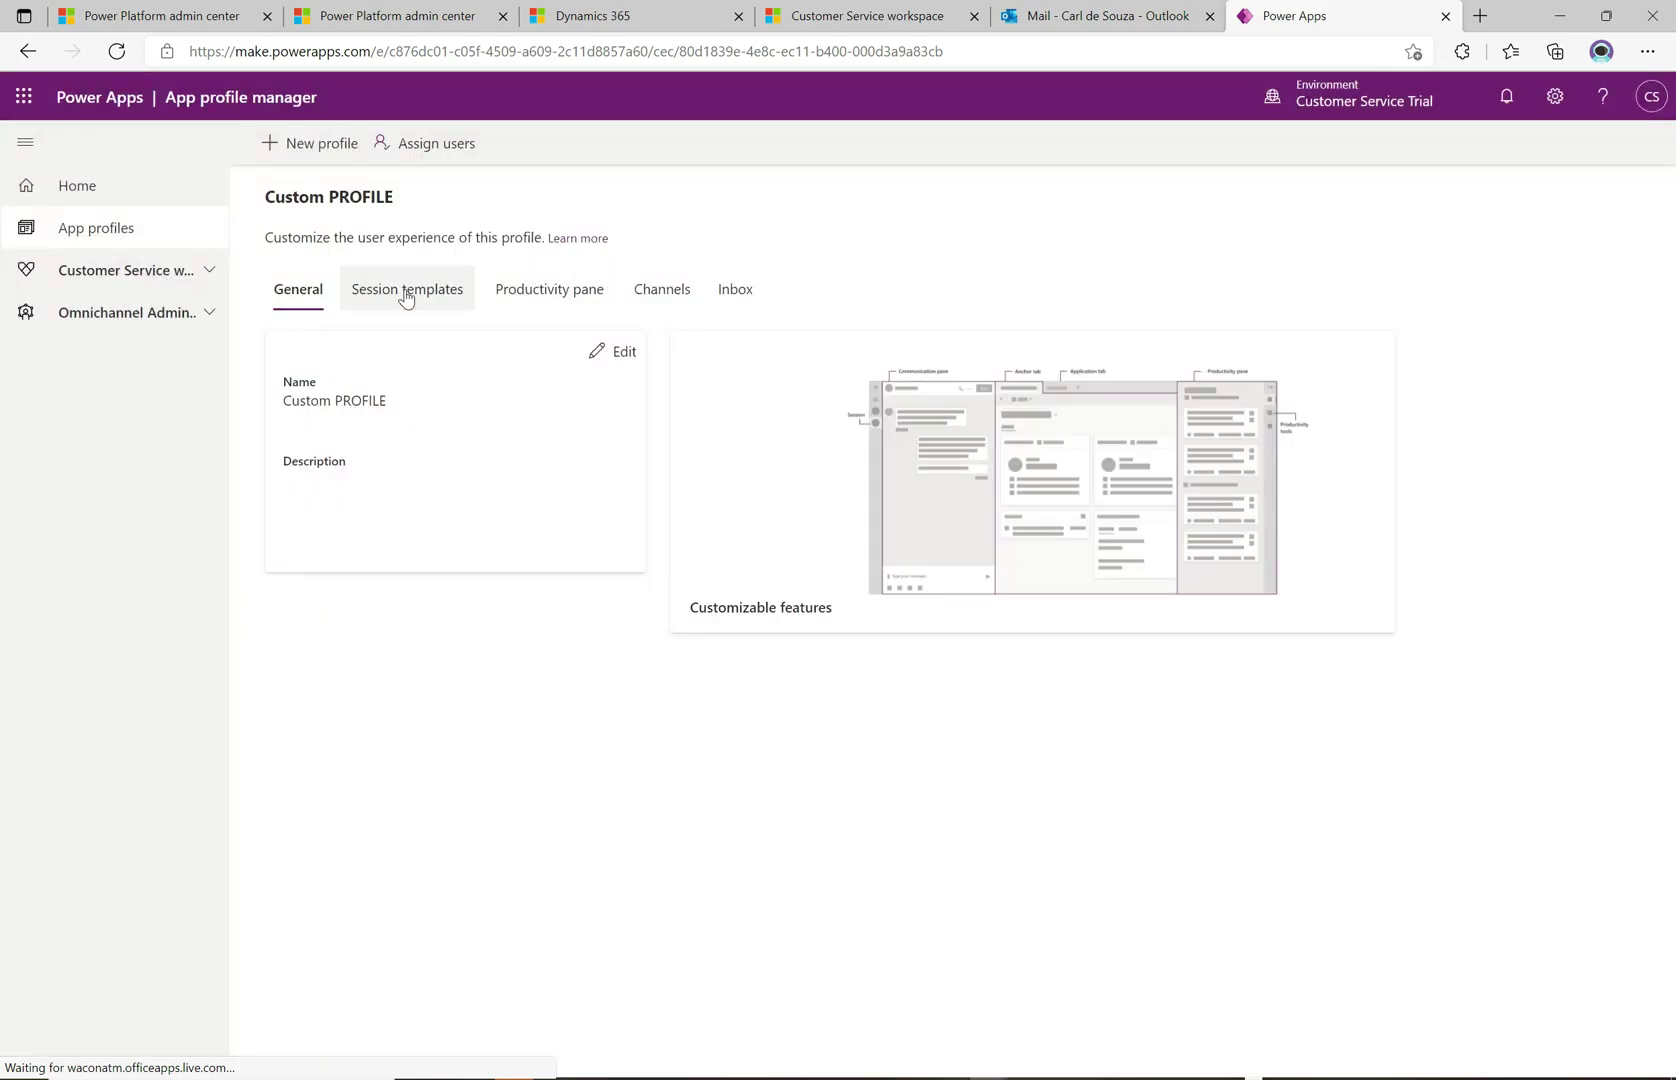
left_click(405, 298)
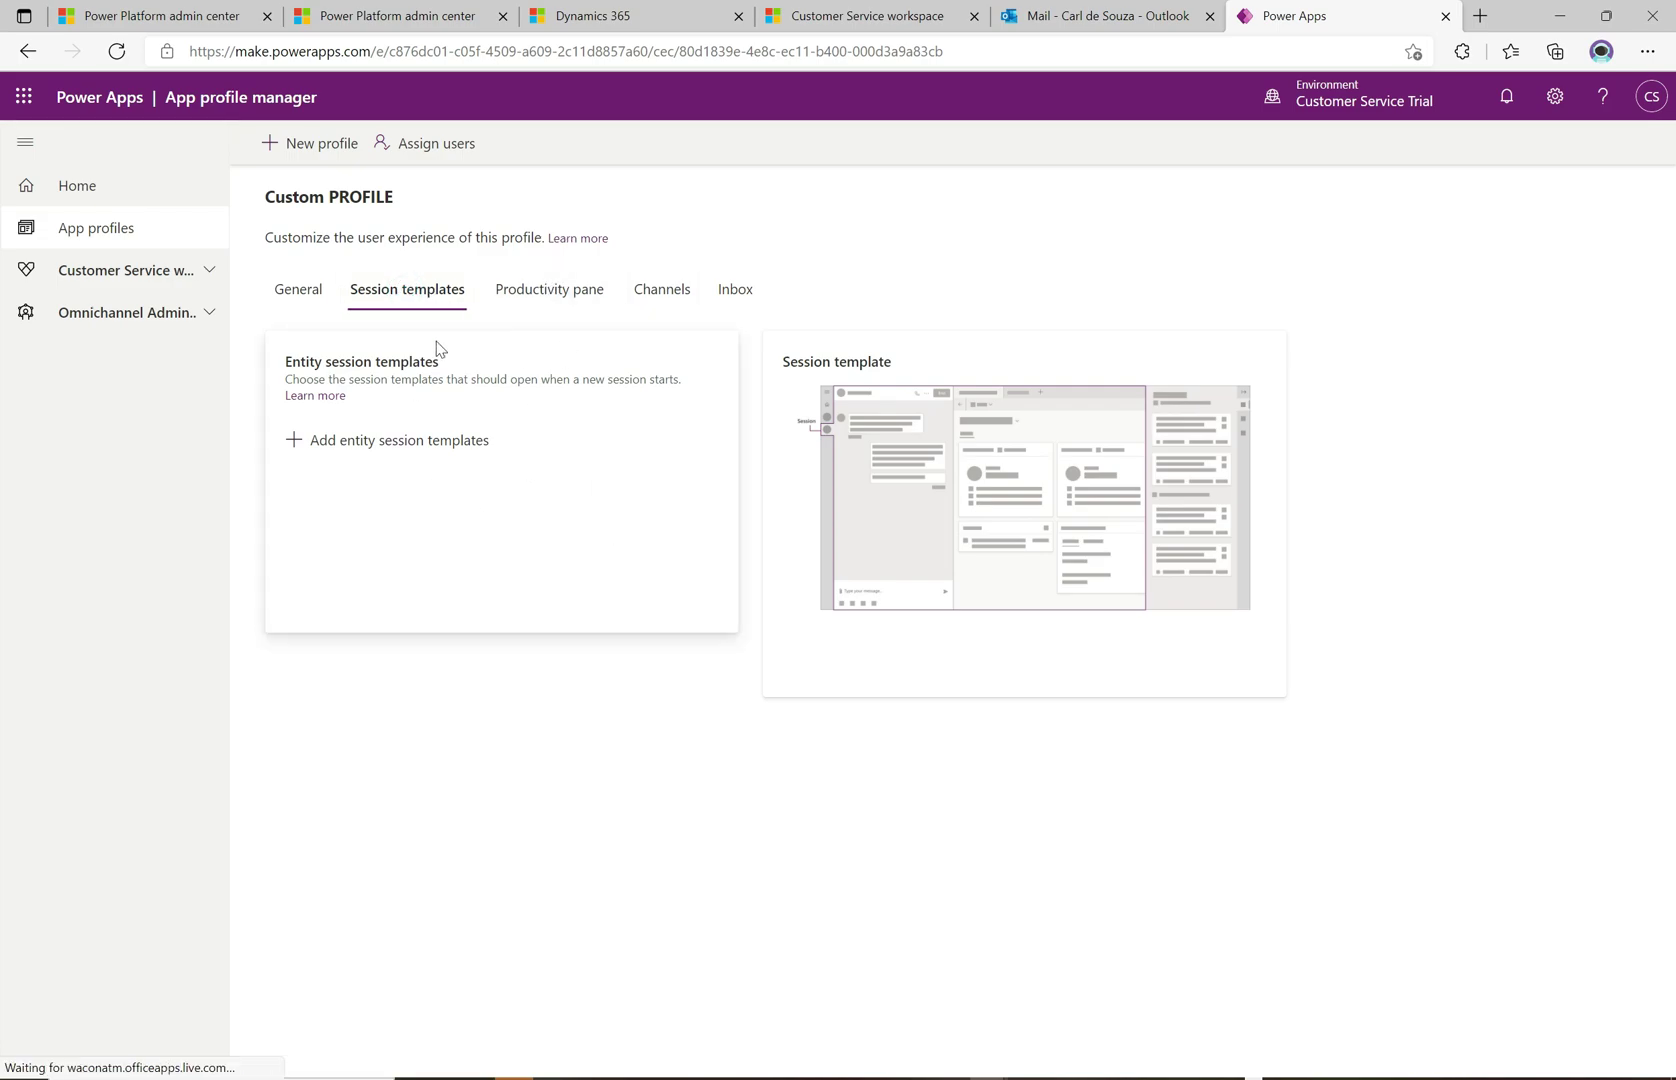
left_click(569, 289)
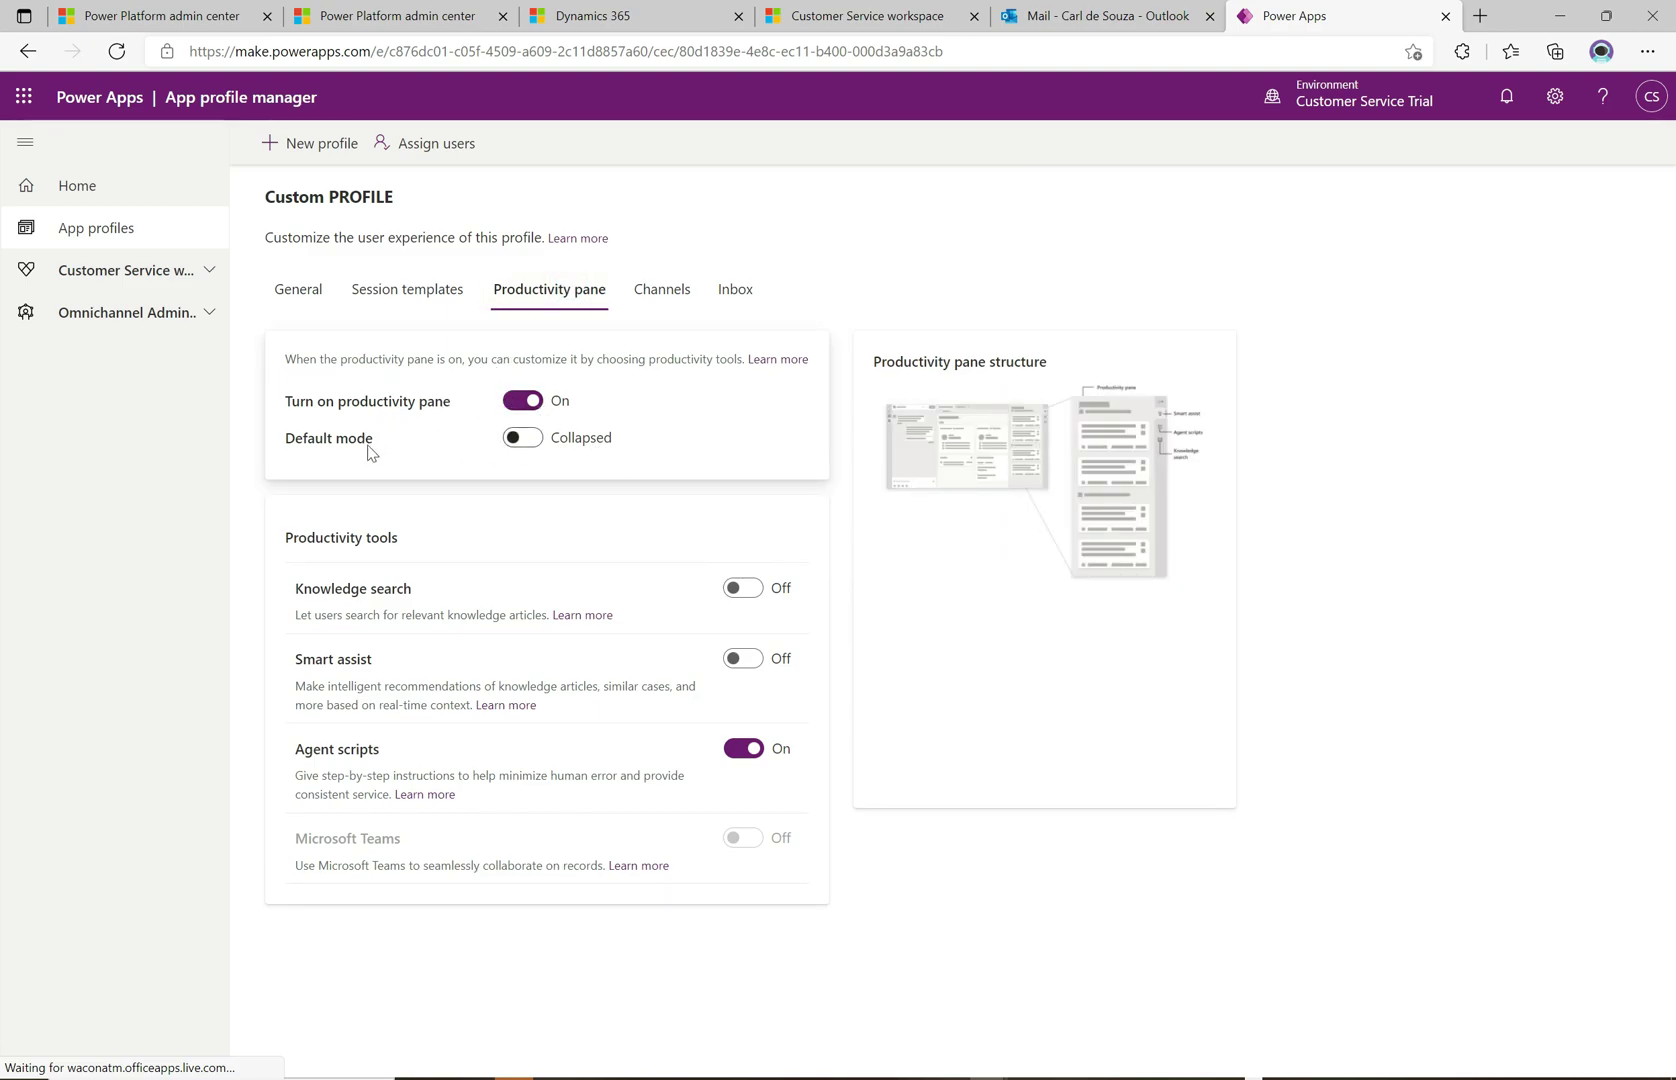
Step: Turn on Smart assist and Knowledge search for the profile and set the productivity pane's default mode to Expanded
left_click(522, 438)
left_click(525, 440)
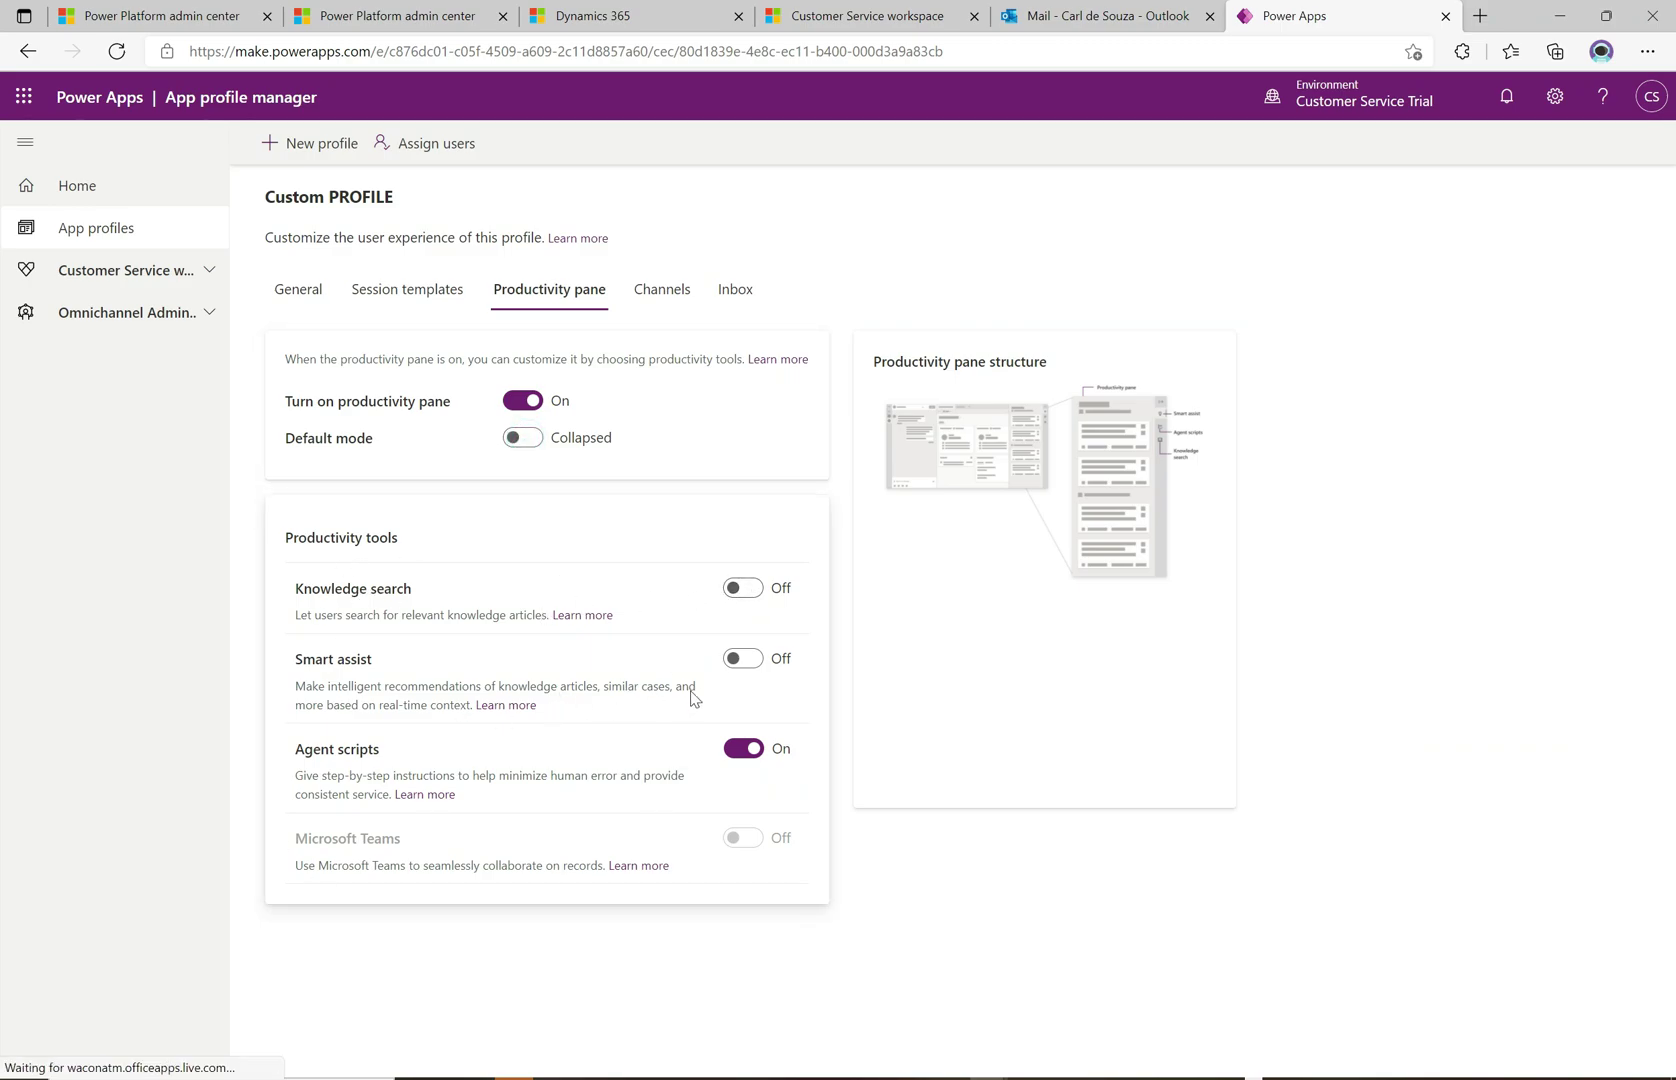
left_click(744, 664)
left_click(746, 588)
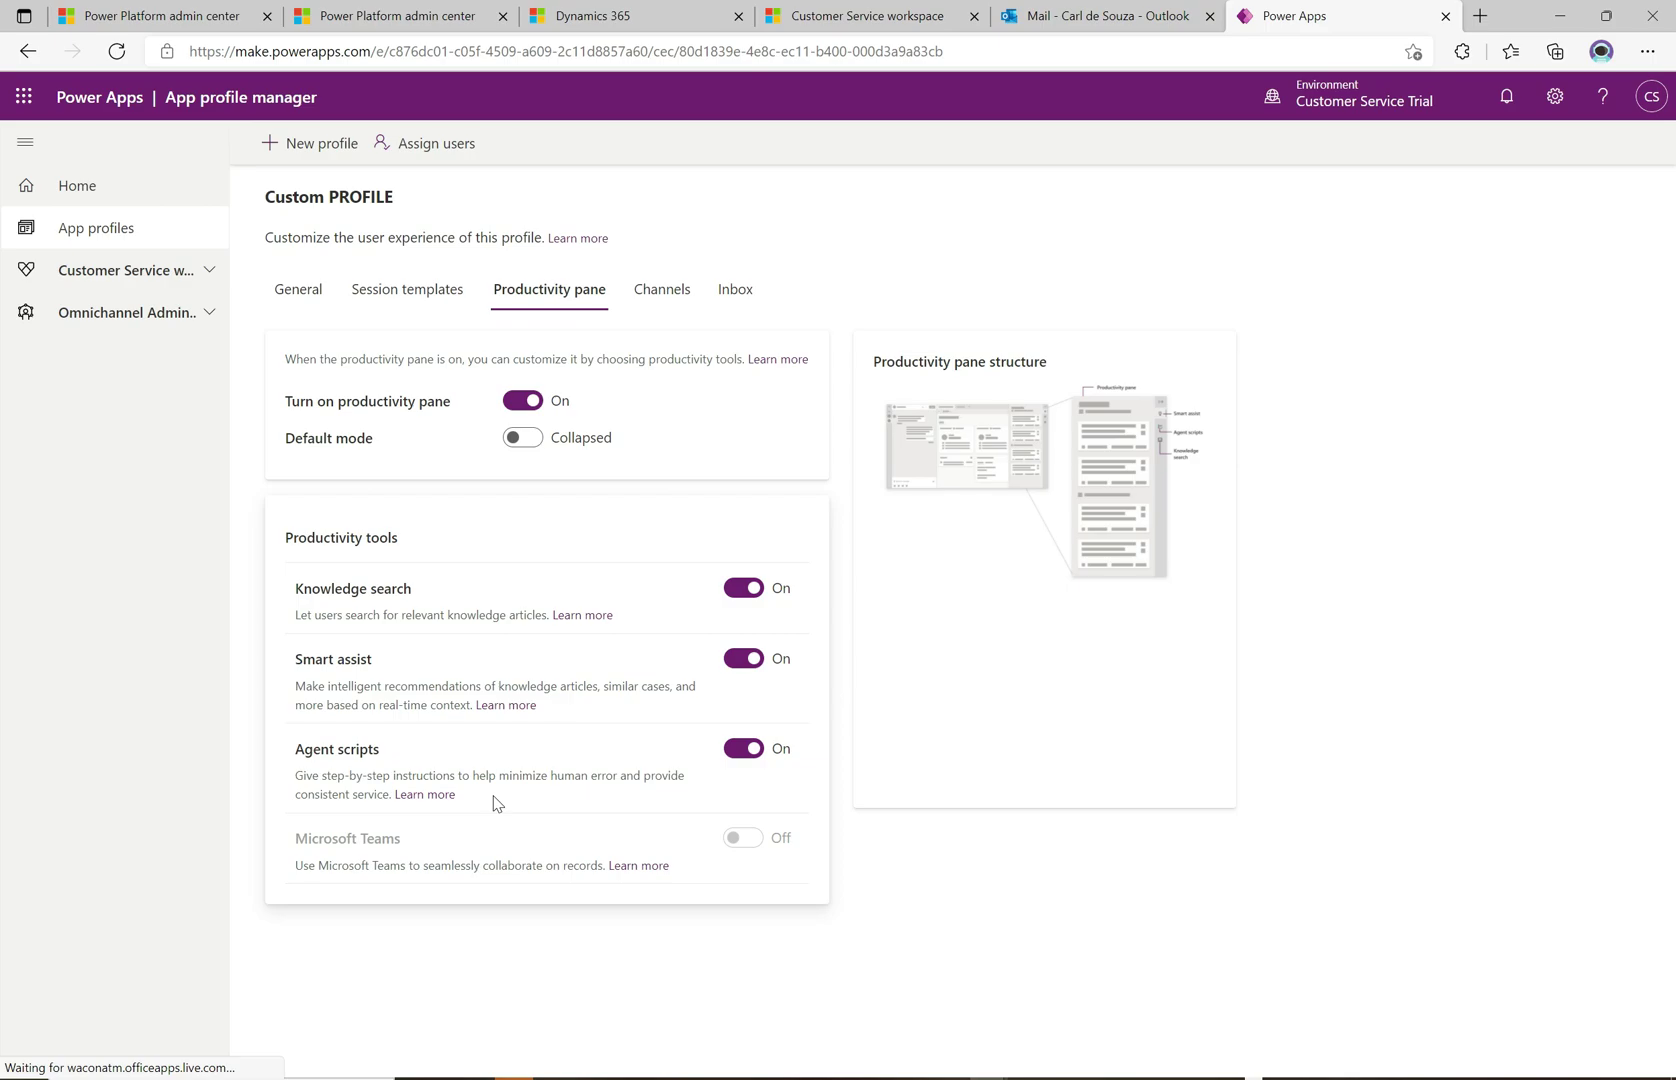
left_click(520, 440)
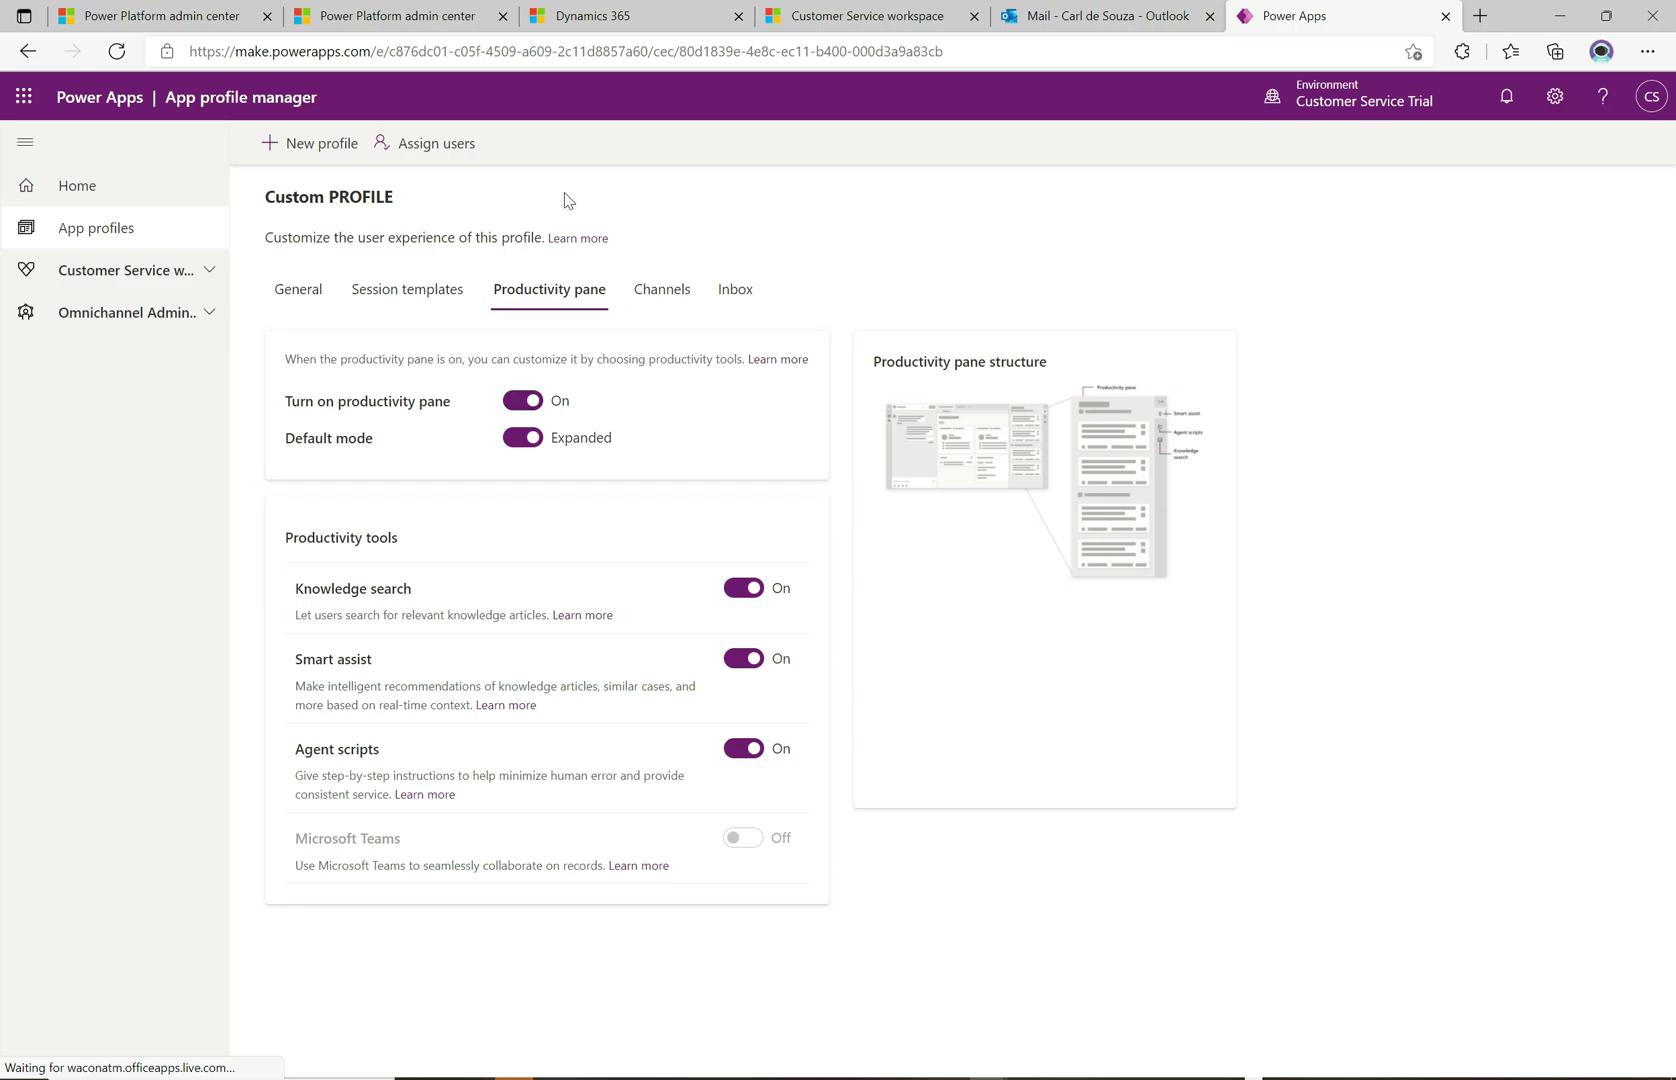
Step: View the Custom PROFILE channel settings and open the list of users assigned to the profile
left_click(653, 292)
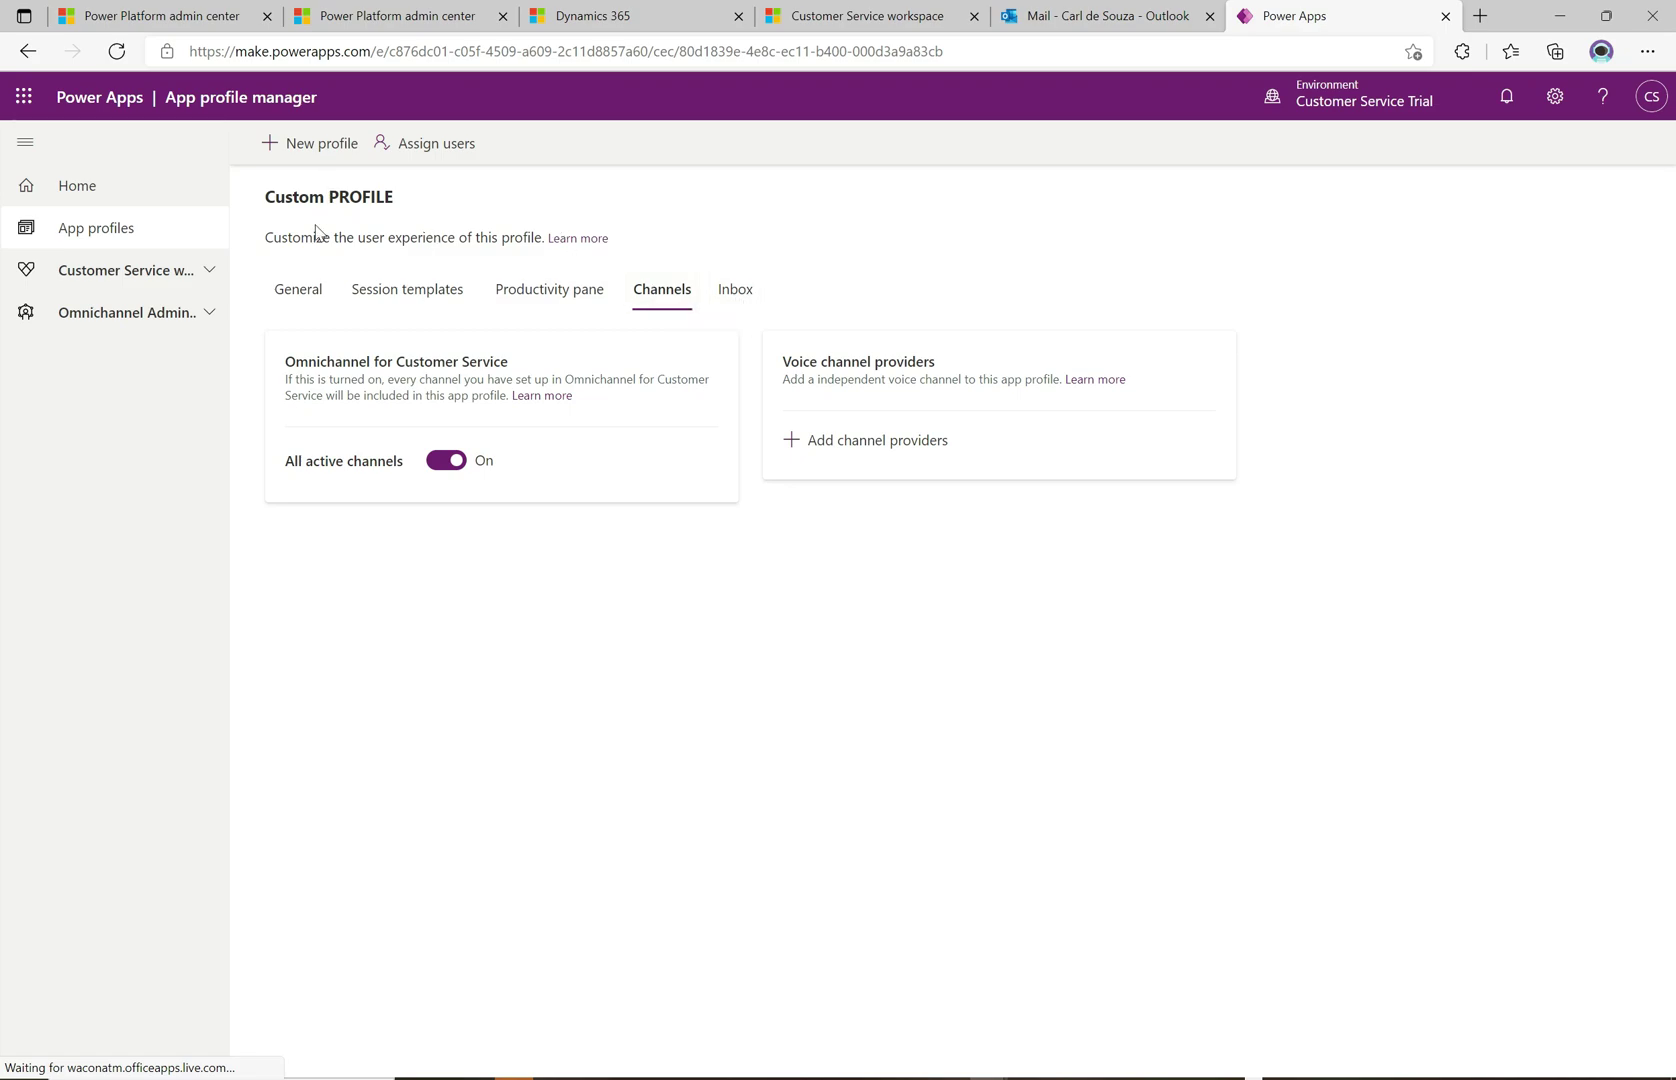
left_click(440, 145)
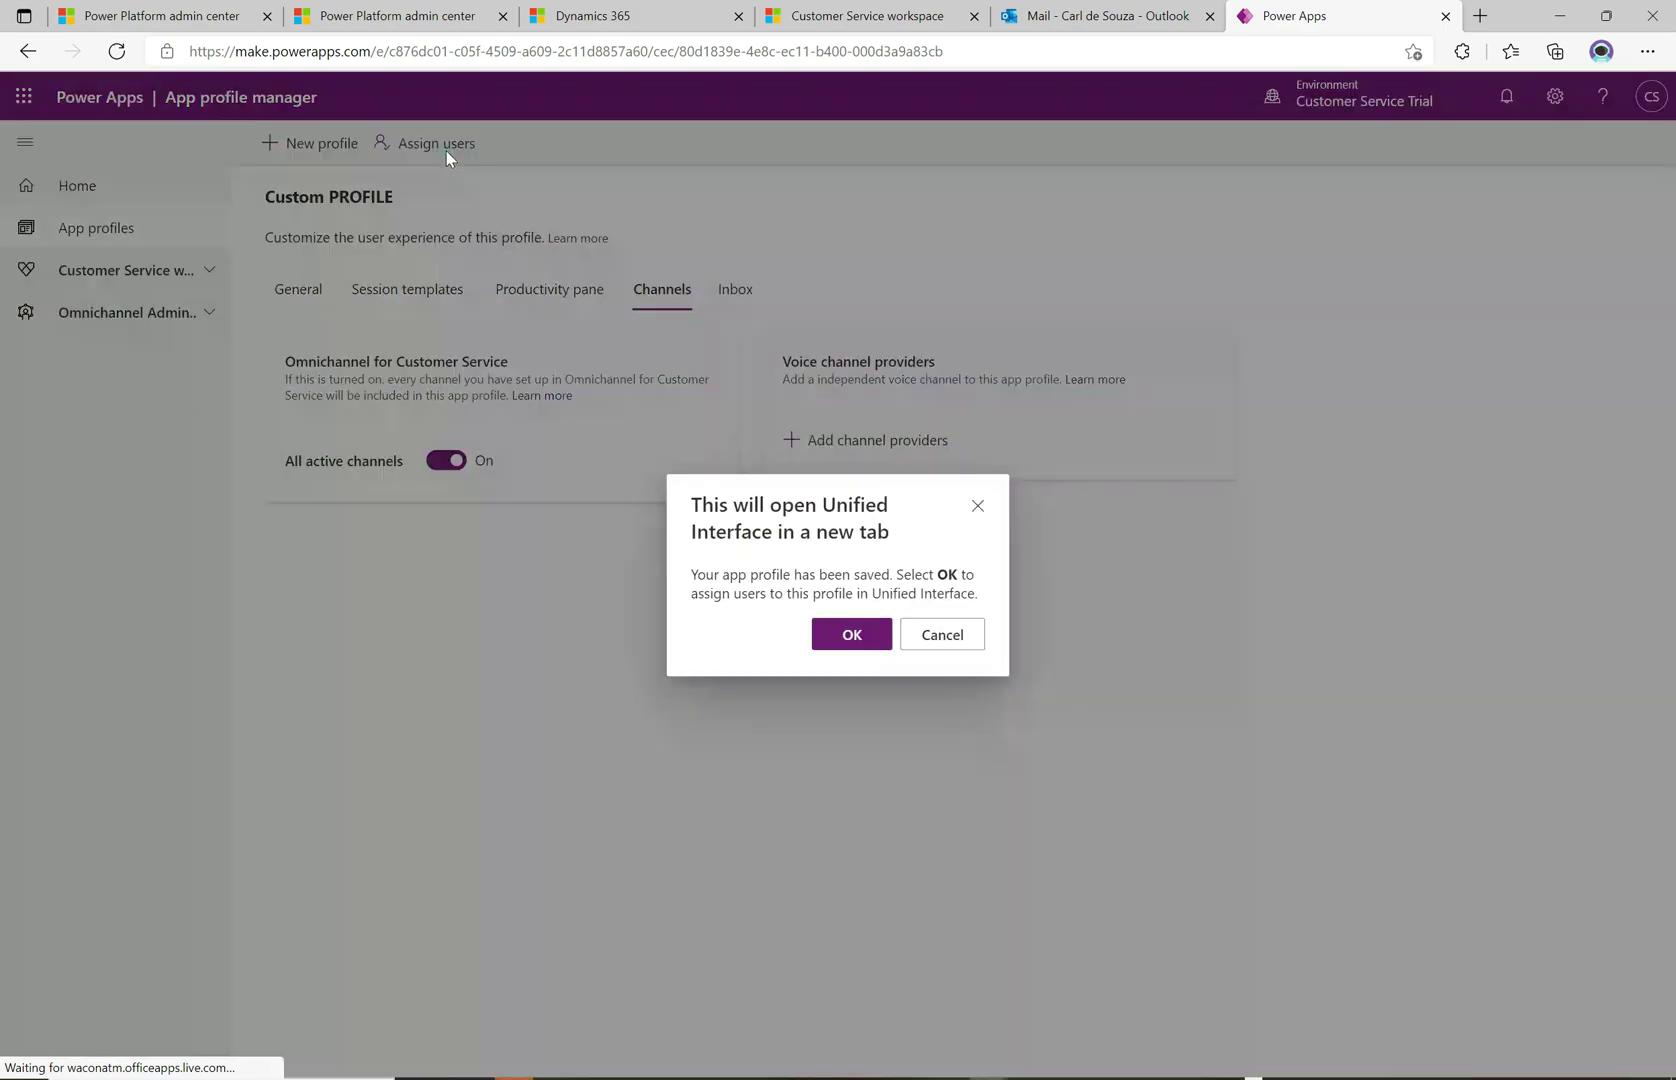
left_click(843, 636)
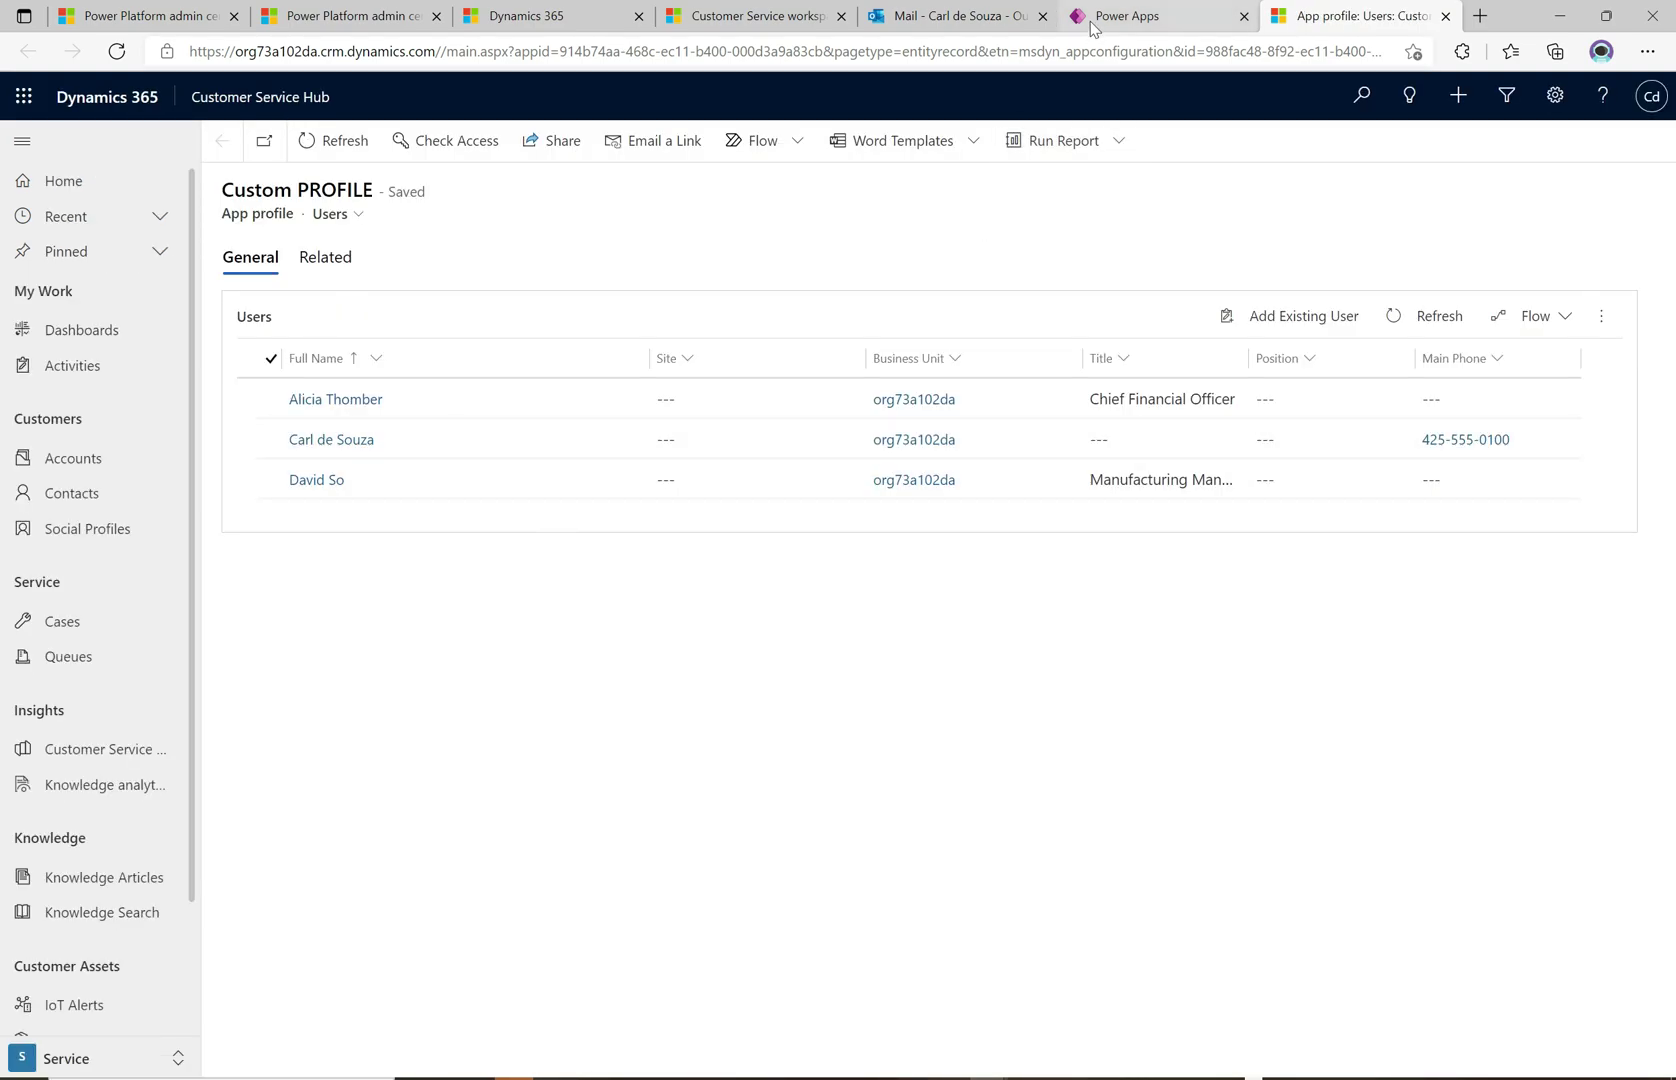
Step: Switch back to Customer Service workspace, reload it, and show the Customer Service Agent Dashboard
left_click(755, 16)
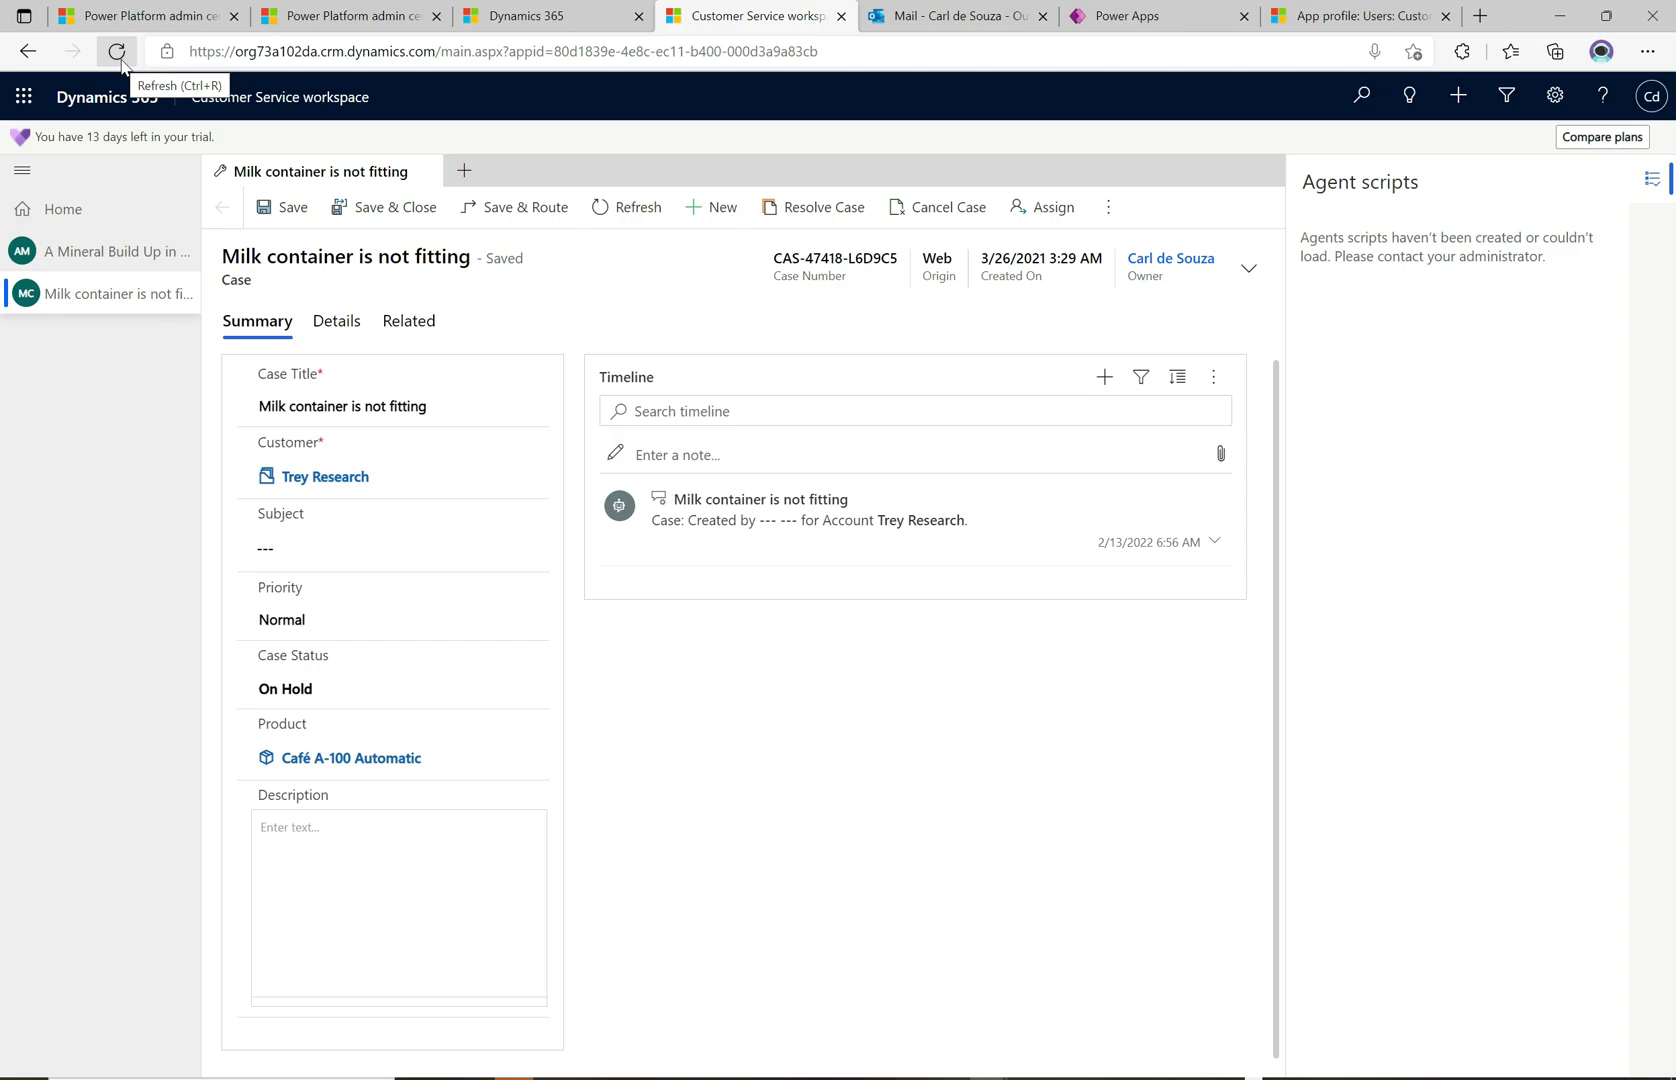
left_click(117, 51)
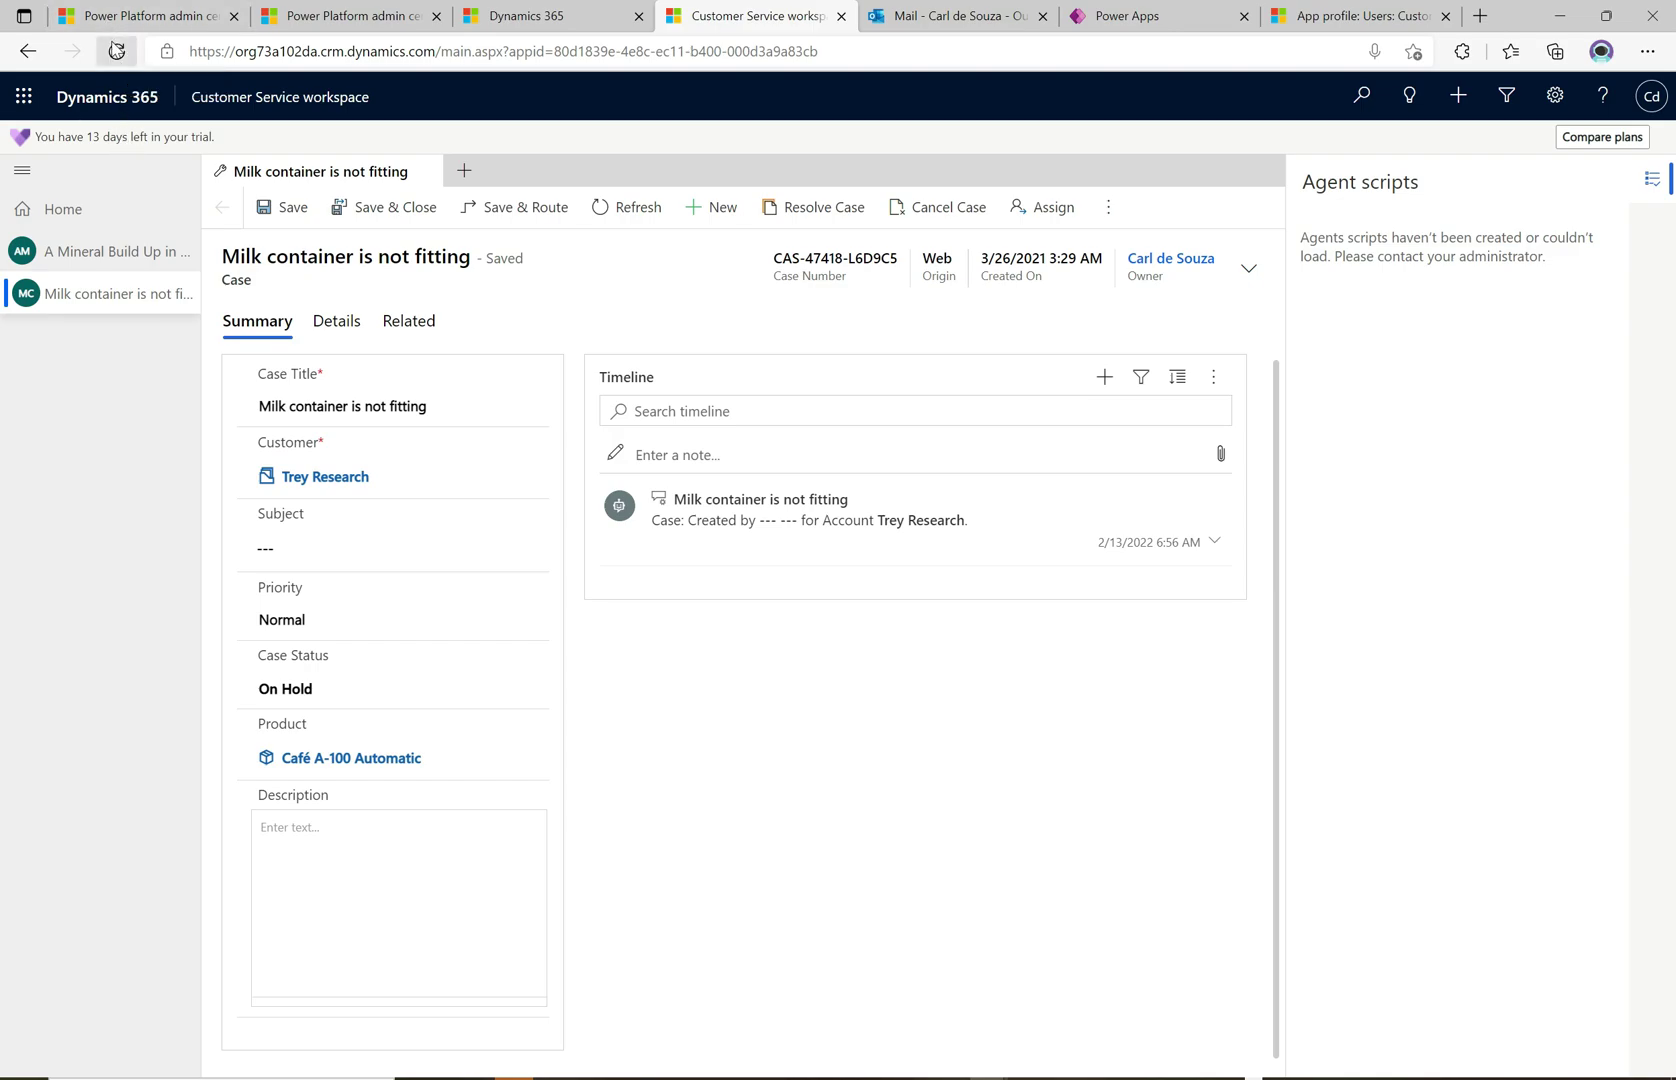
left_click(933, 161)
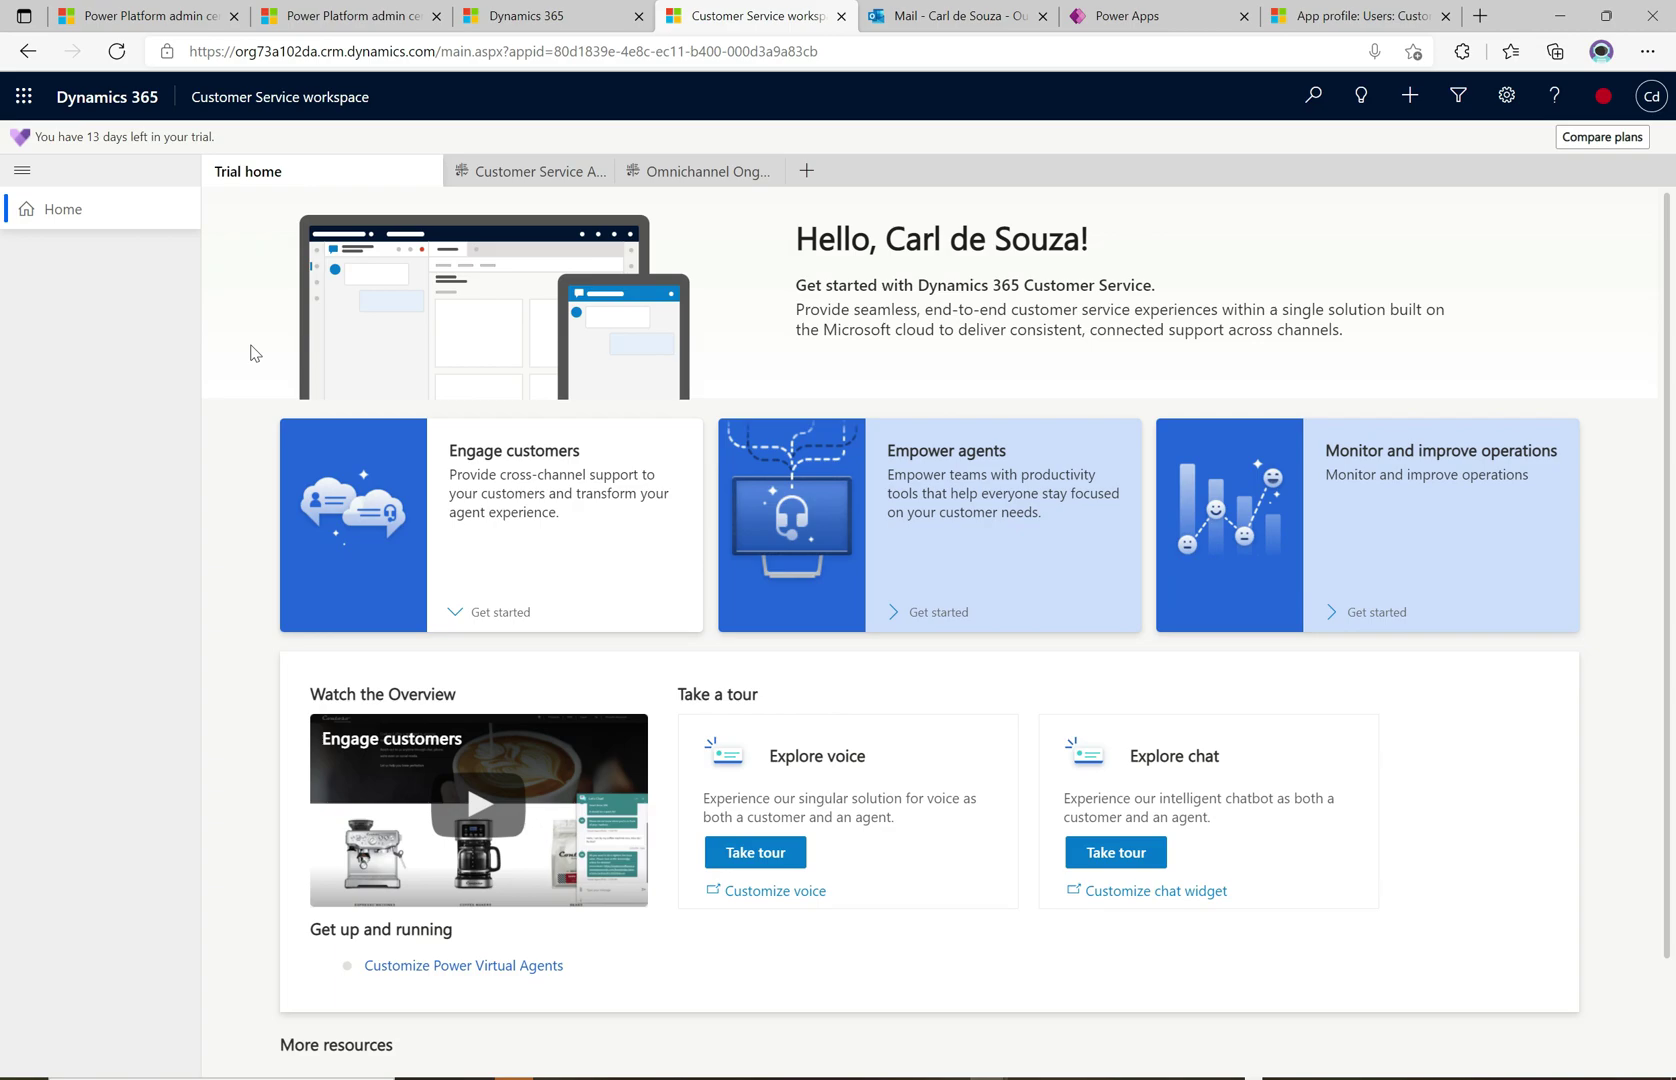
left_click(530, 171)
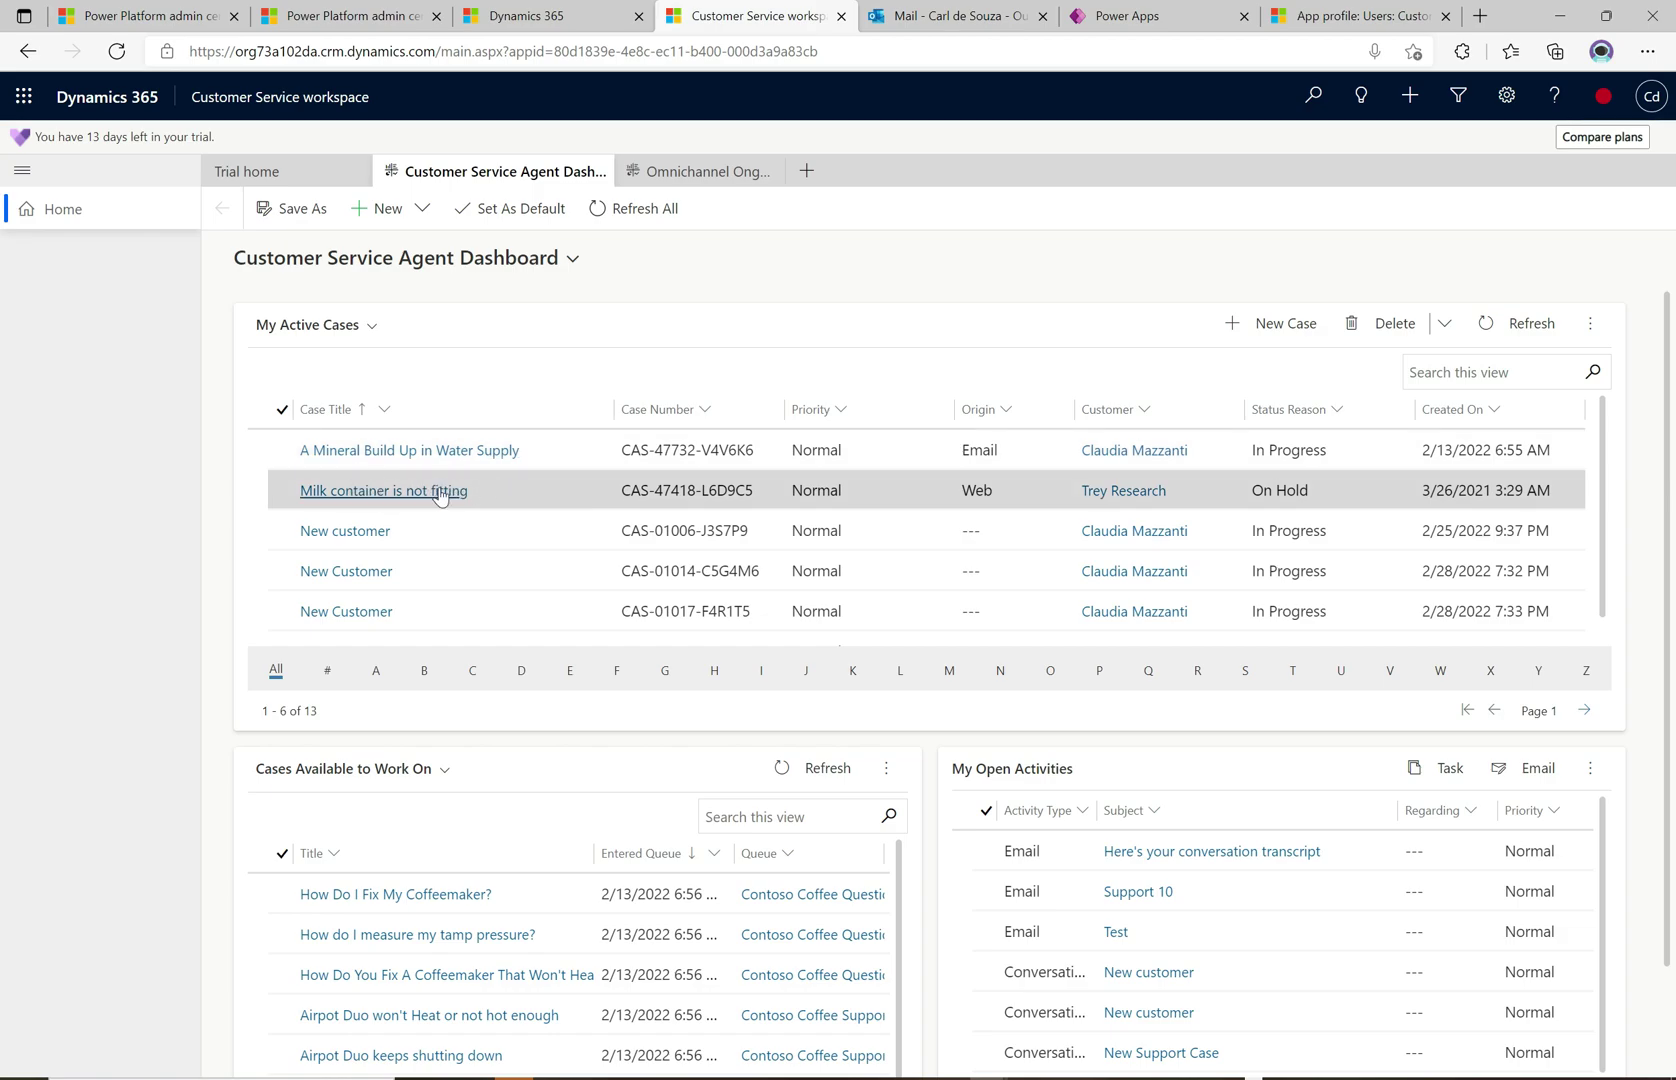
Step: Open the case "A Mineral Build Up in Water Supply" and view its suggested article "When De-Scaling Is Not Enough", closing the article when done
left_click(415, 452)
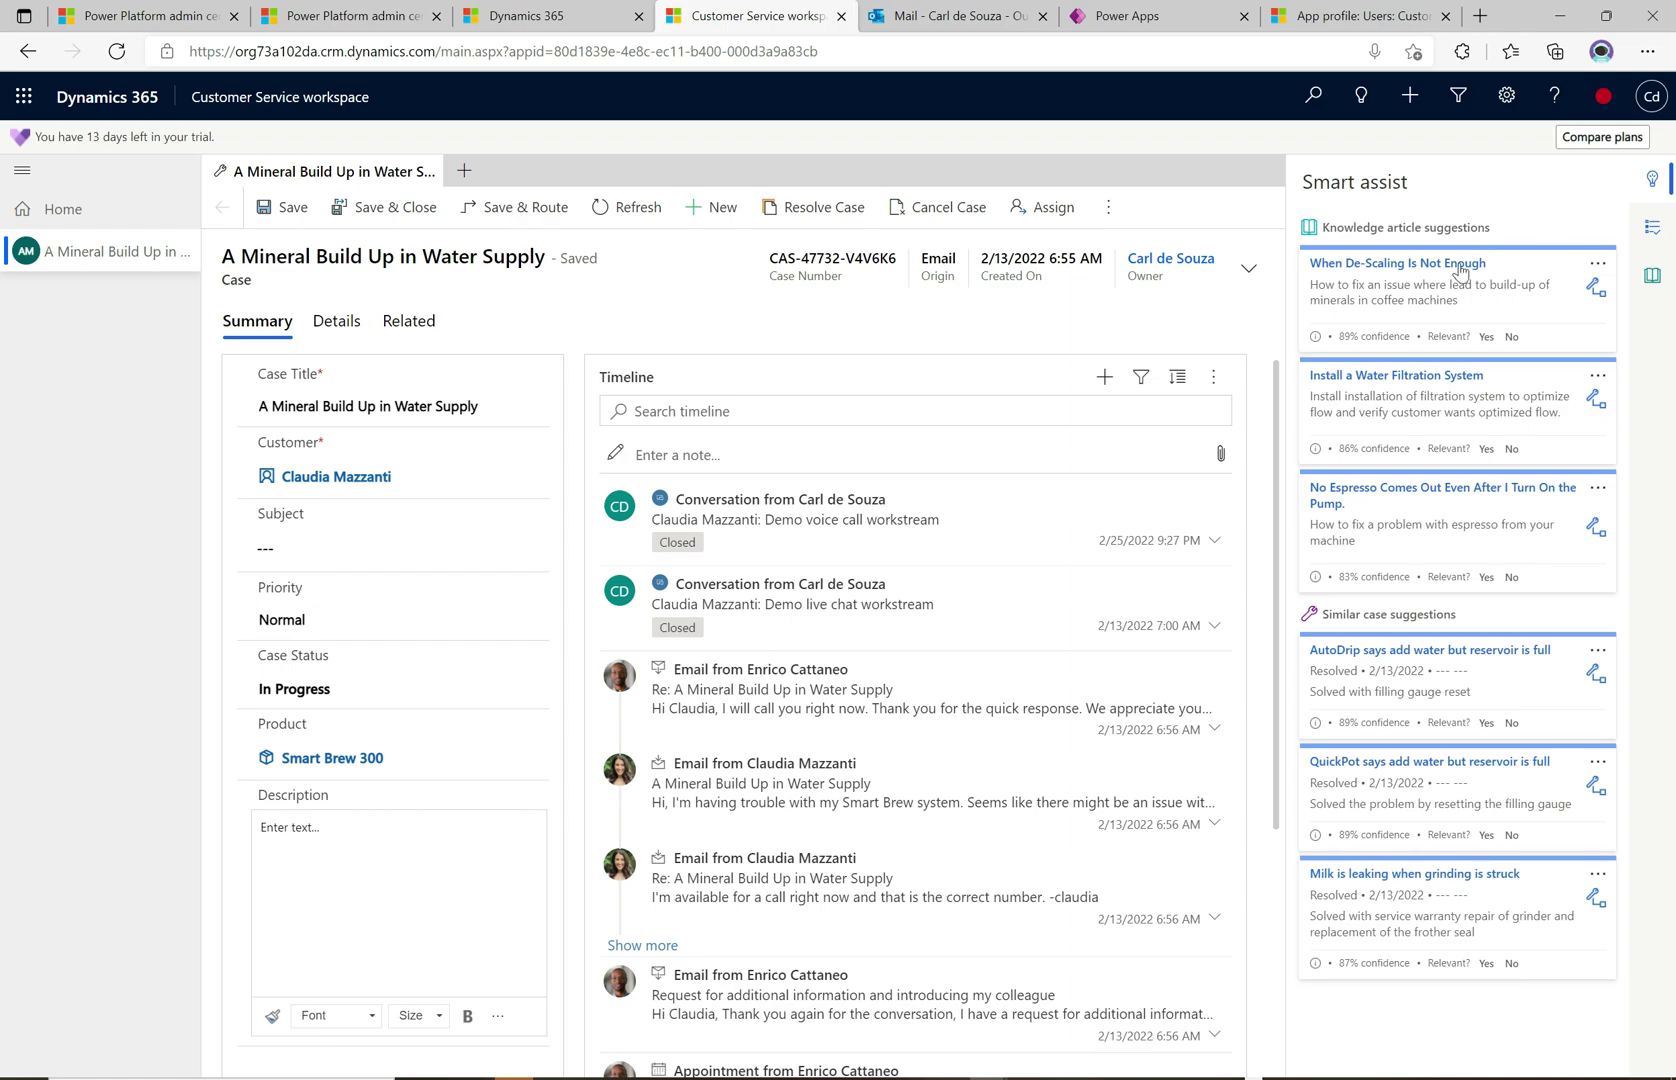
left_click(1419, 264)
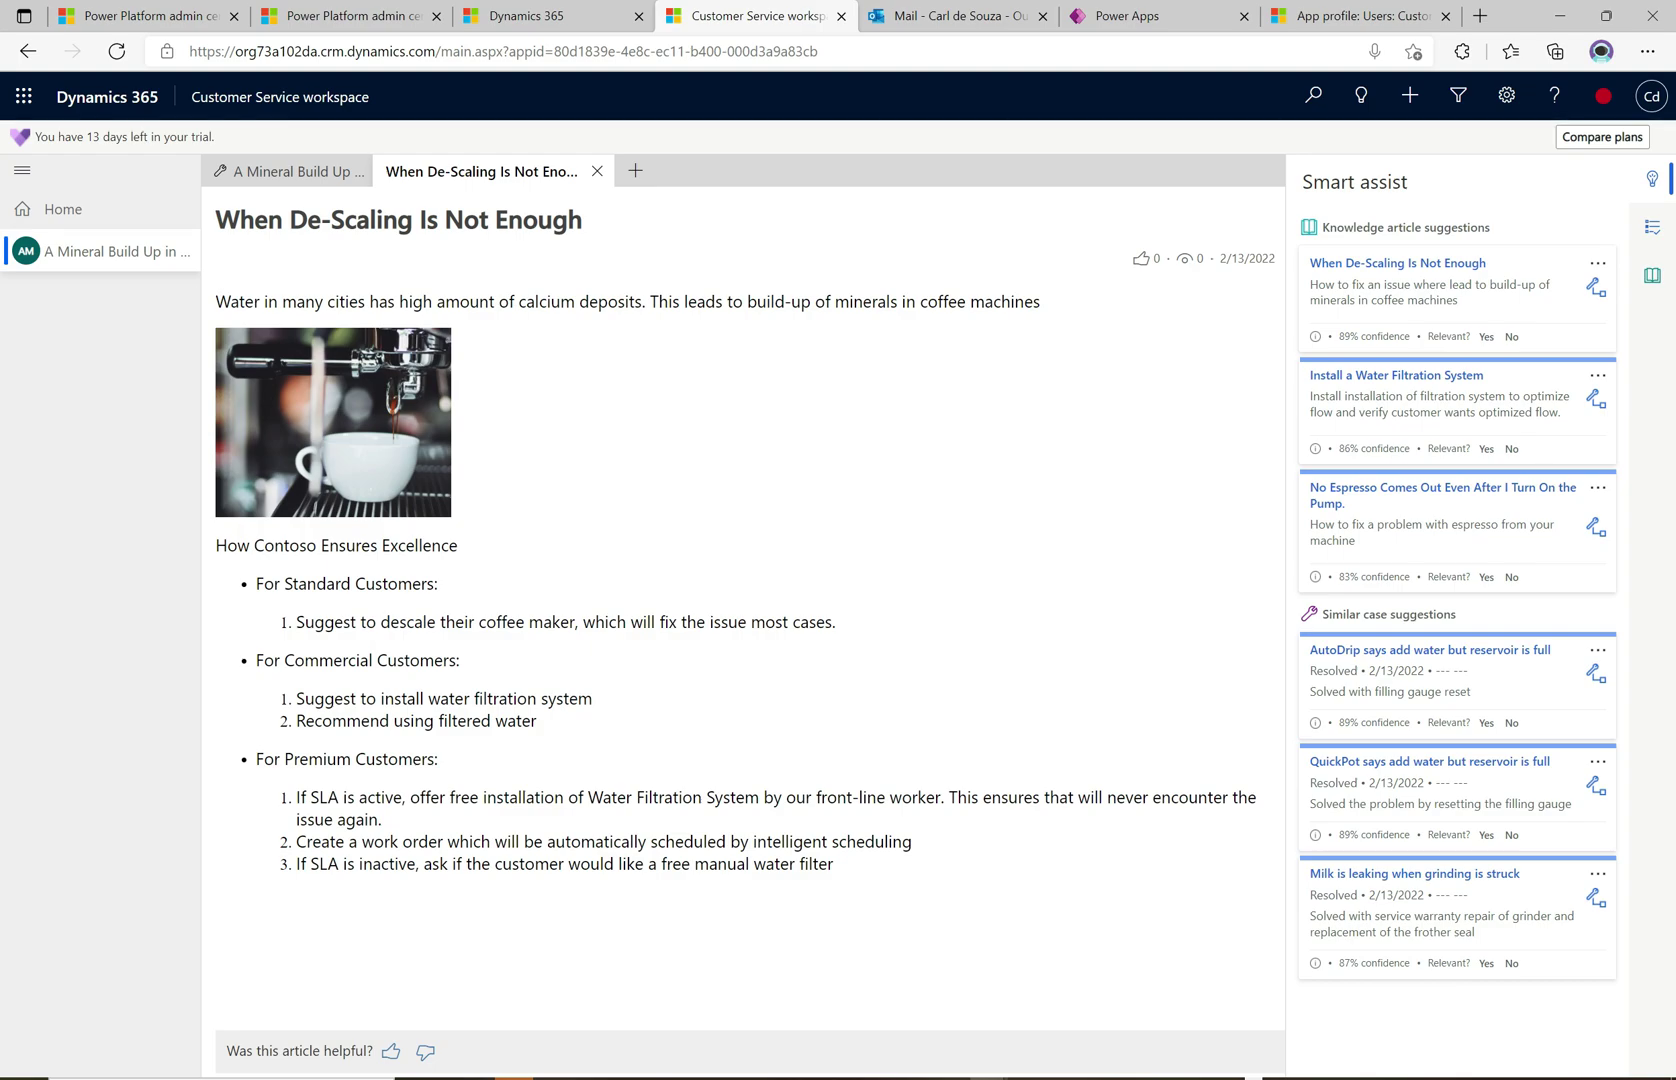
left_click(330, 173)
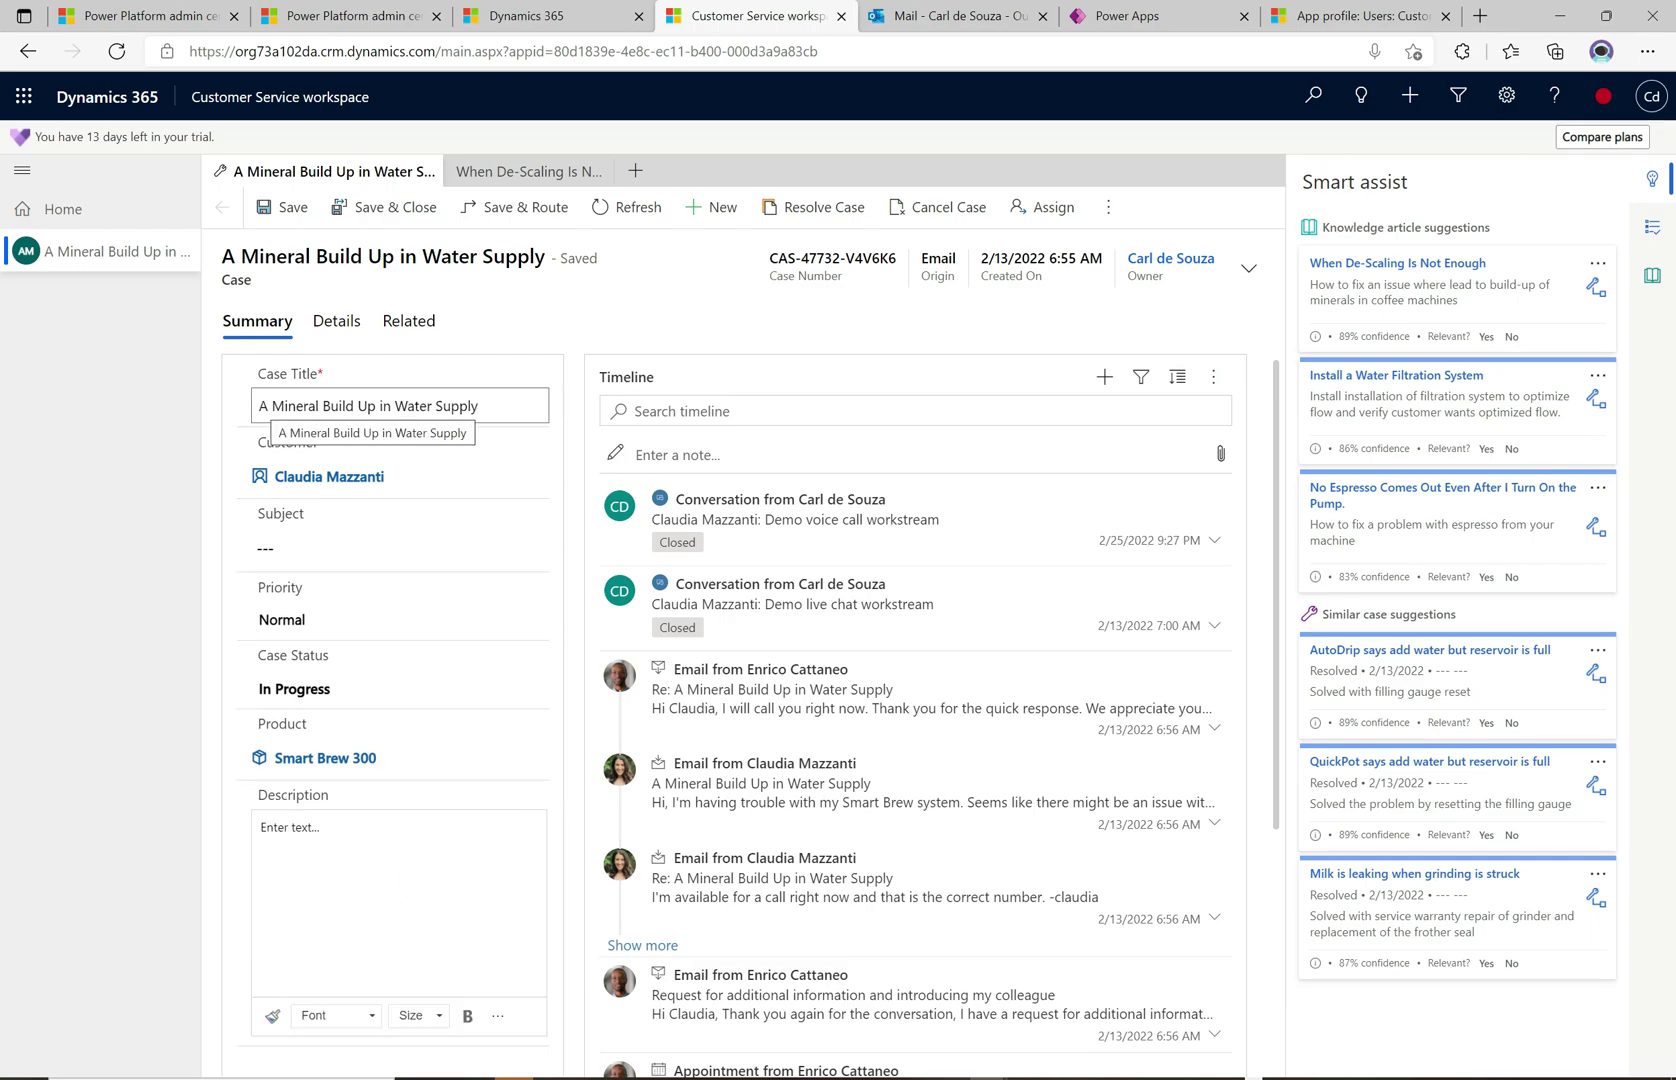
left_click(486, 174)
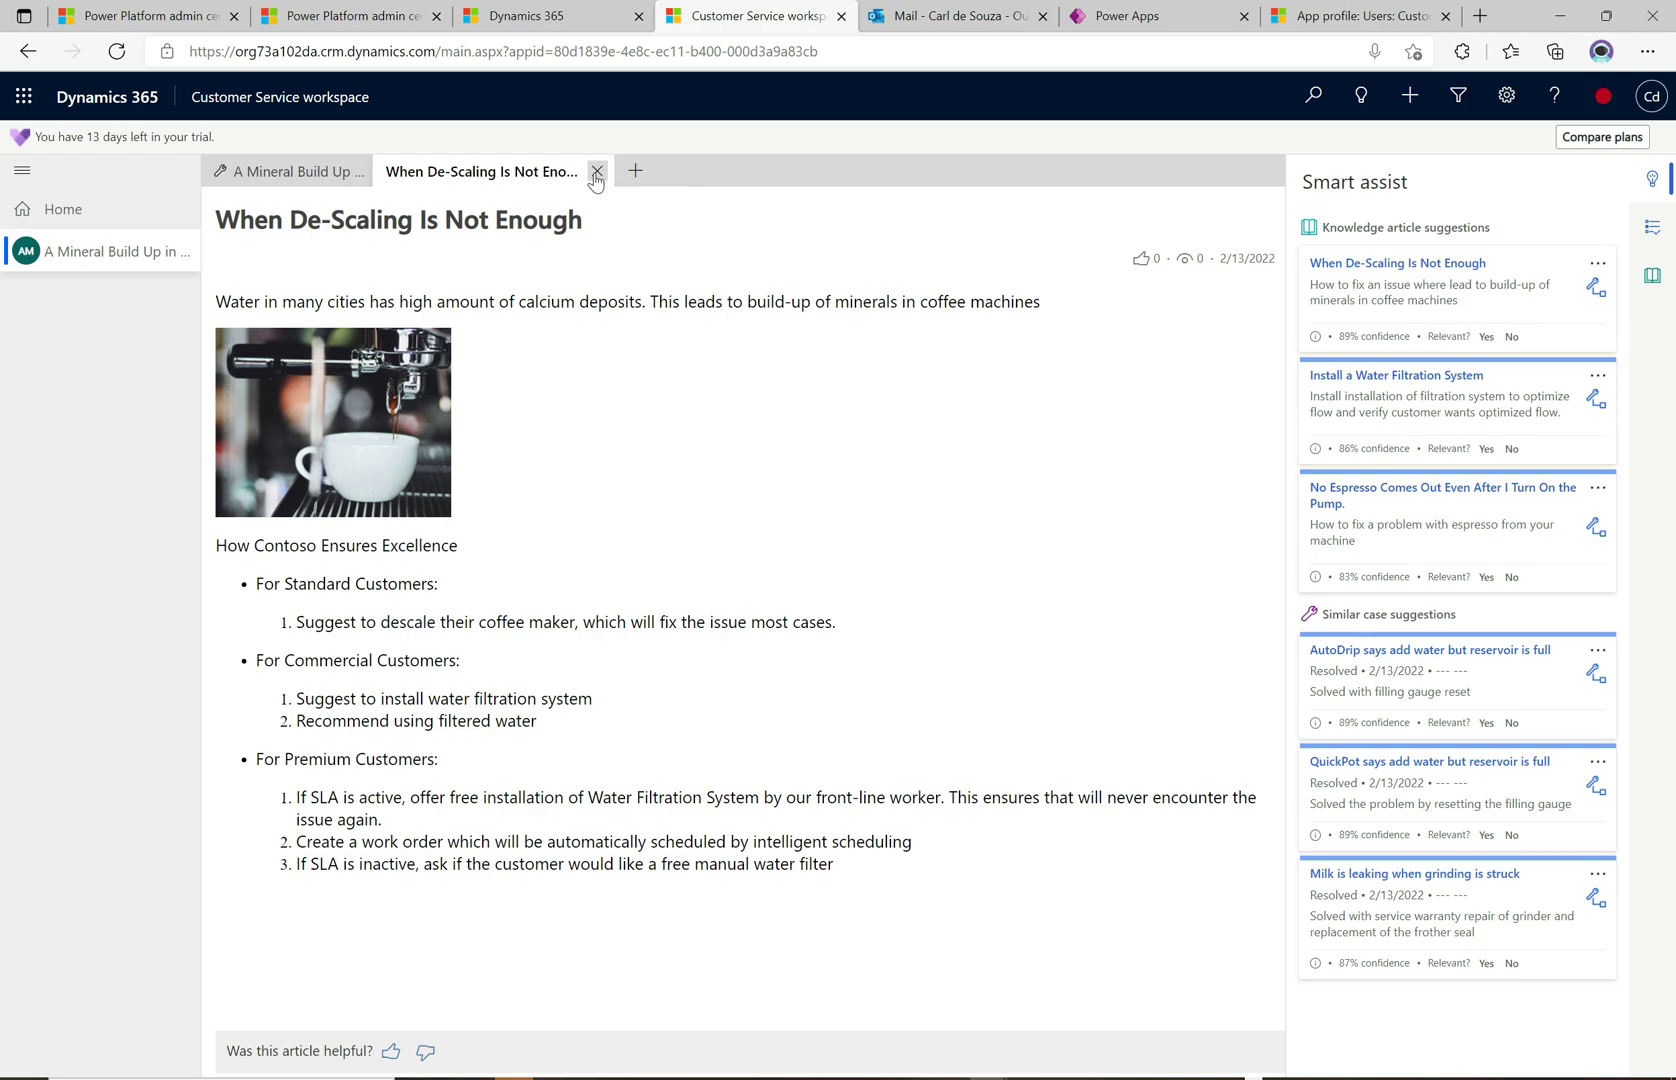
left_click(597, 172)
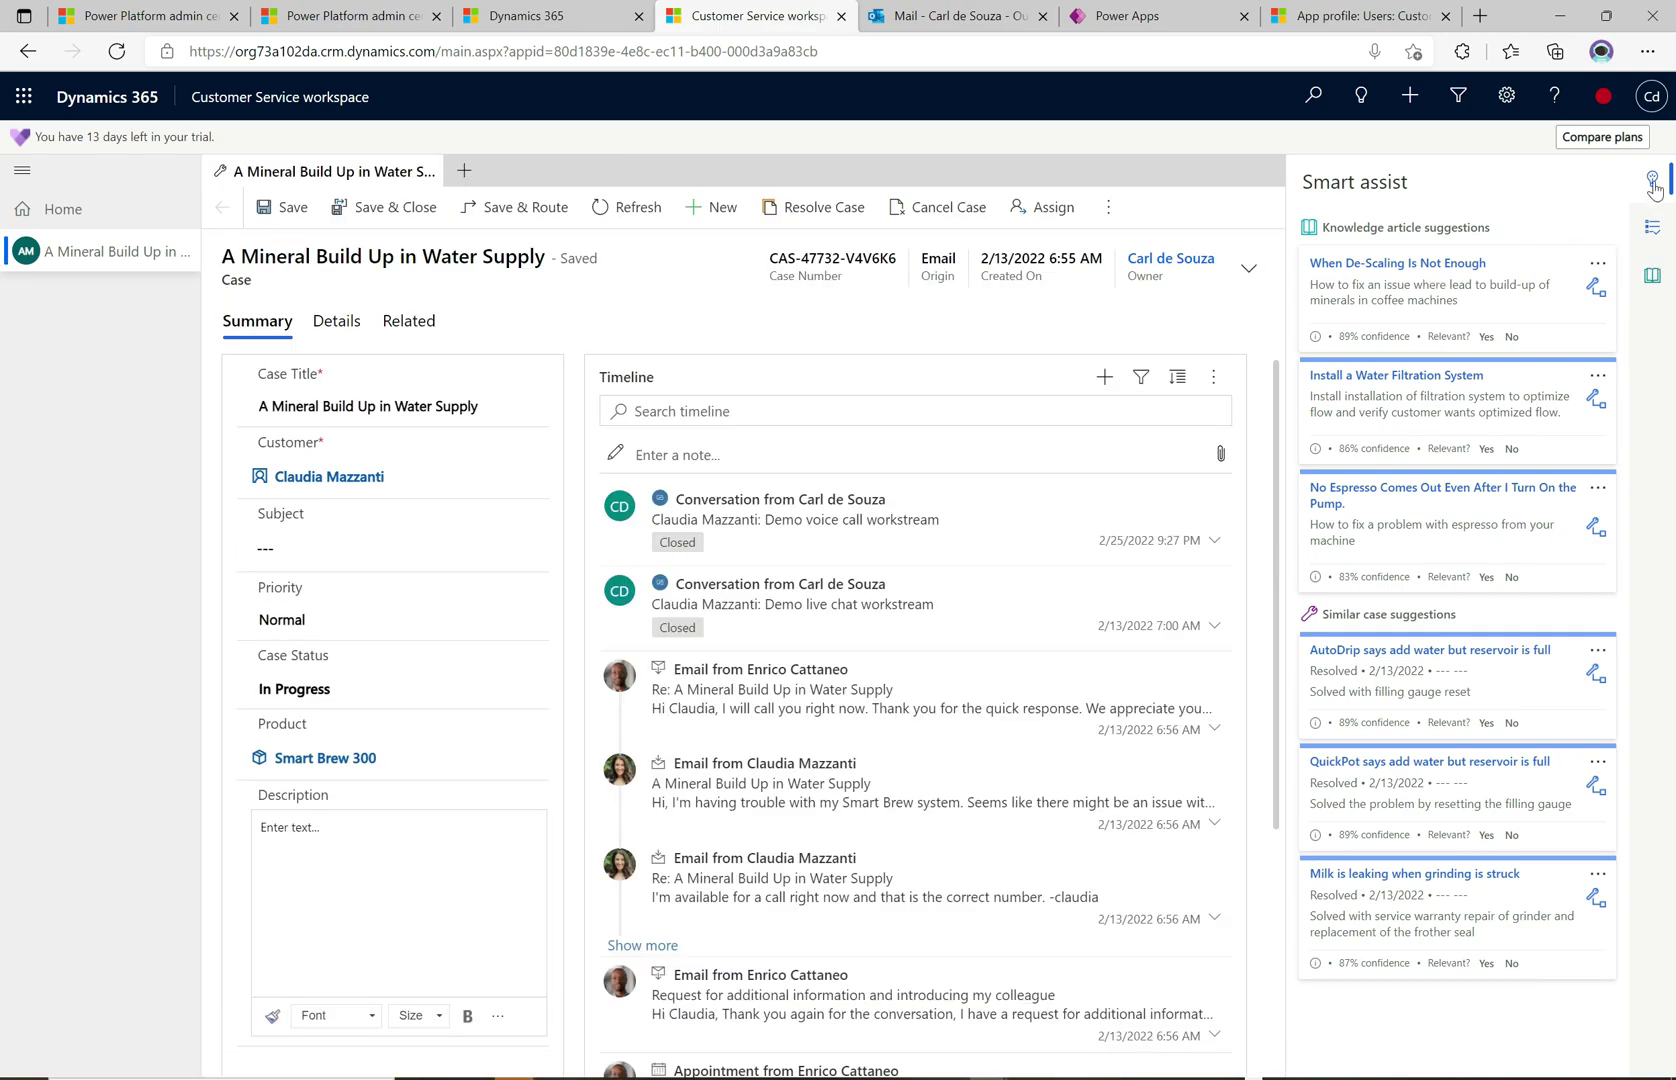
Step: Look through the case's Agent scripts and Smart assist tools, ending on Knowledge search
left_click(1652, 233)
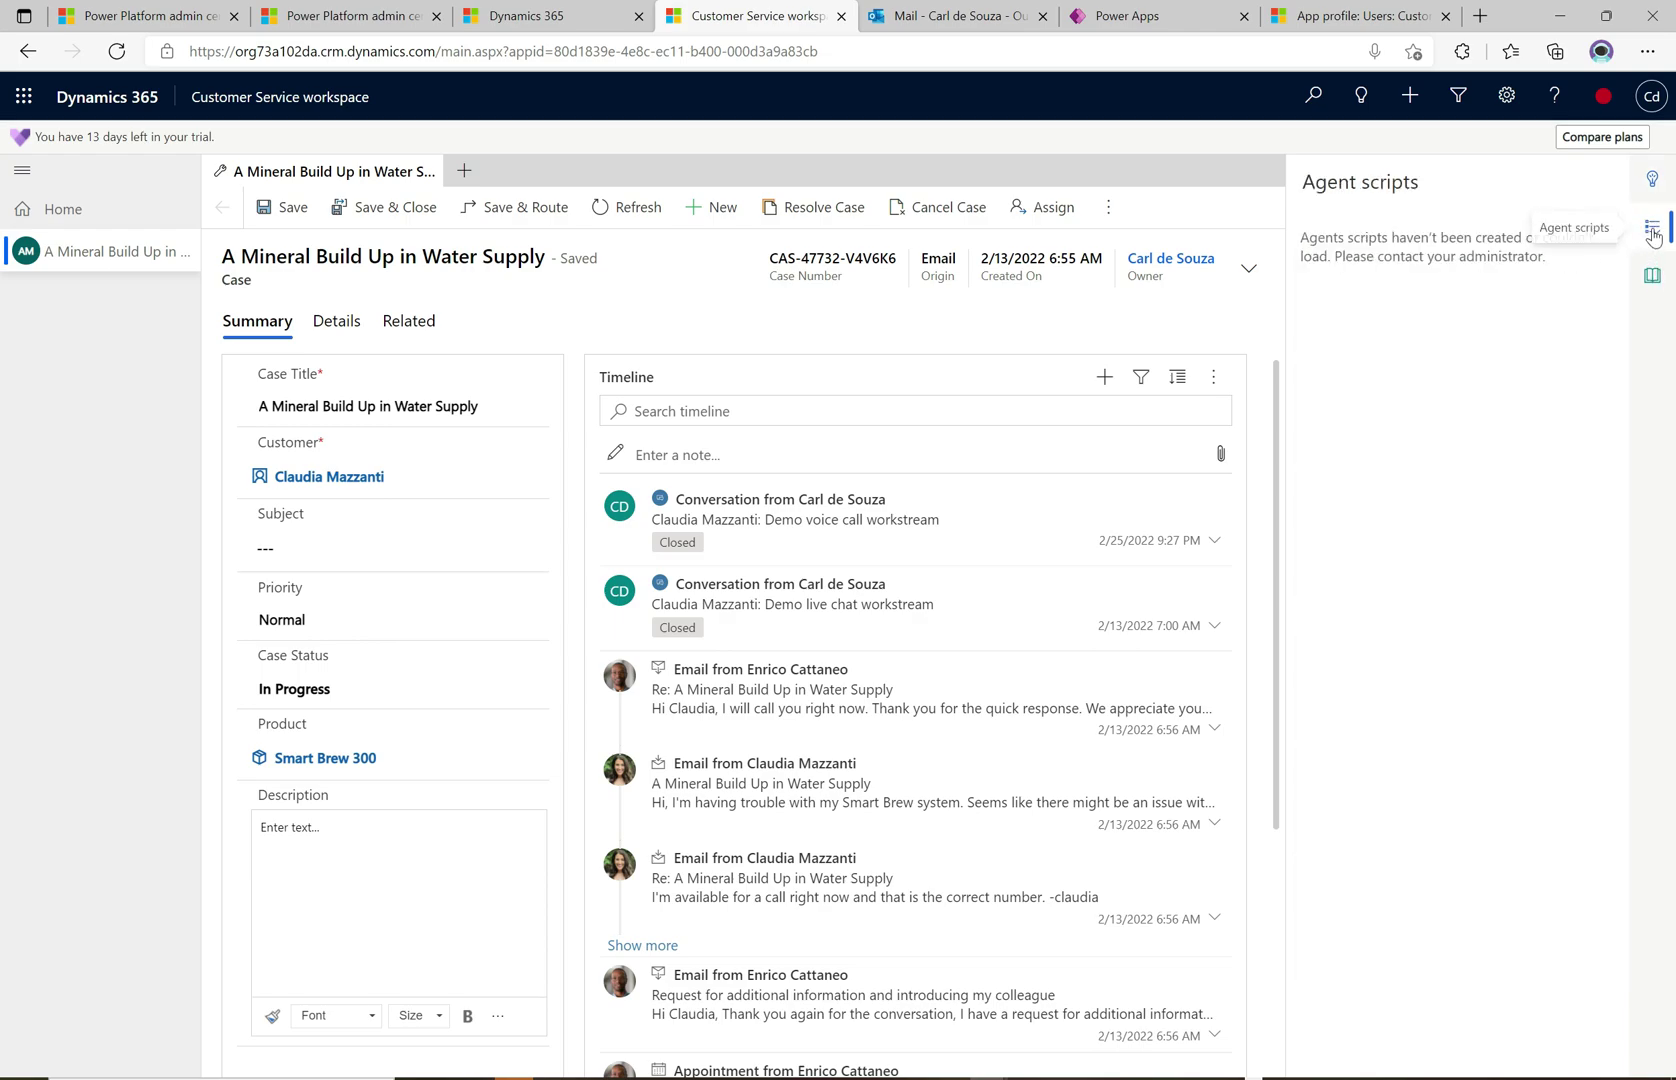
left_click(1652, 183)
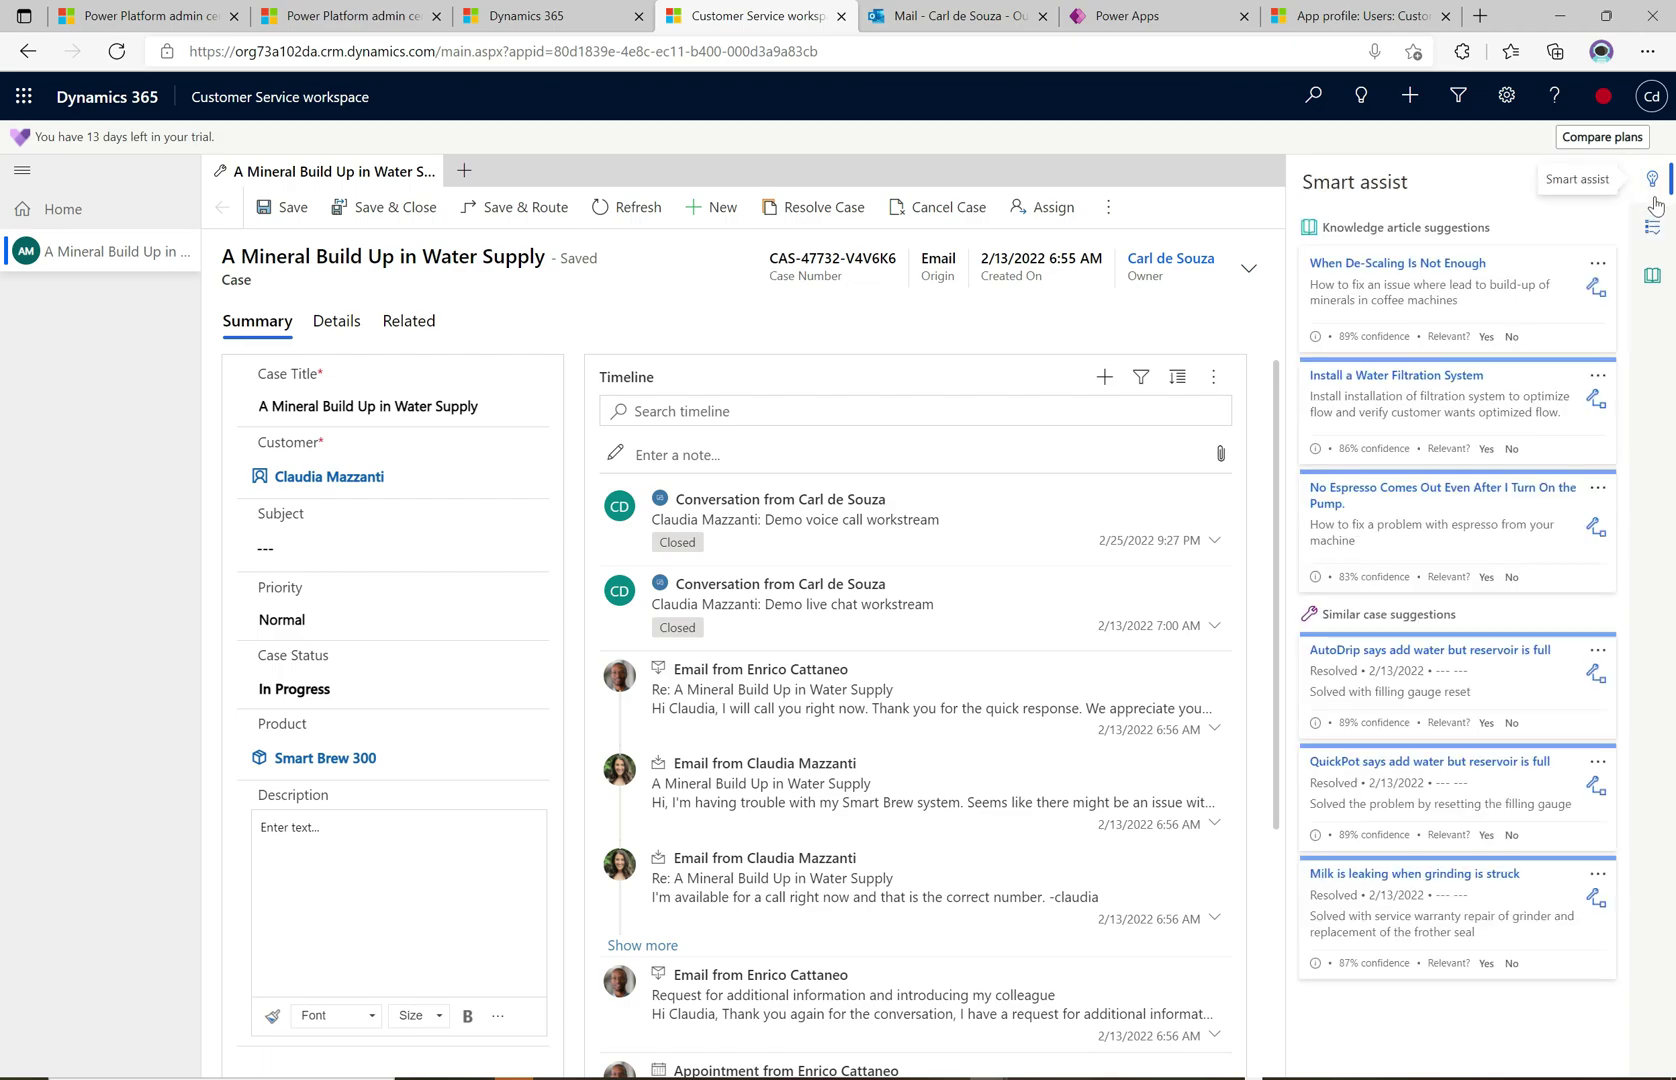
left_click(1652, 228)
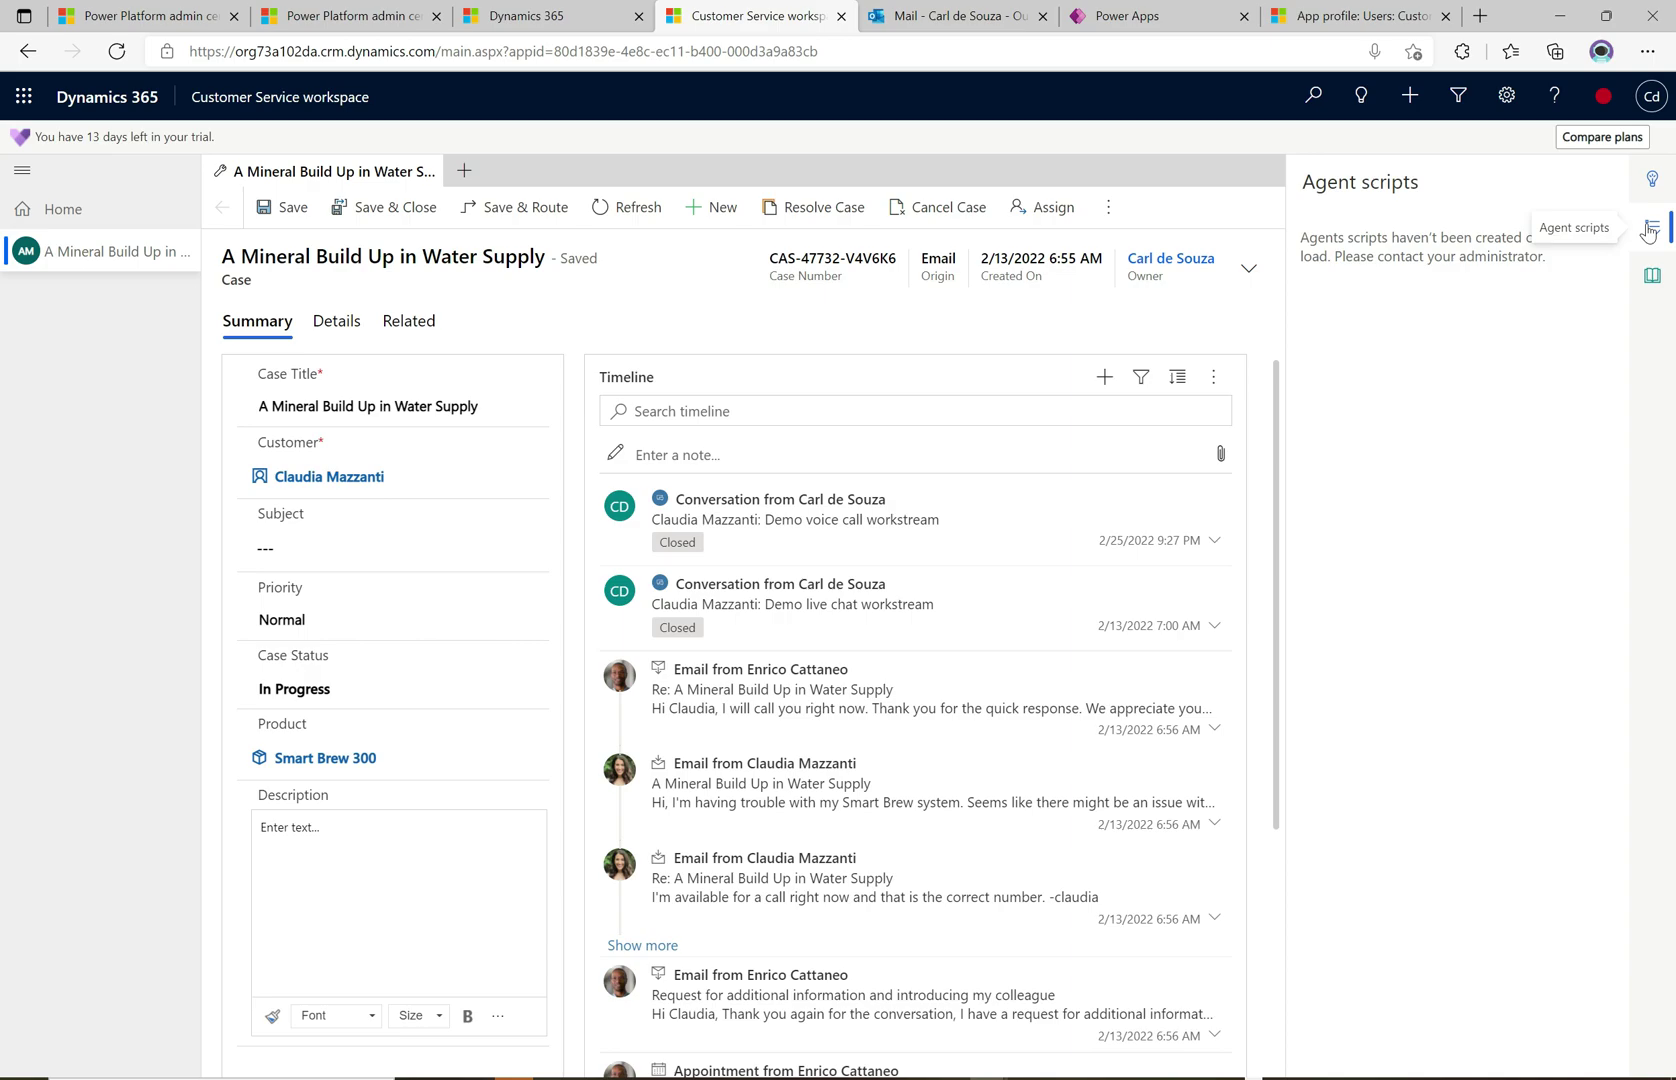
left_click(1652, 275)
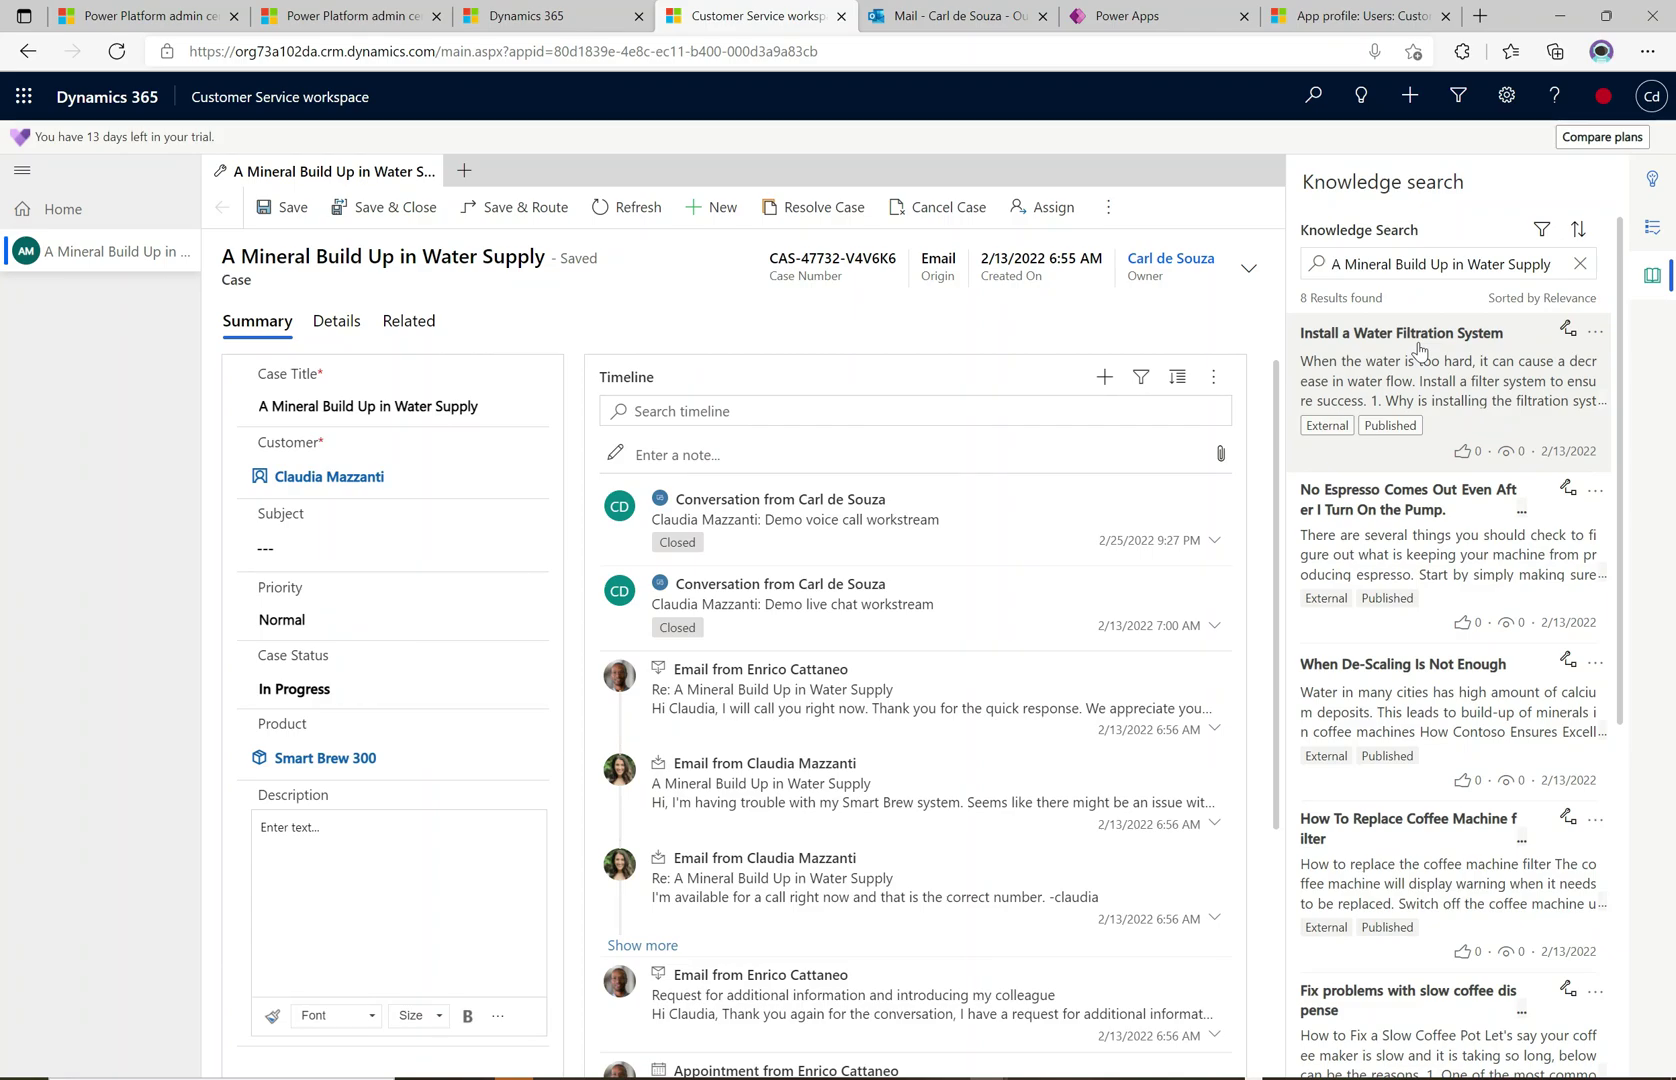
Step: Read the article "Install a Water Filtration System" and create an email with its content from the case
left_click(1350, 332)
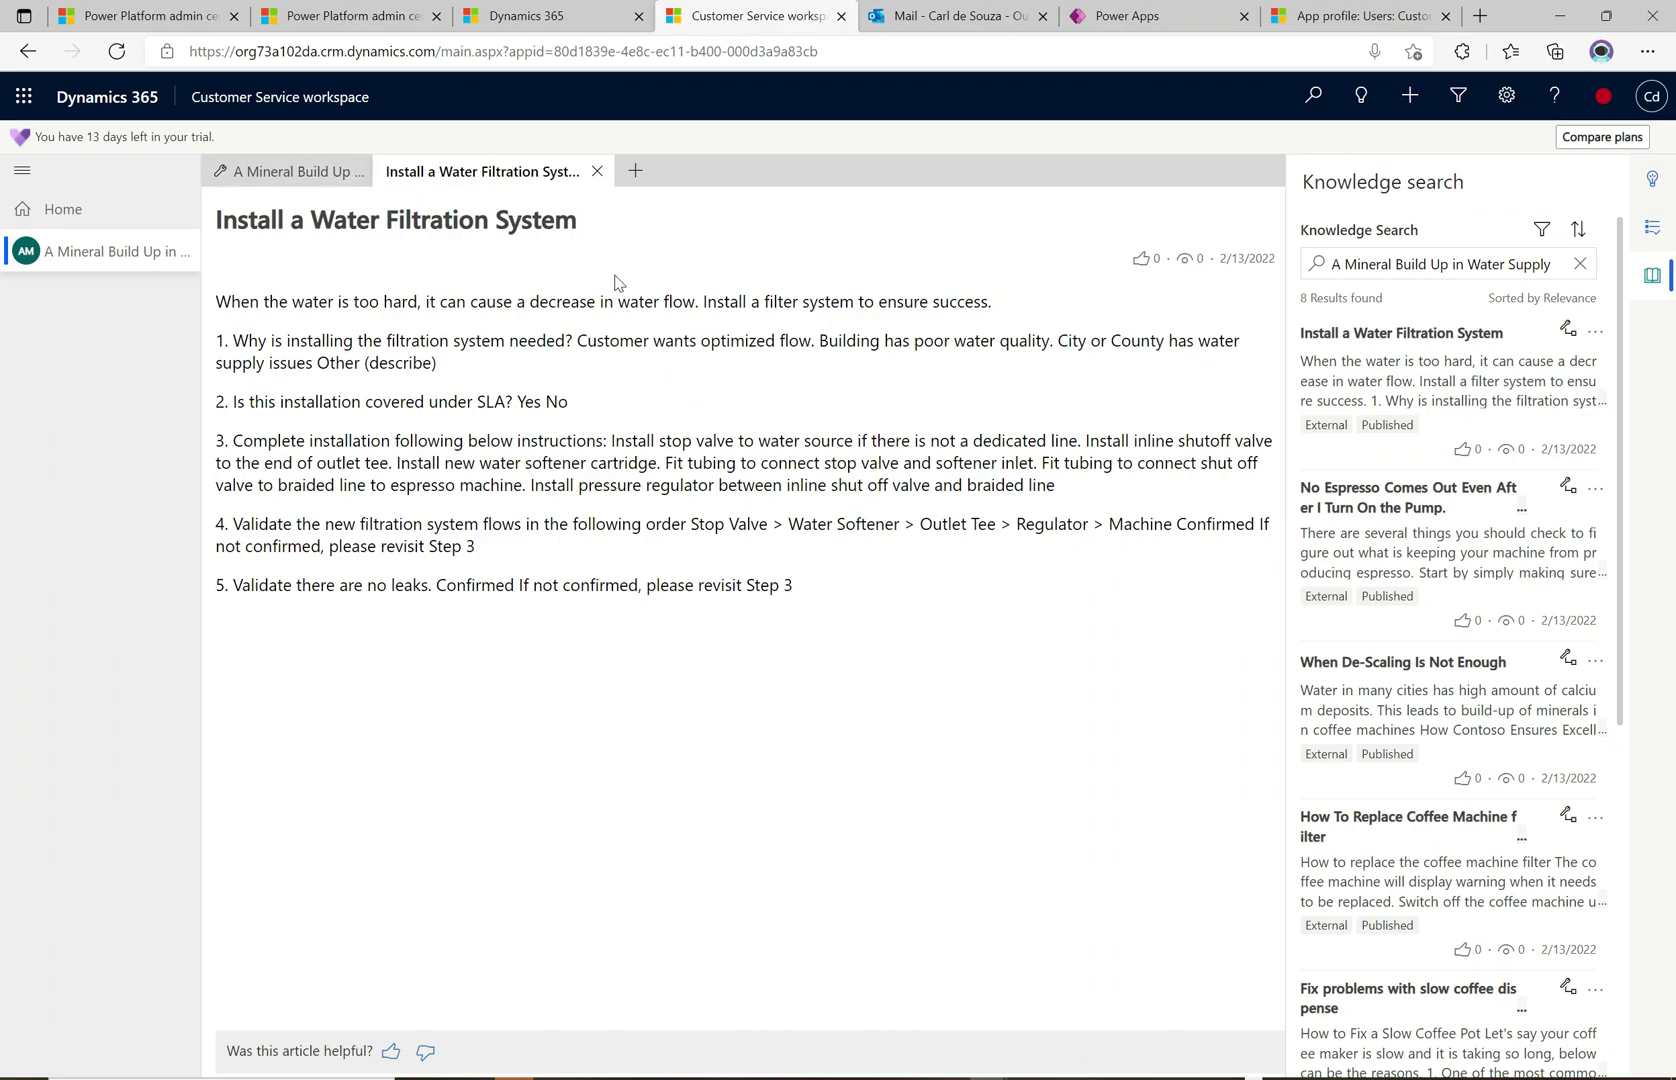
left_click(290, 172)
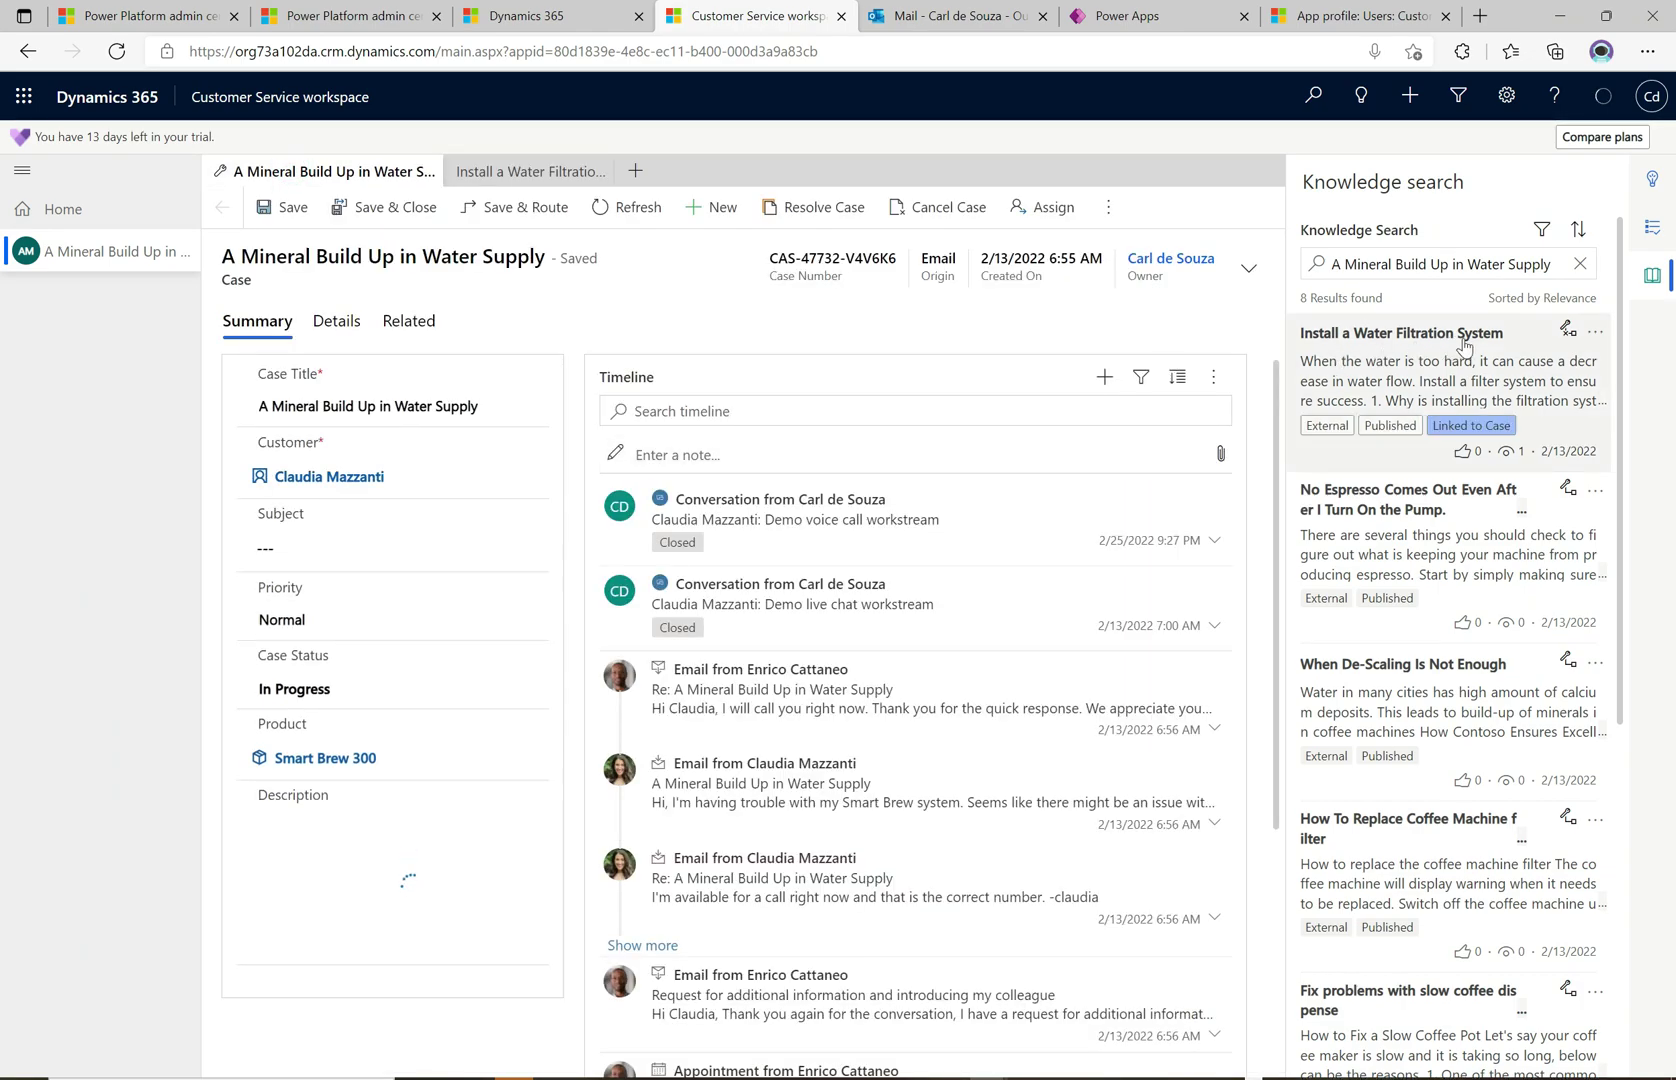
left_click(1597, 334)
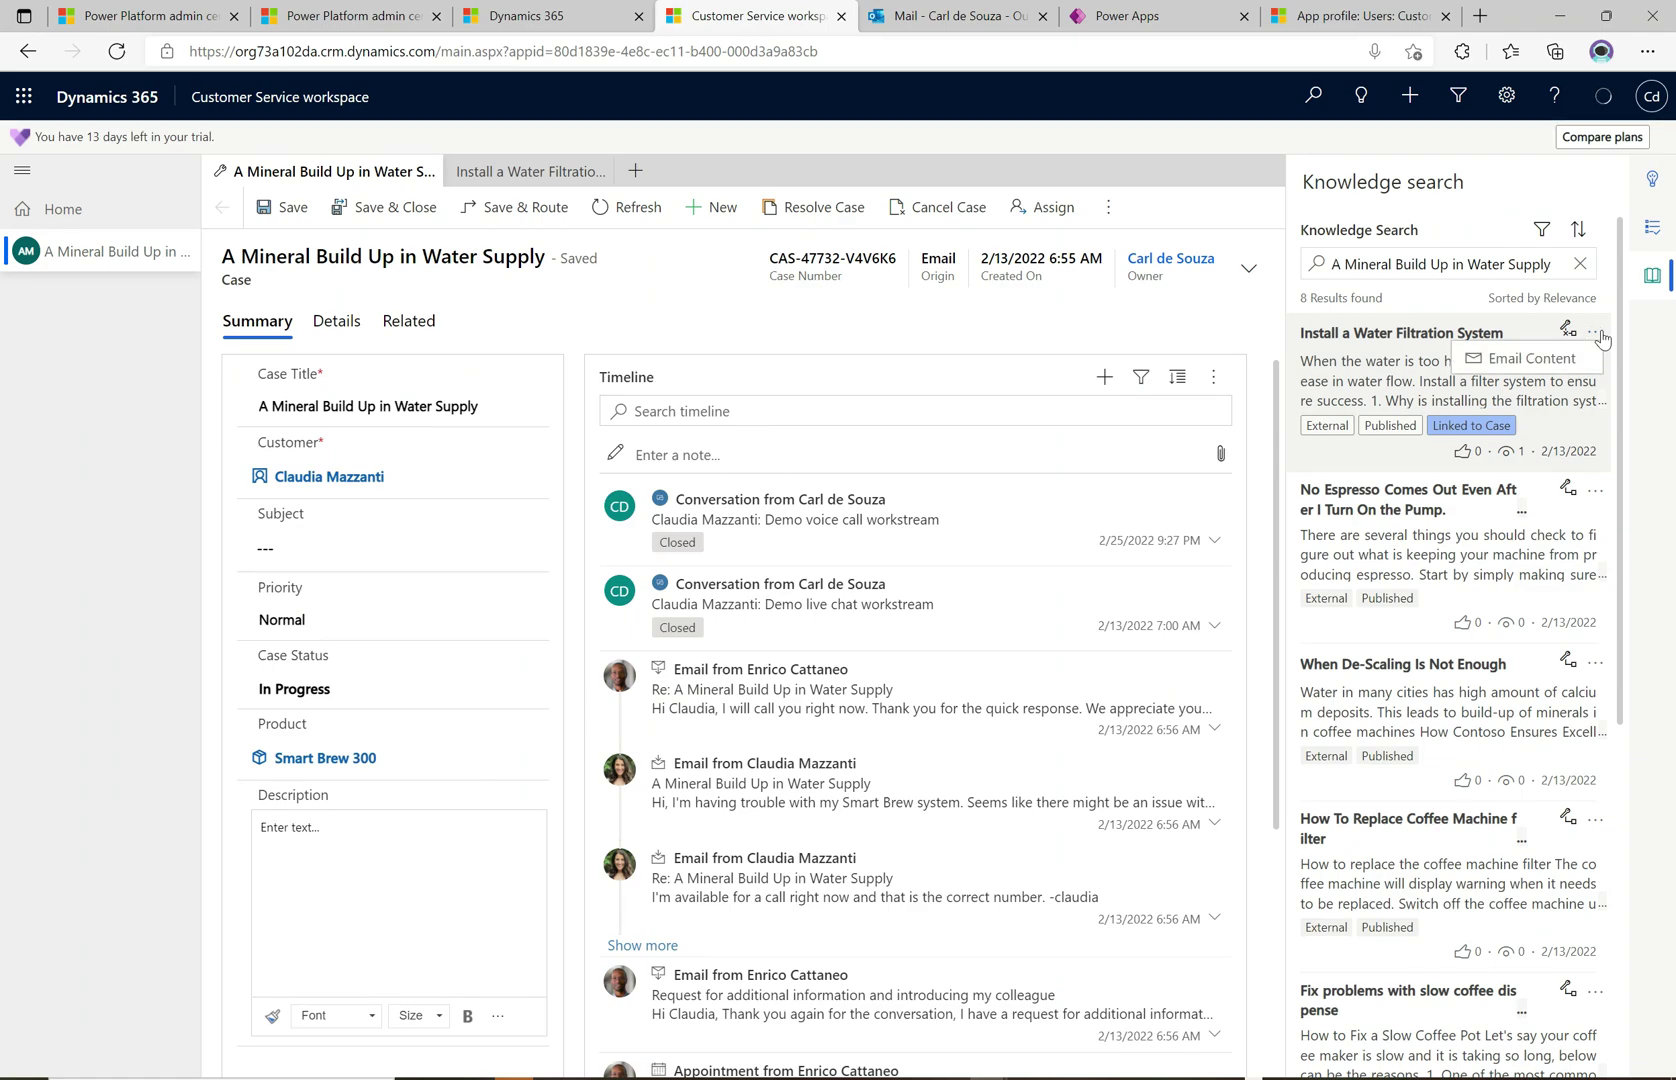
left_click(1531, 359)
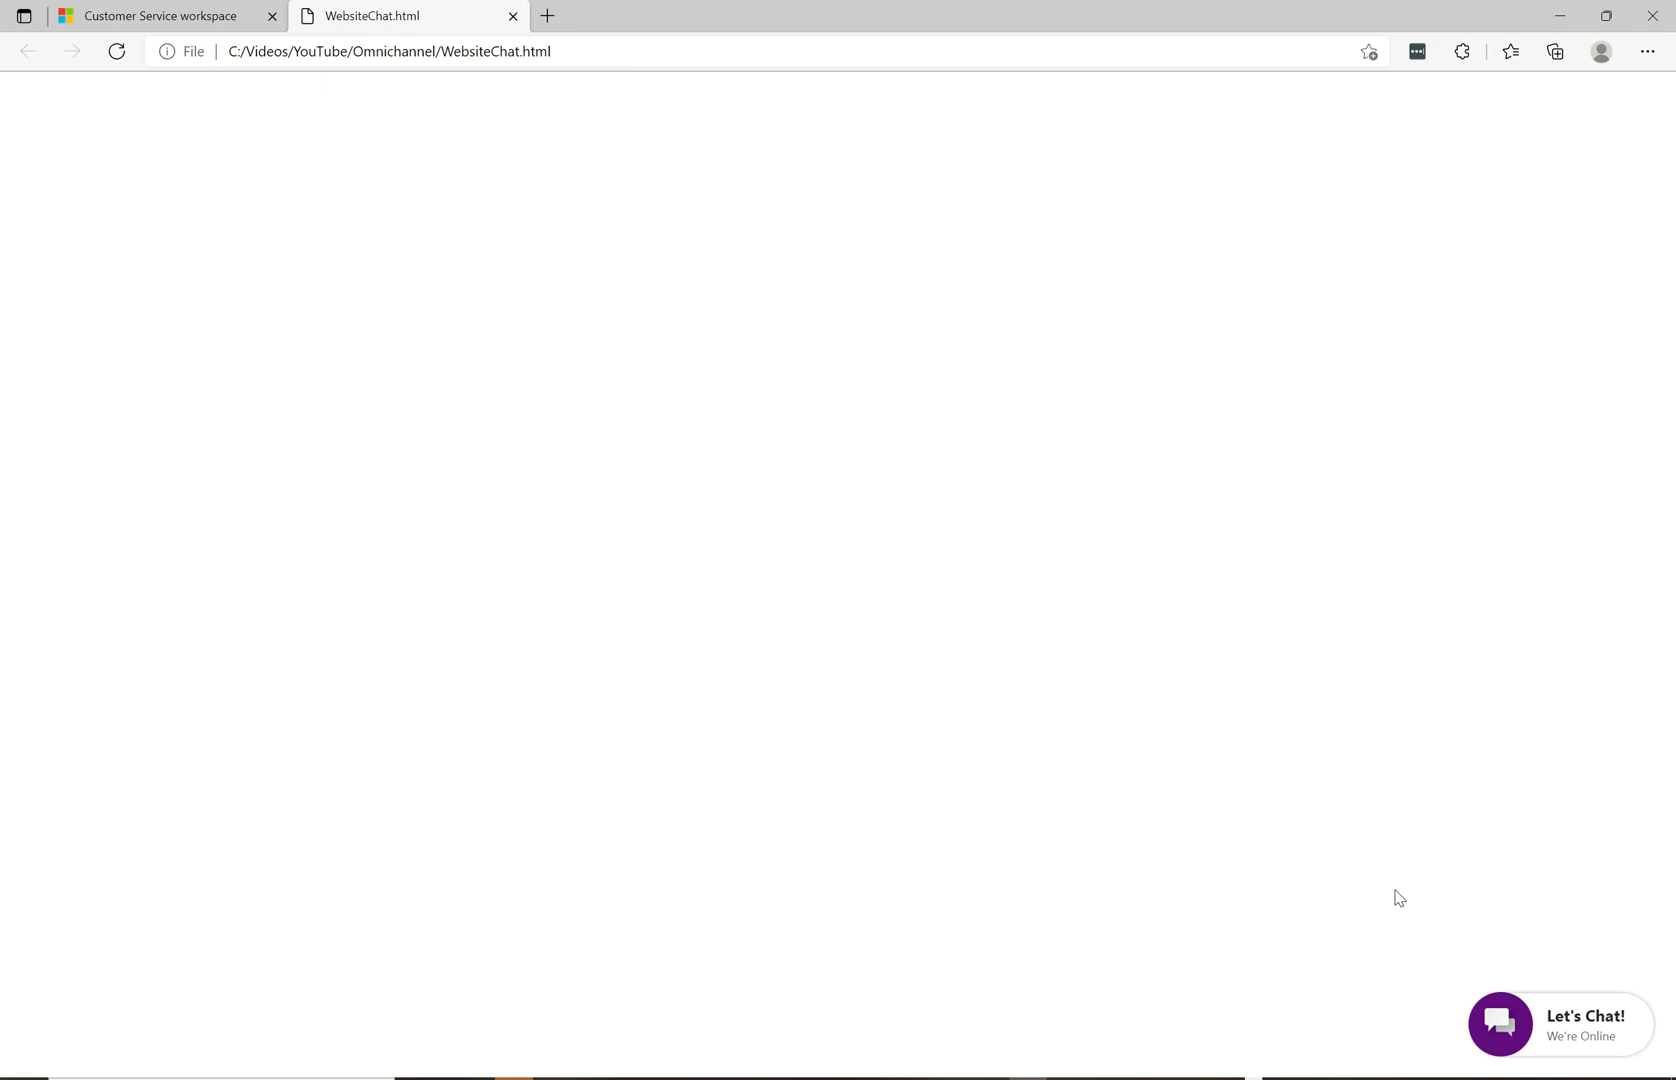
Step: Submit a website chat request for "1 - Sales" and accept the incoming chat in Customer Service workspace
left_click(1590, 1028)
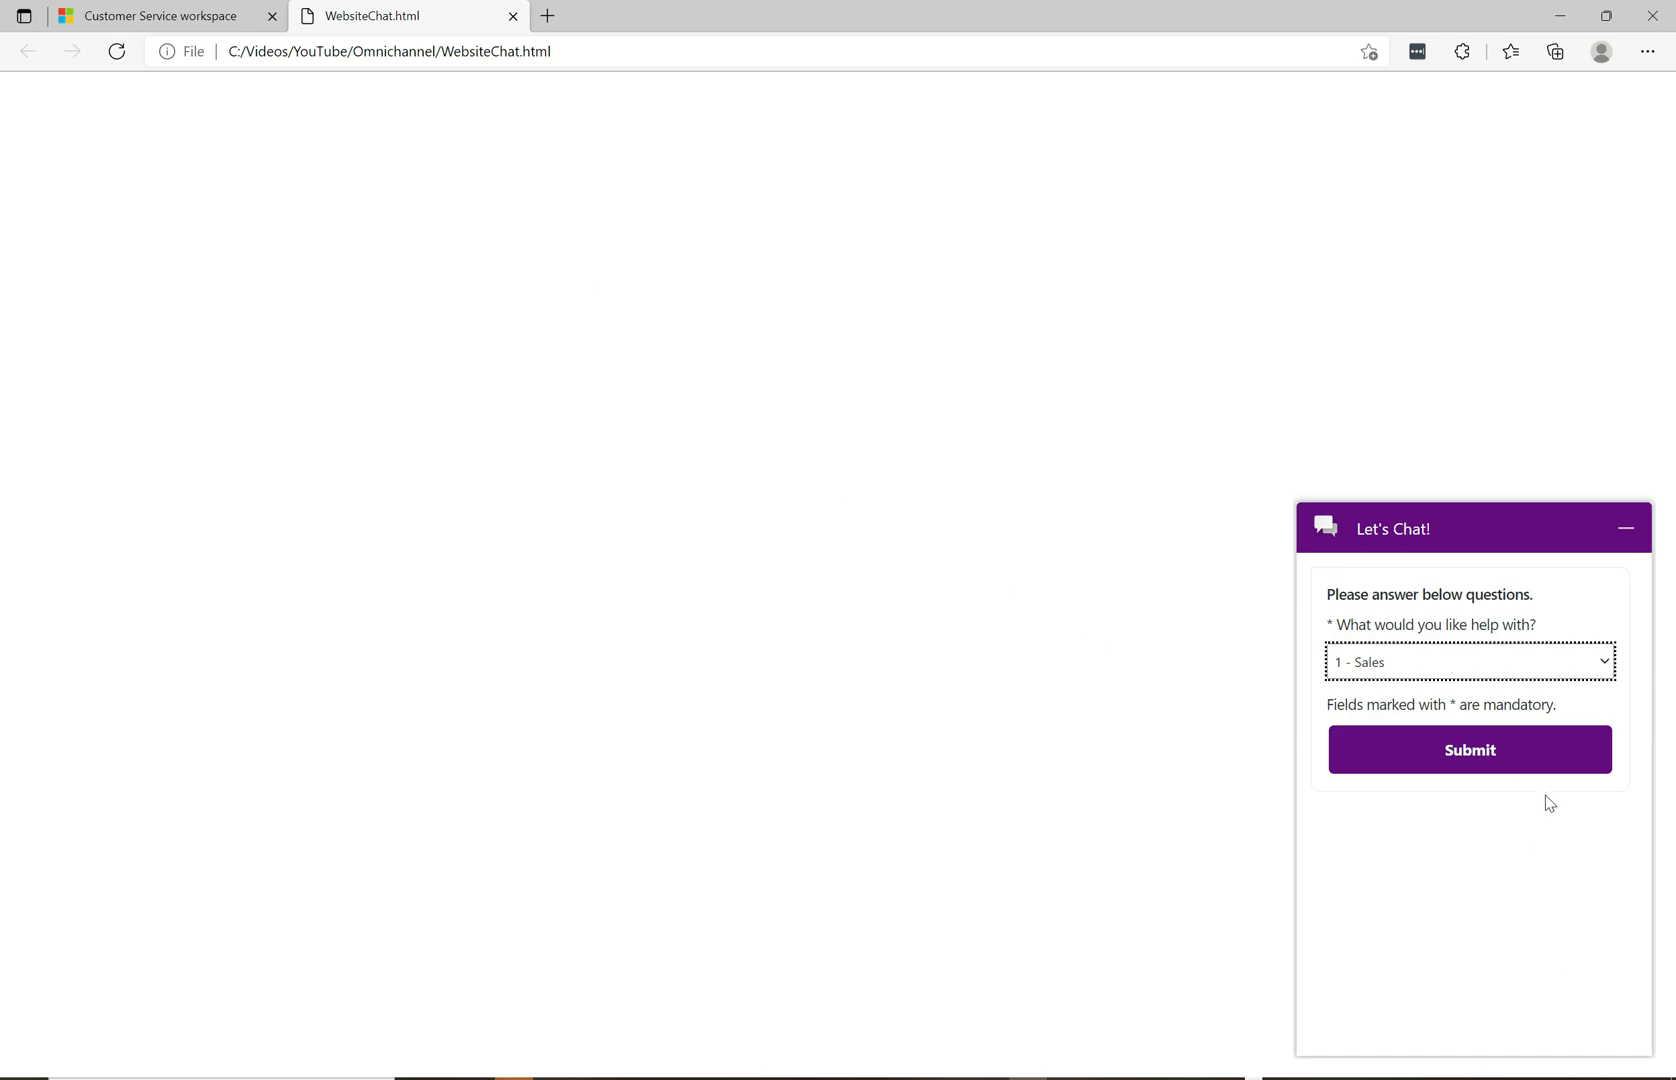
left_click(1487, 755)
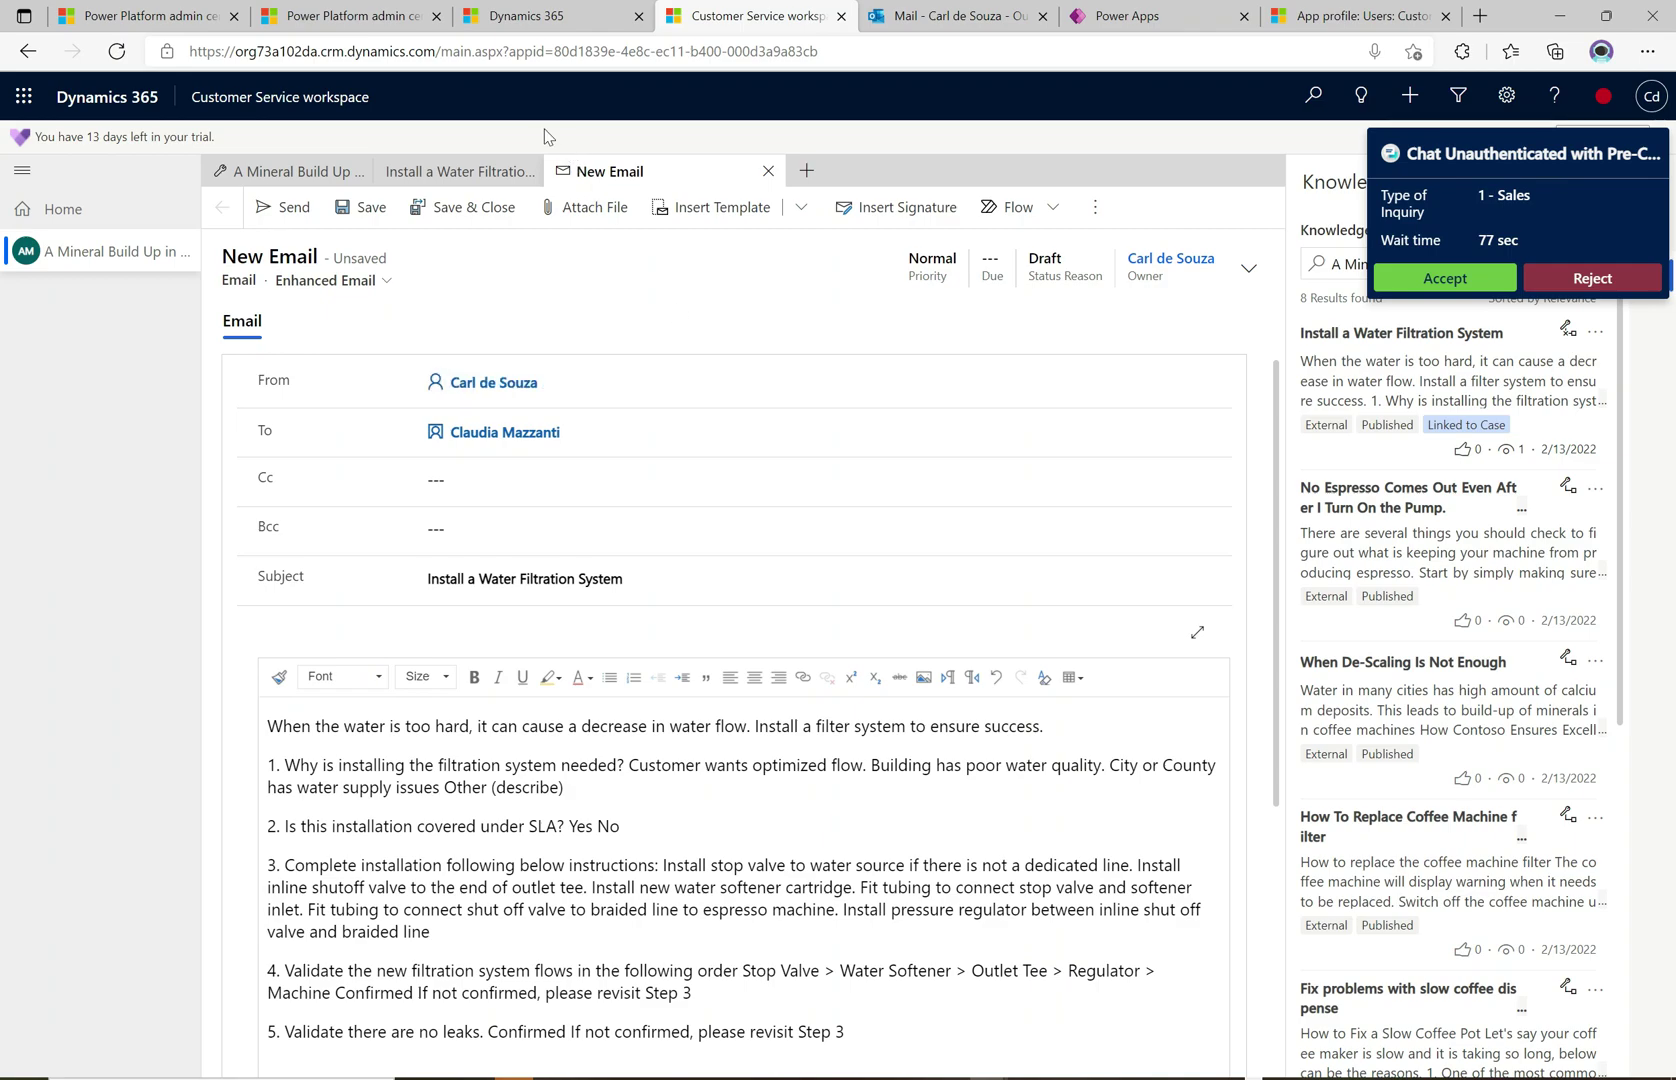
left_click(1459, 283)
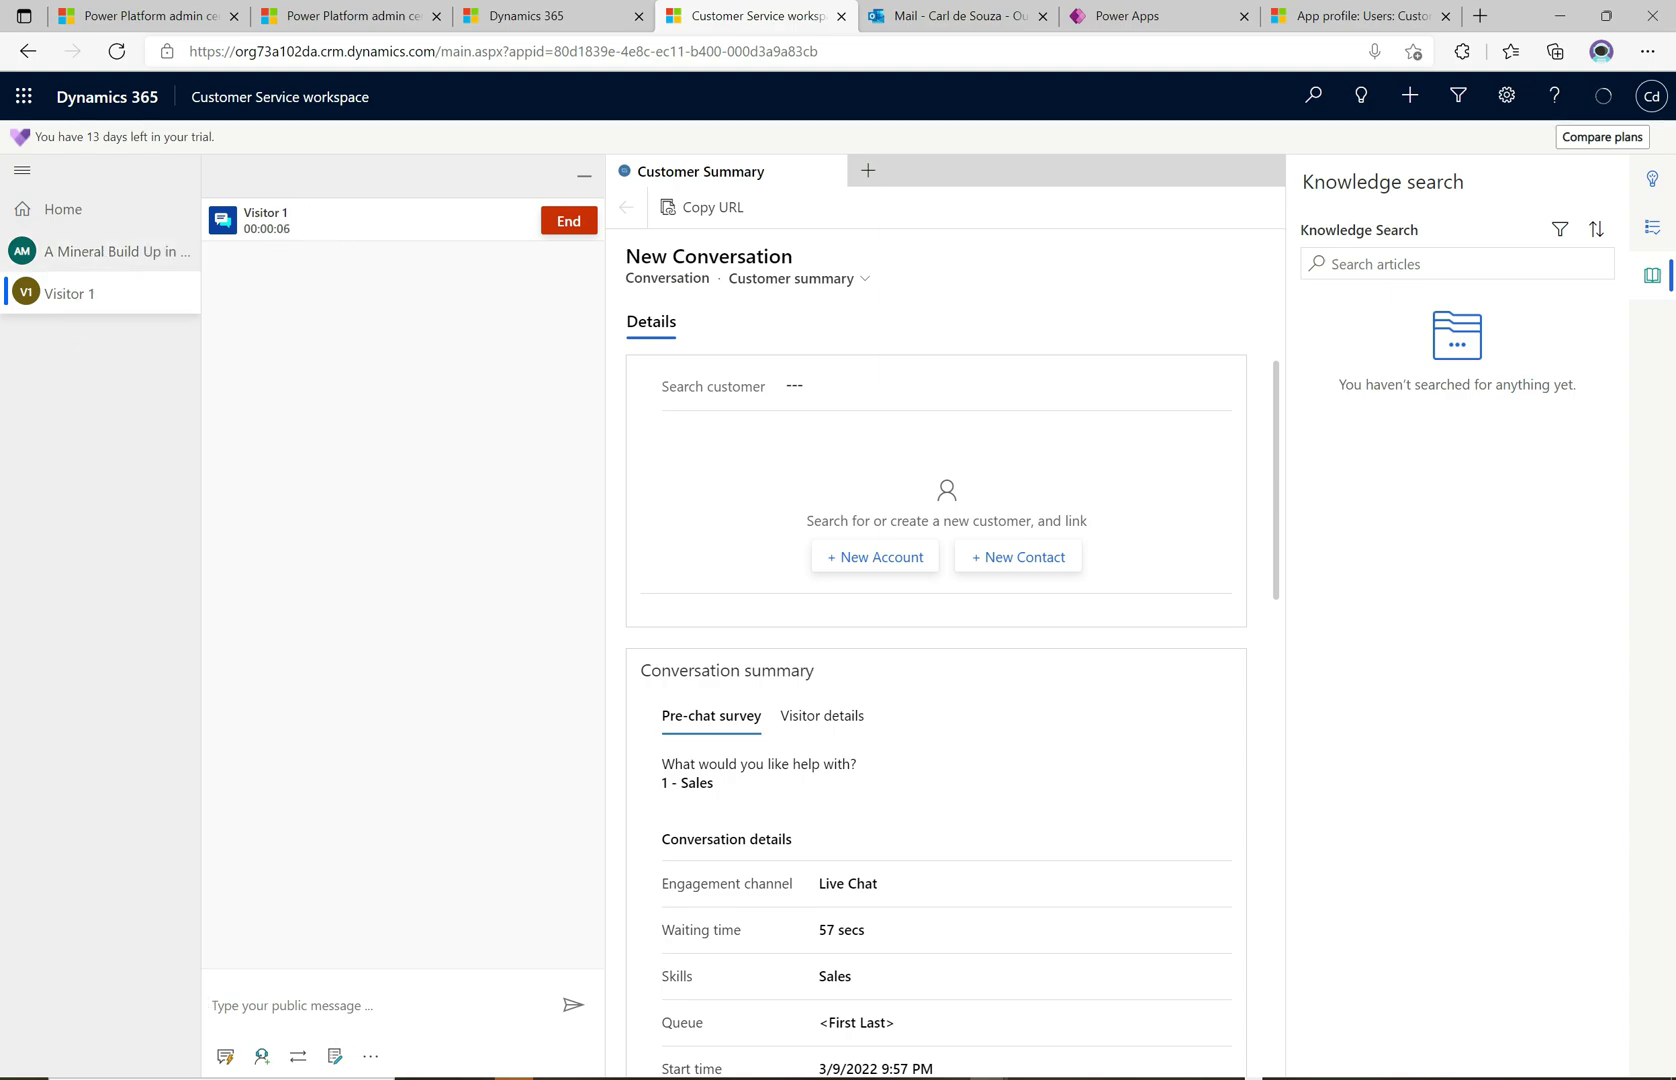
Step: Send "Hi" to the visitor from the workspace and reply "I need some help" from the WebsiteChat.html chat
type("Hi")
key("Return")
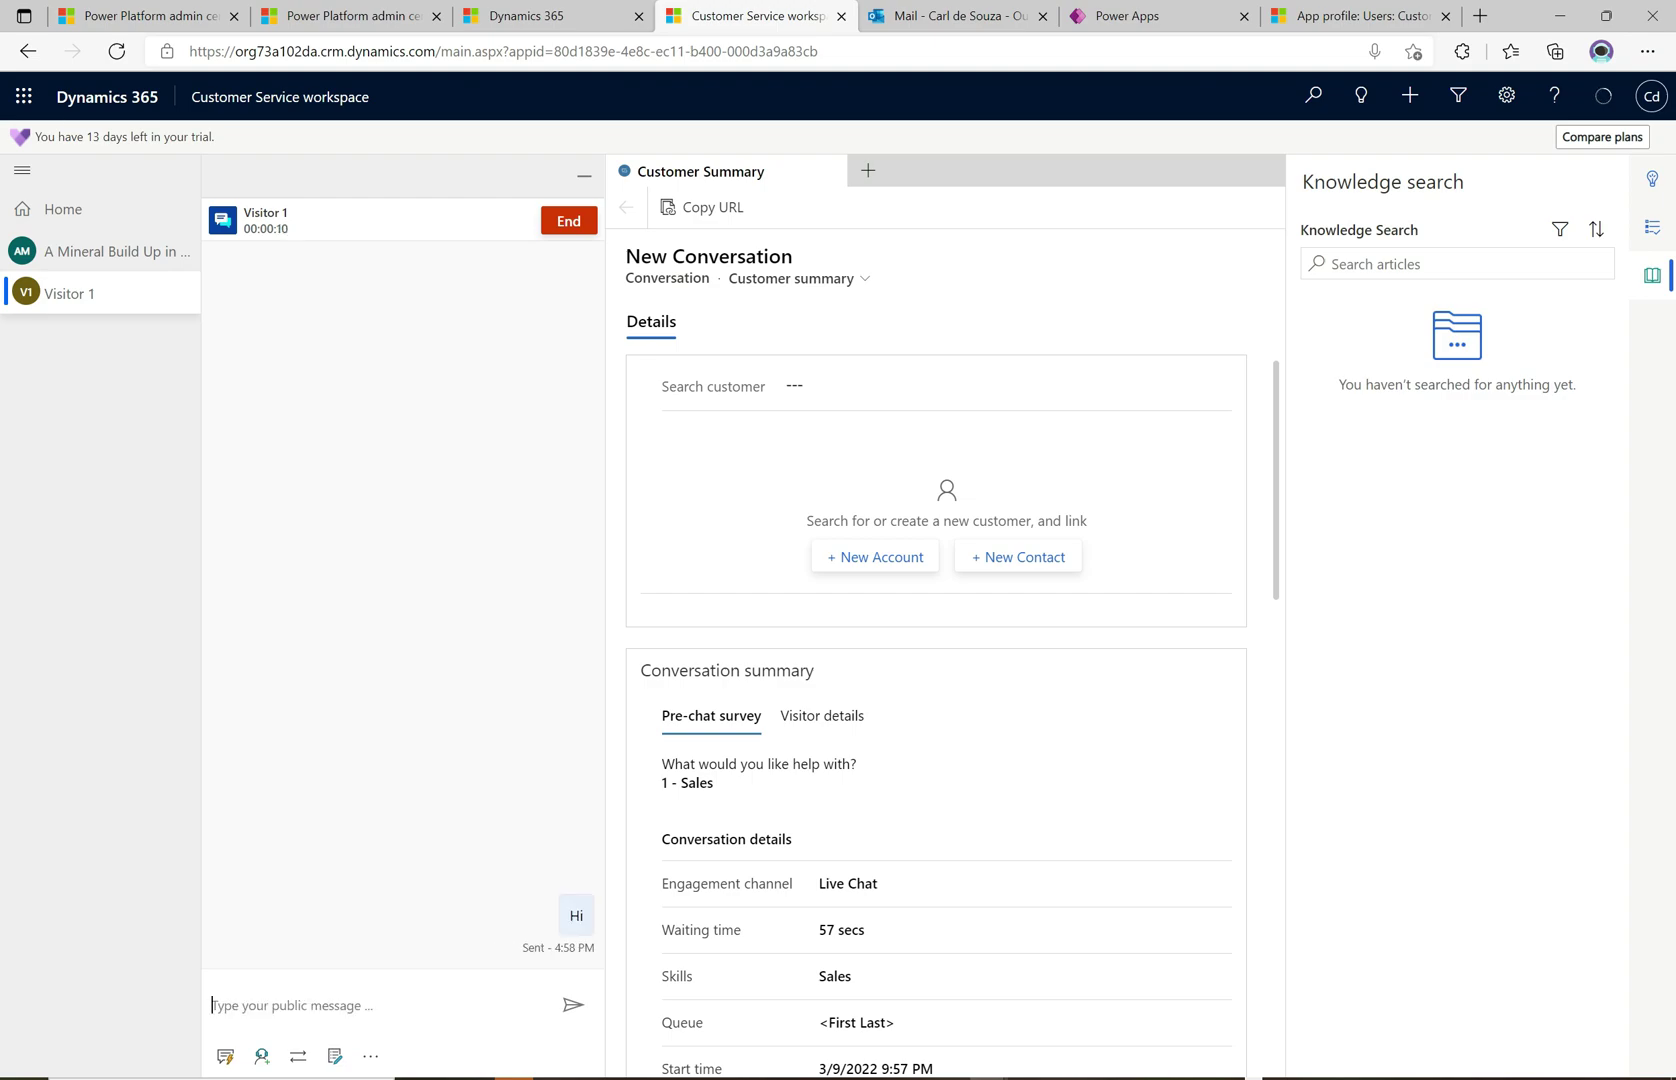
key("alt+Tab")
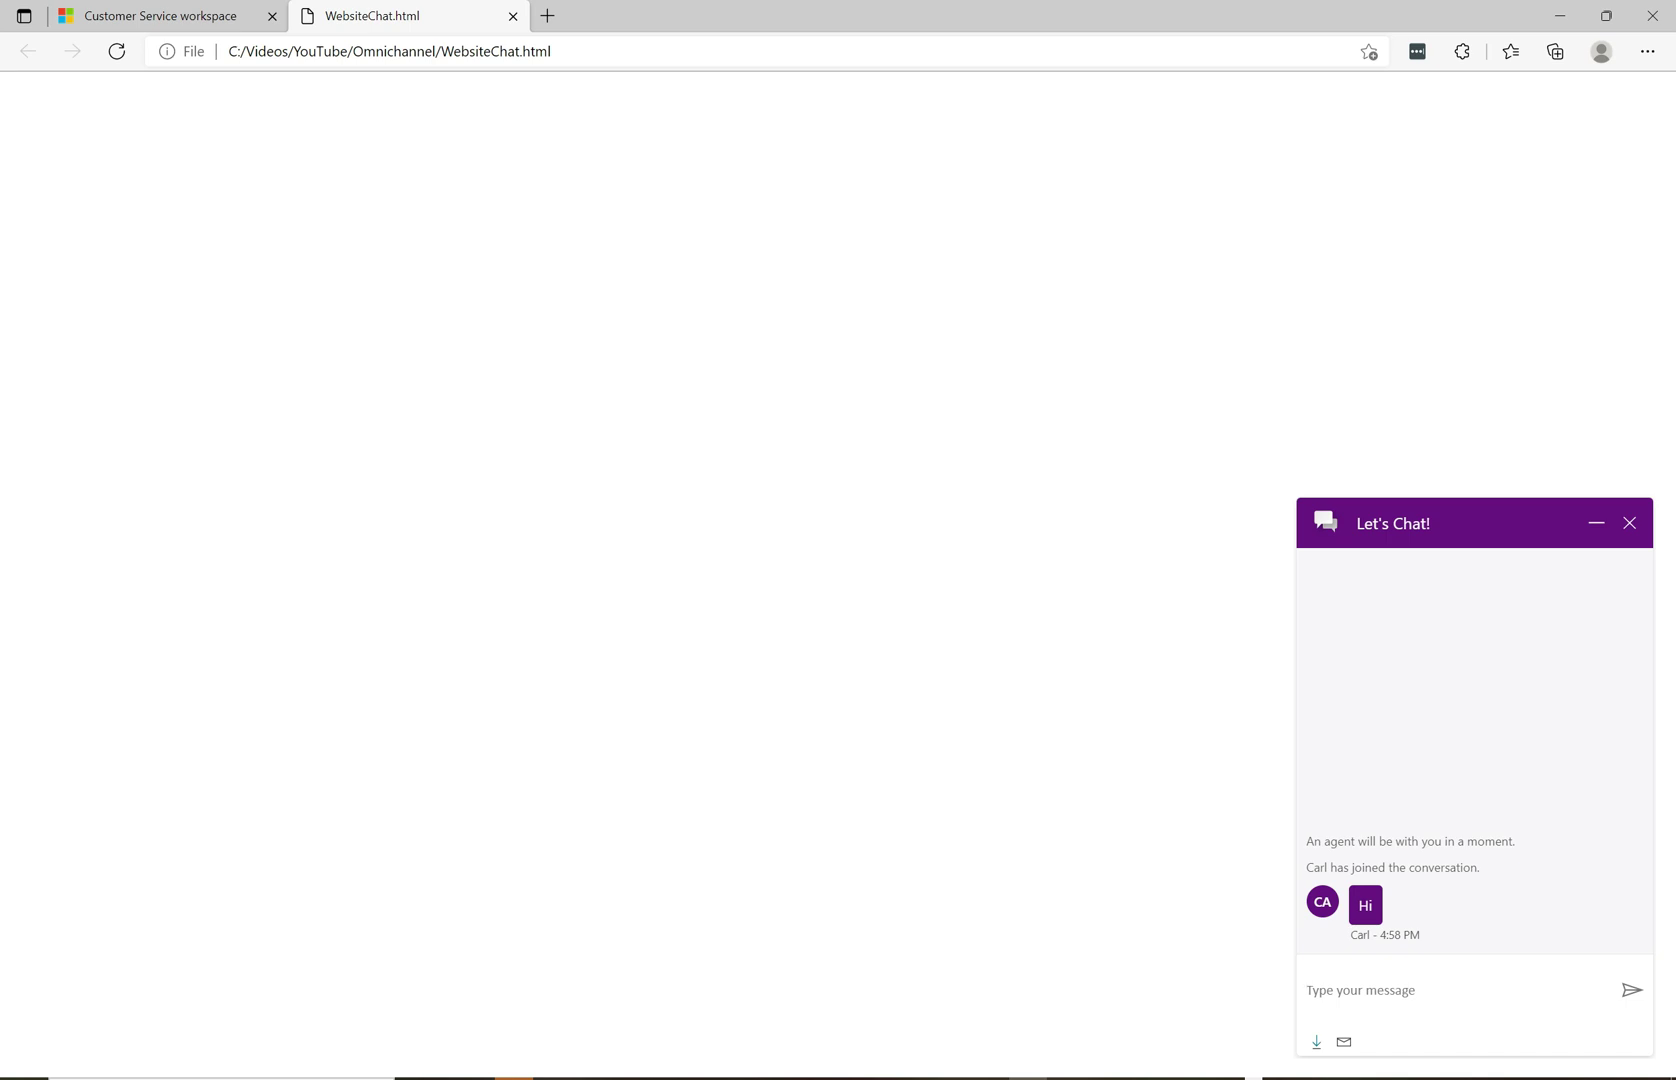
type("I need some help")
key("Return")
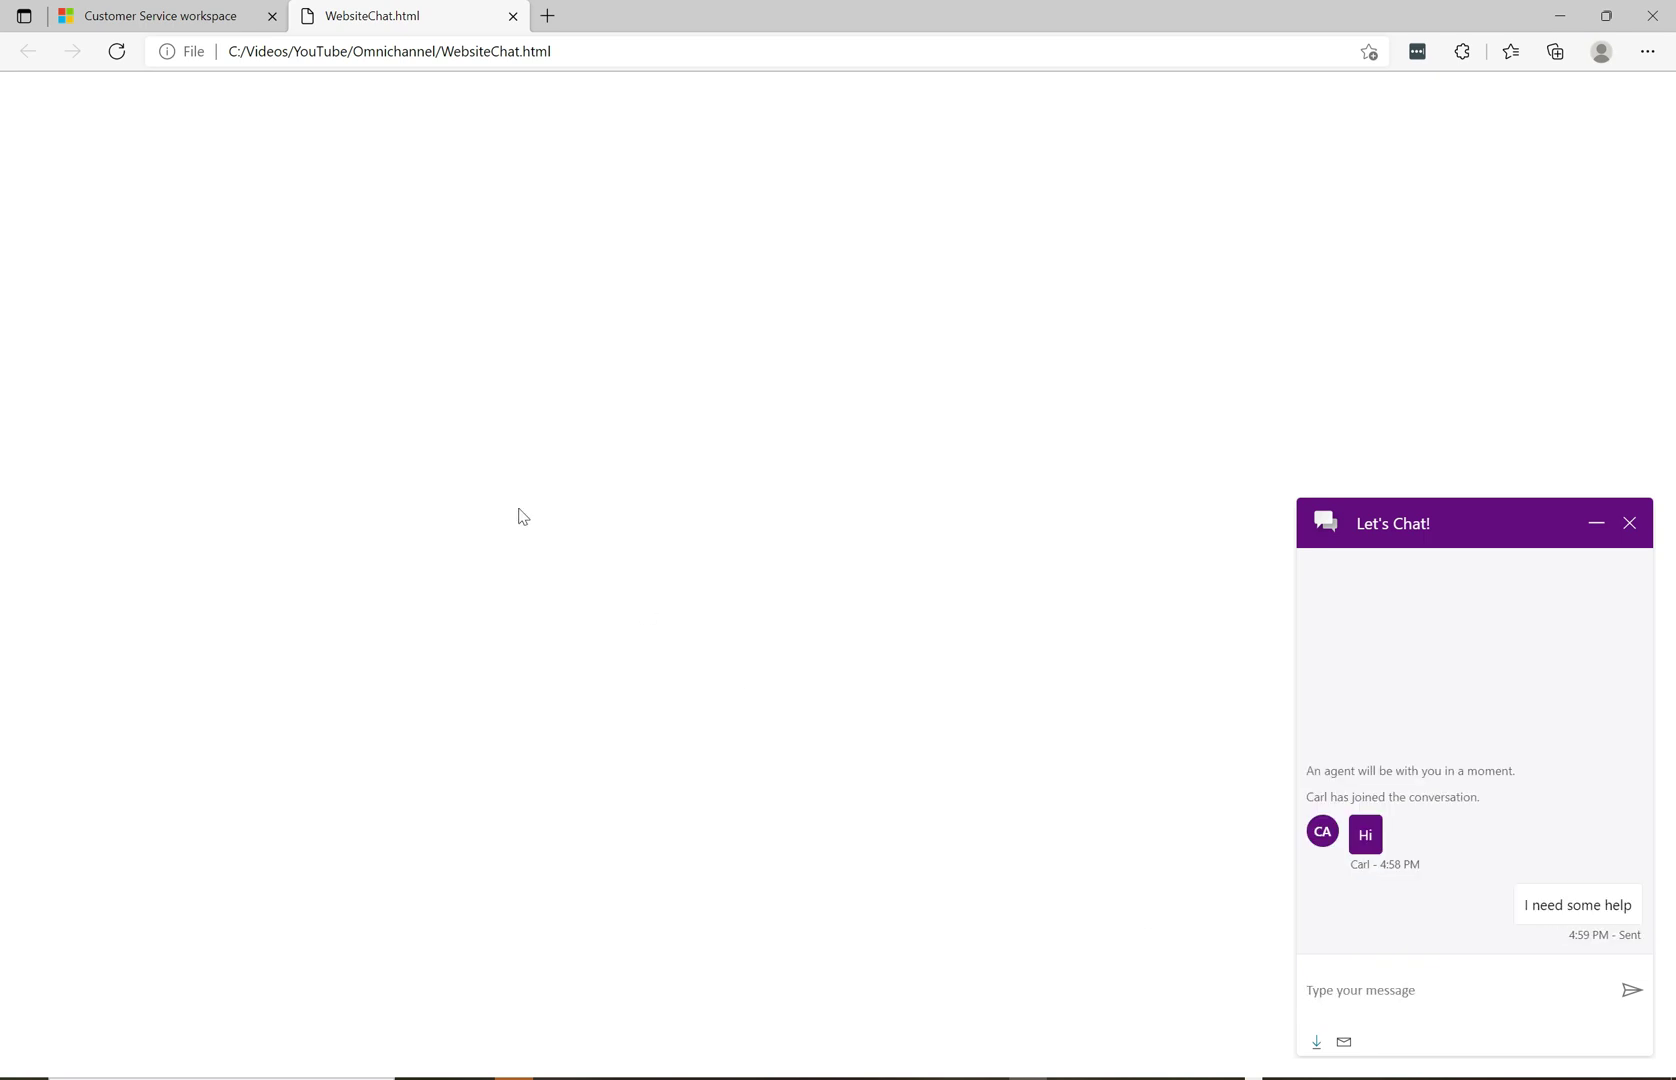
Step: Switch back to Customer Service workspace and view the Smart assist suggestions and Knowledge search for the visitor conversation
key("alt+Tab")
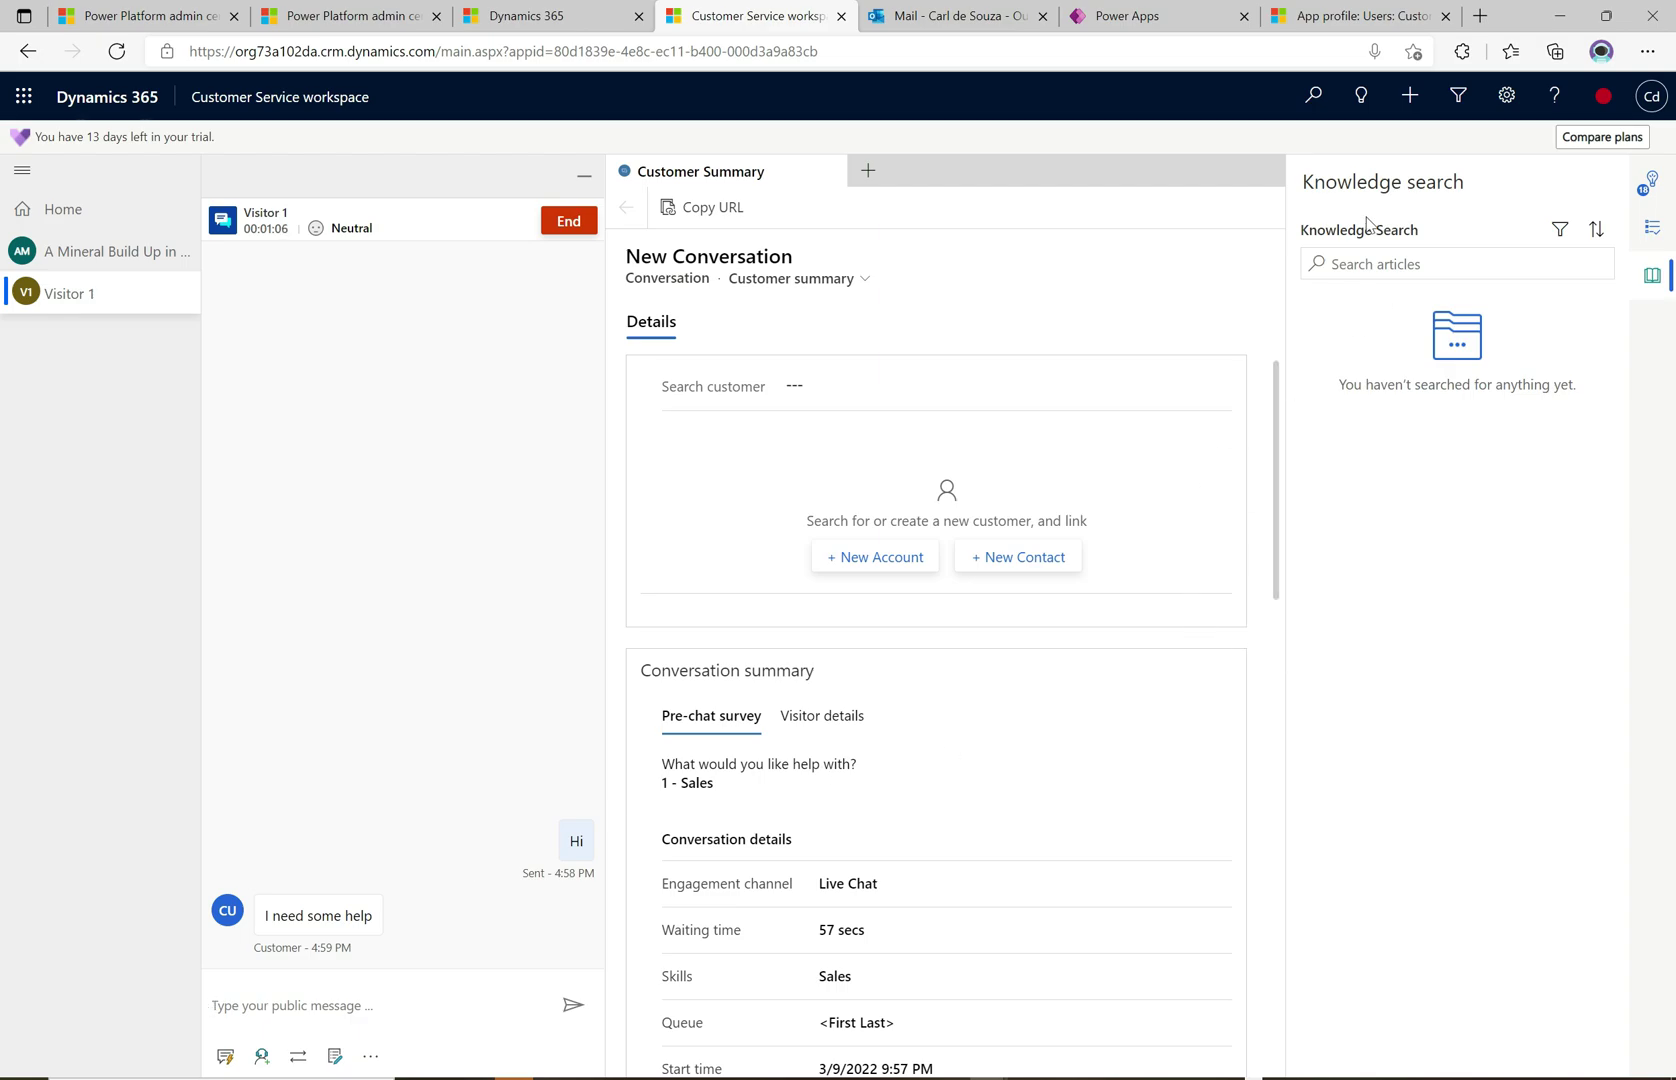
left_click(1651, 184)
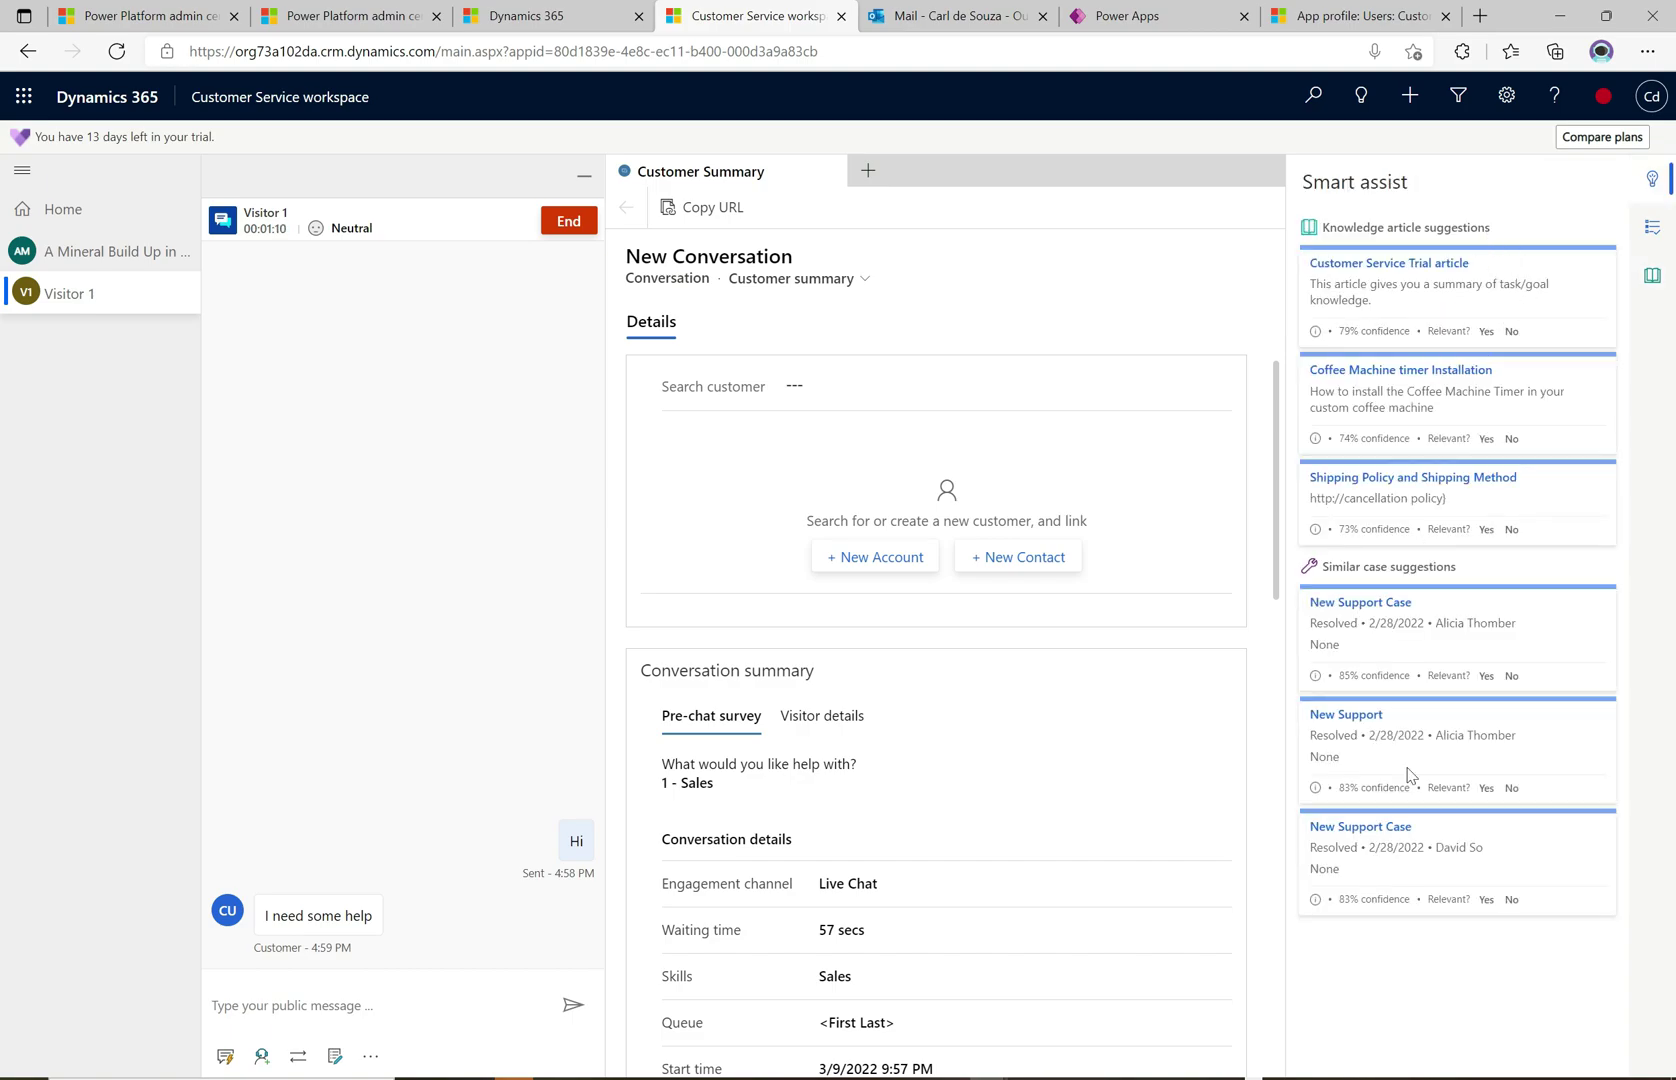
left_click(1652, 276)
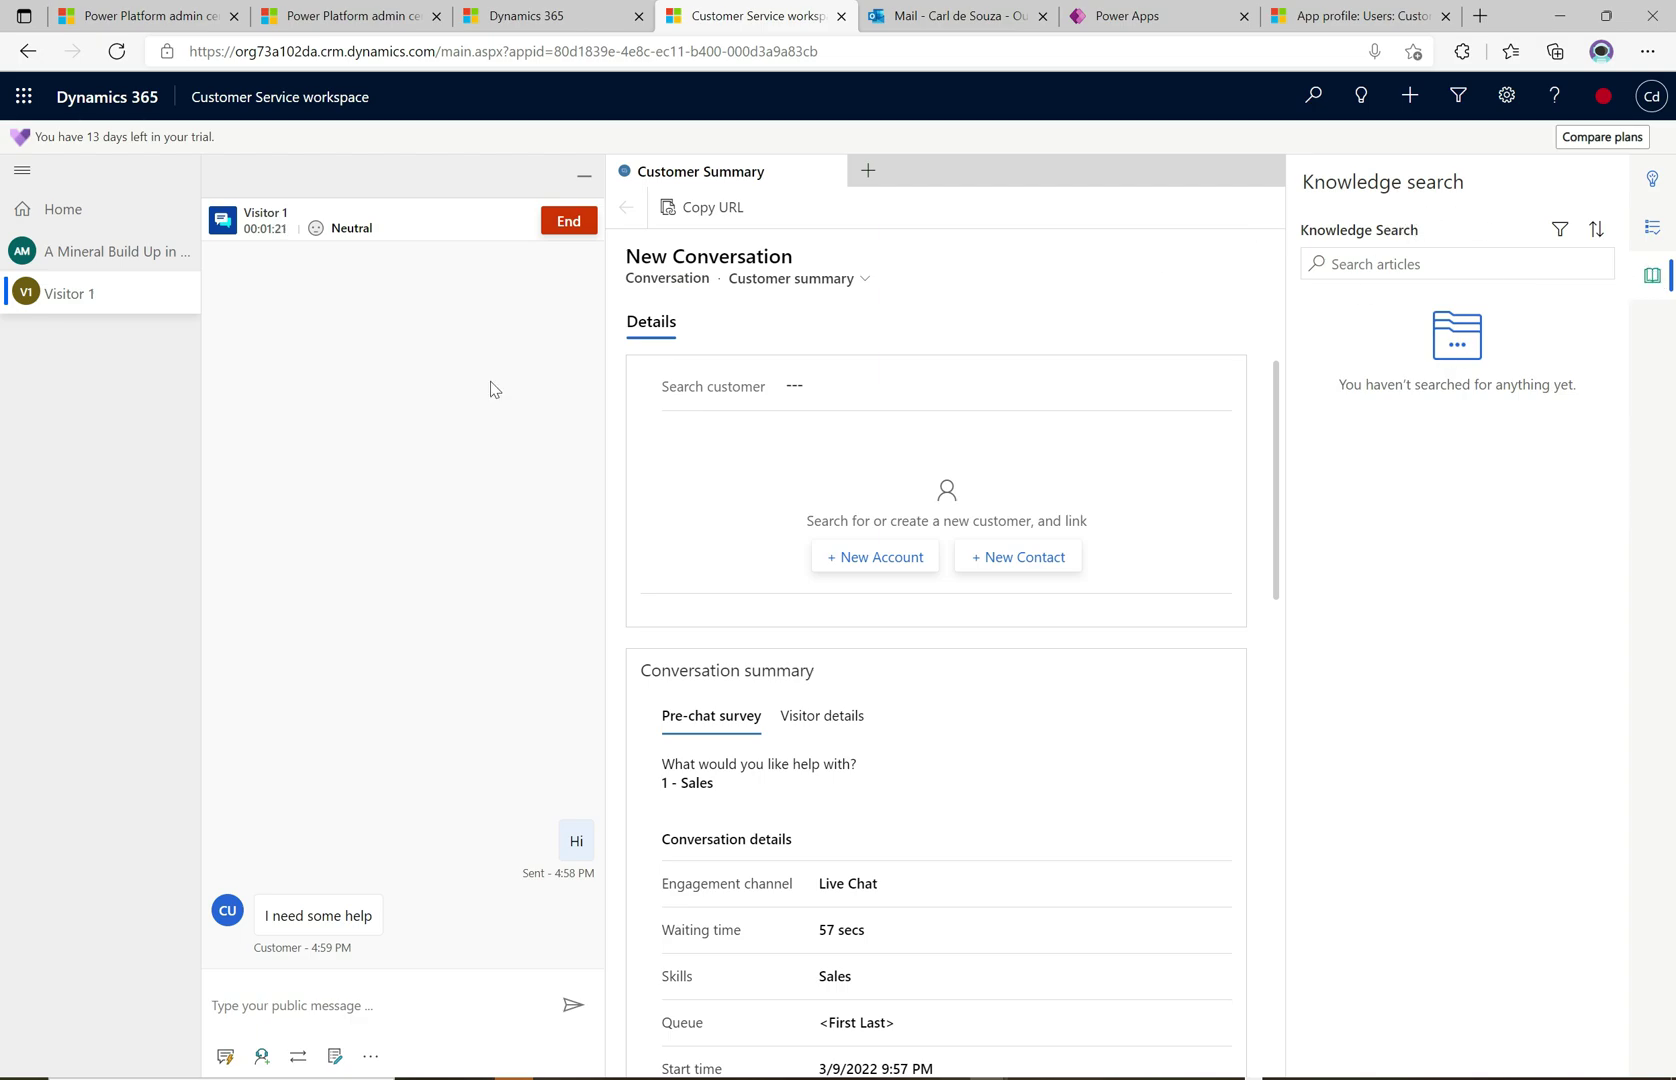
Step: Switch to Customer Service admin center, dismiss the apps list, and open the Routing settings
left_click(524, 18)
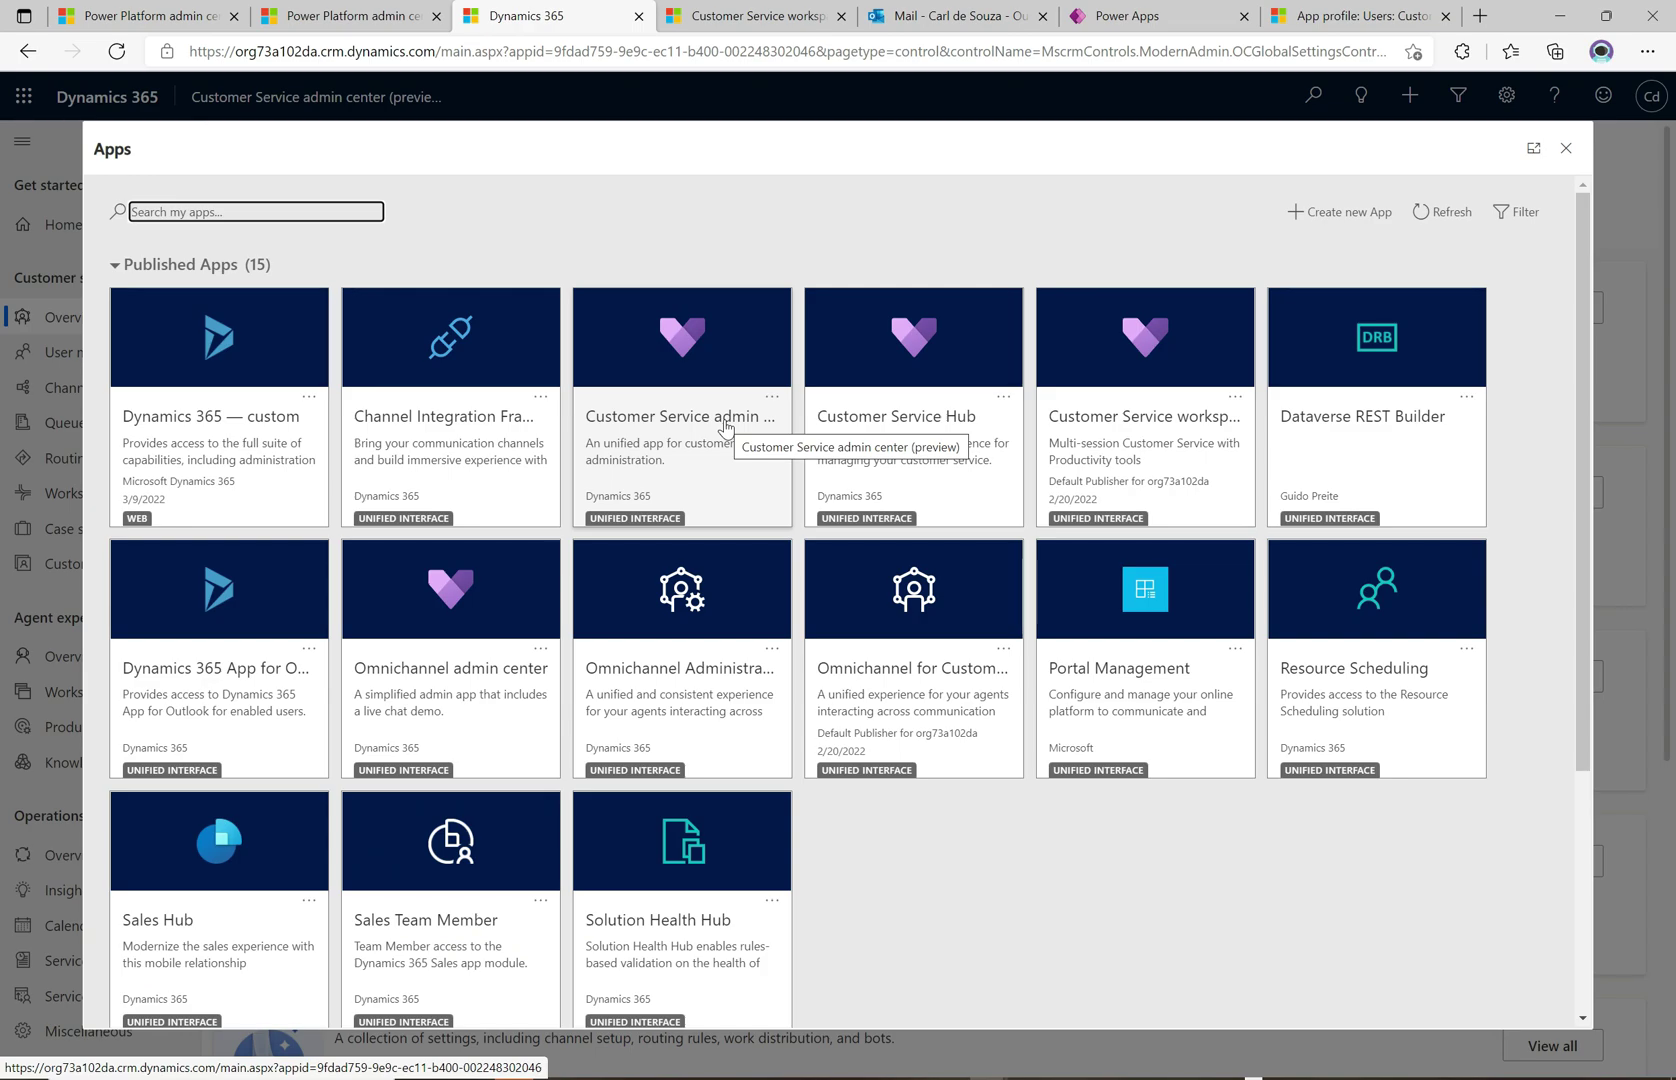
left_click(1566, 148)
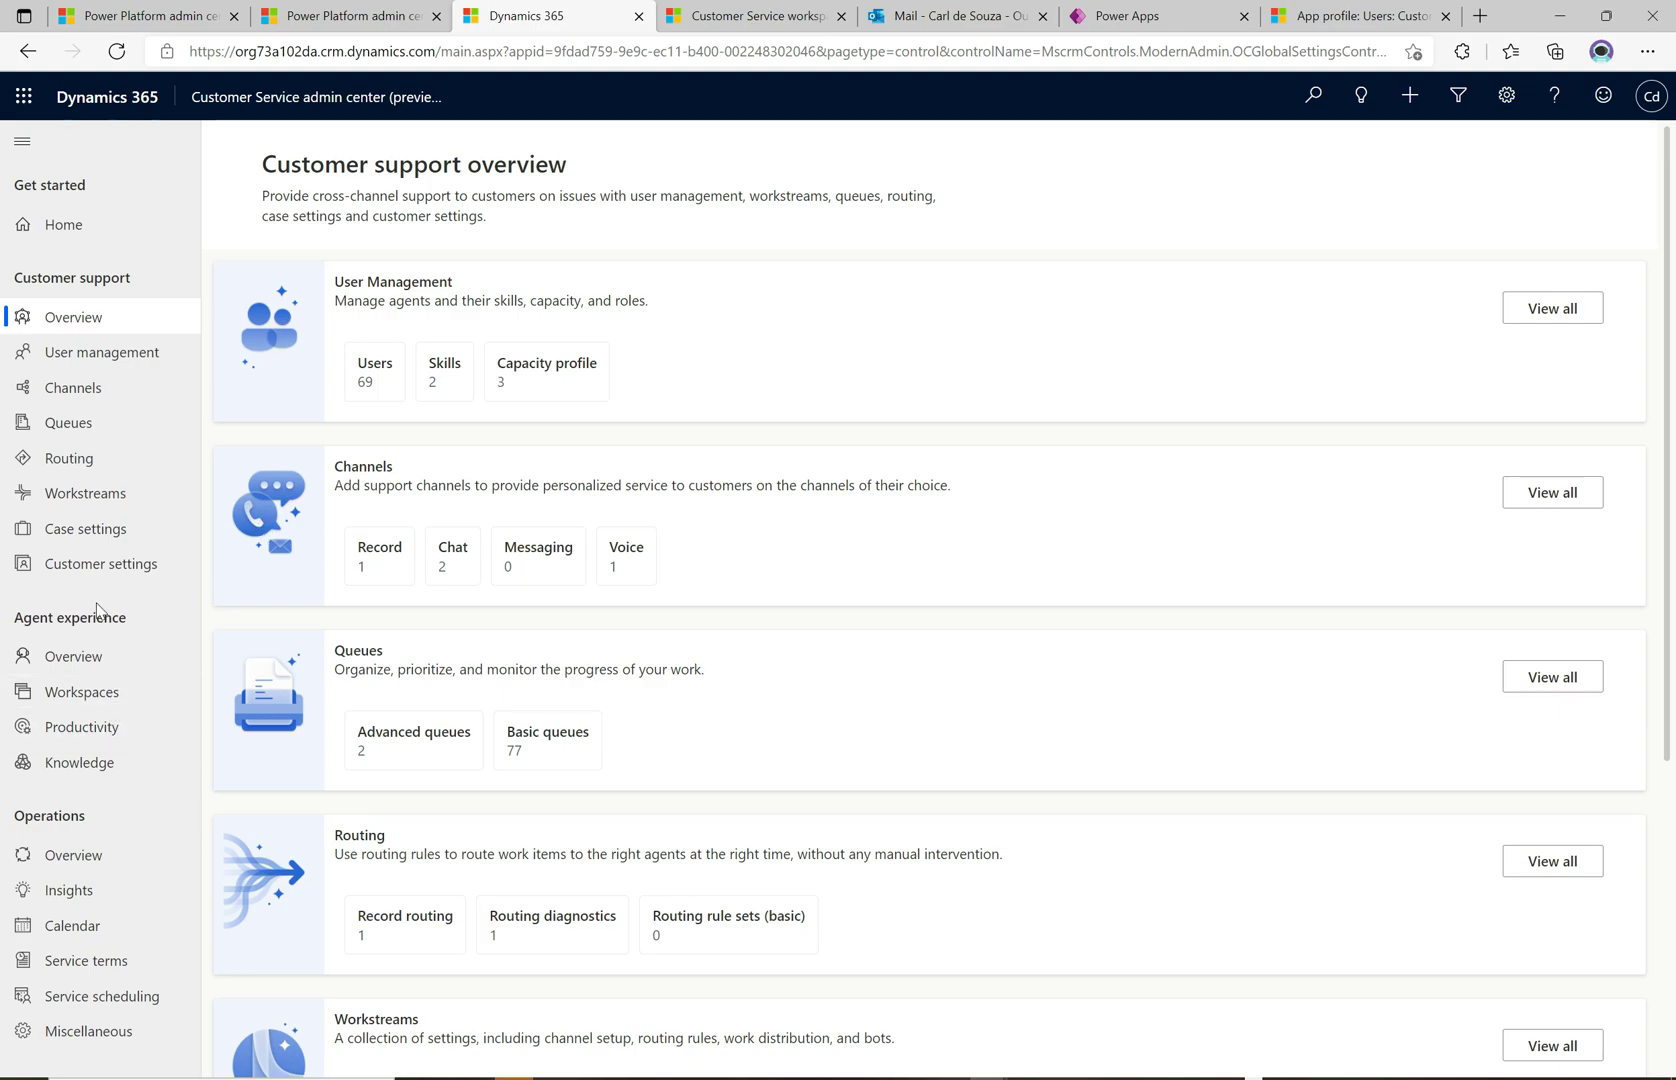
left_click(74, 461)
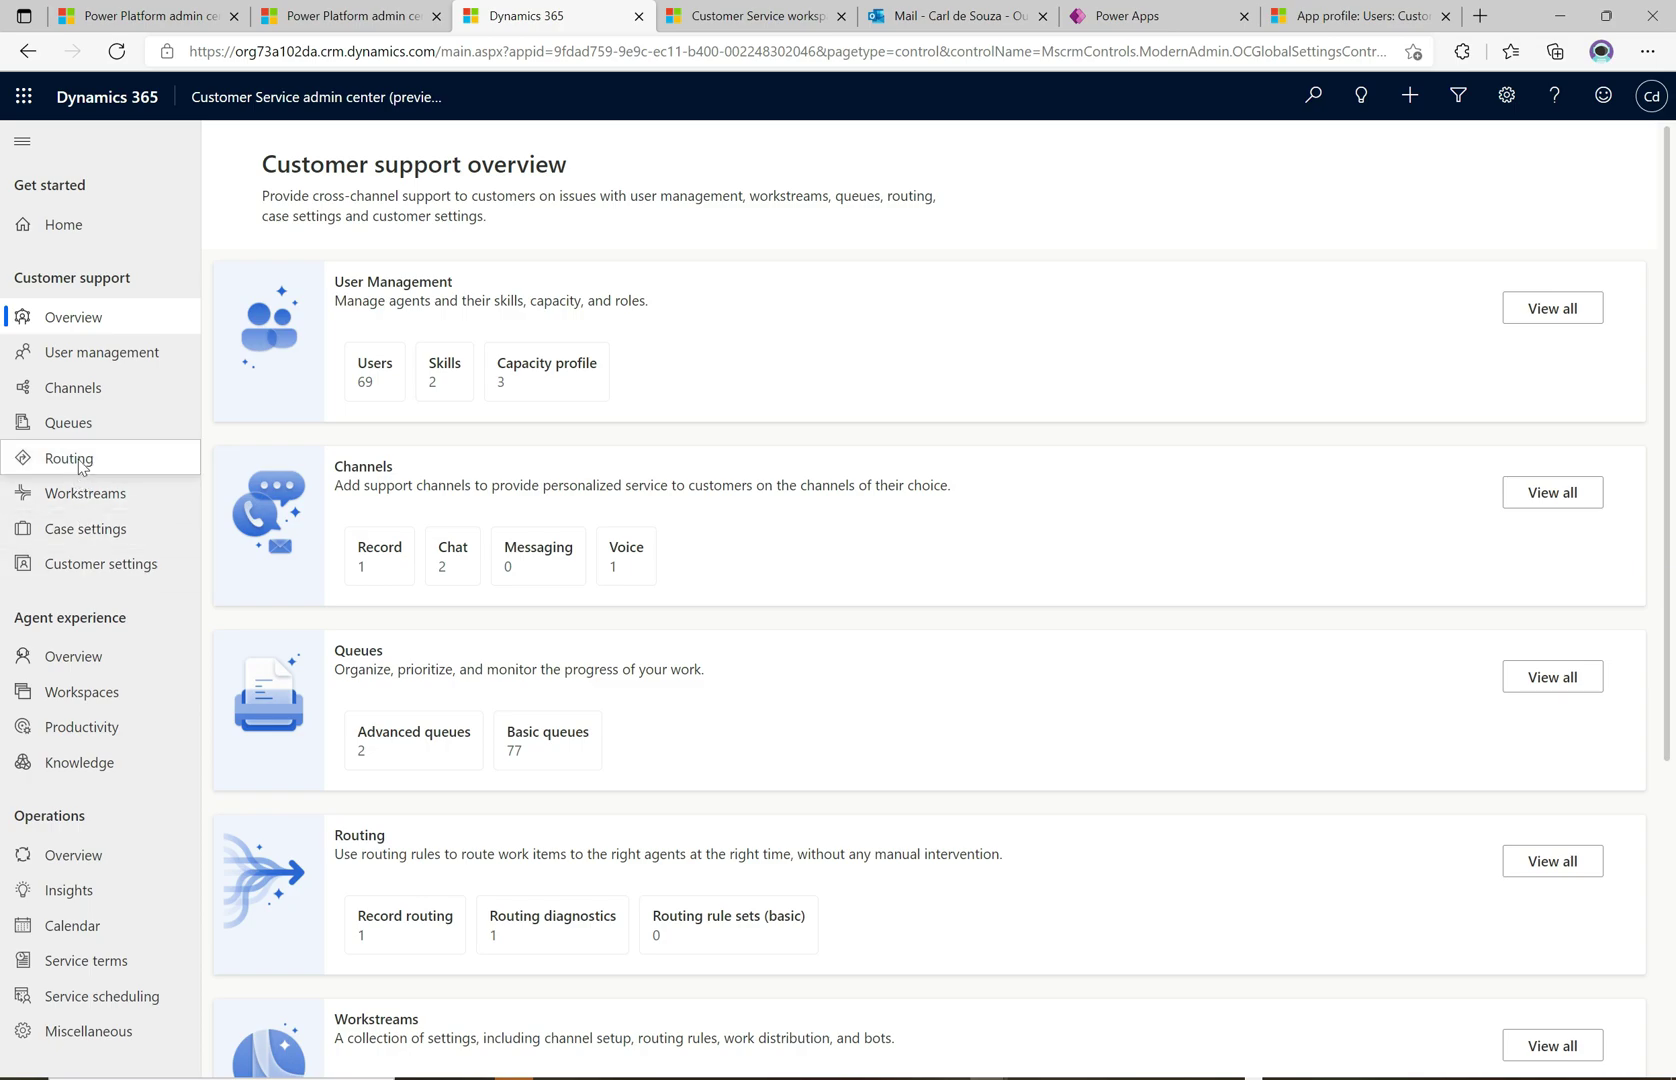